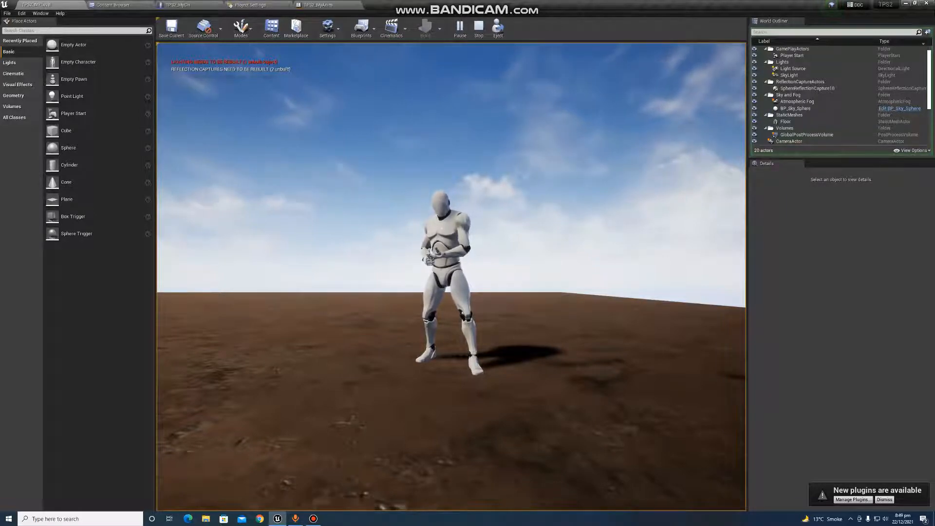
Step: End the play session and add an action mapping named jump, bound to Space Bar, in the project's input settings
{"action": "key", "text": "Escape"}
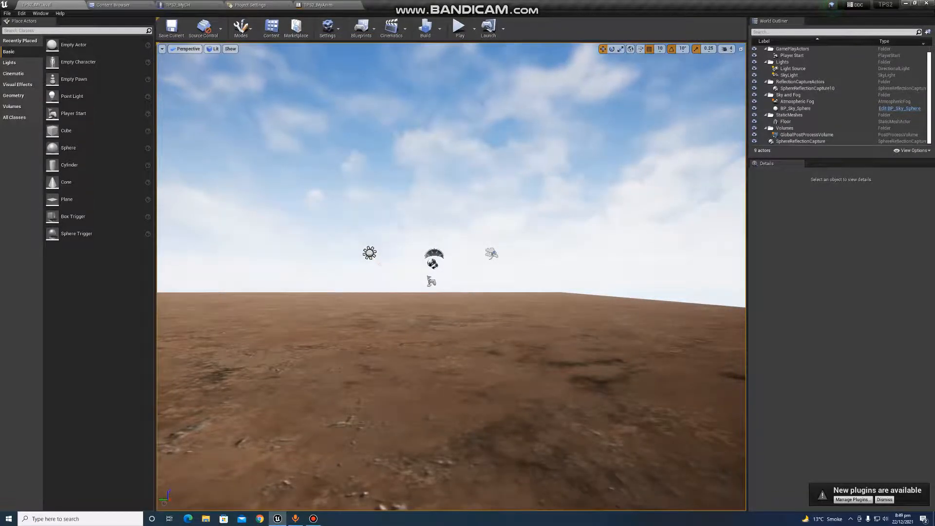
{"action": "left_click", "coordinate": [112, 5]}
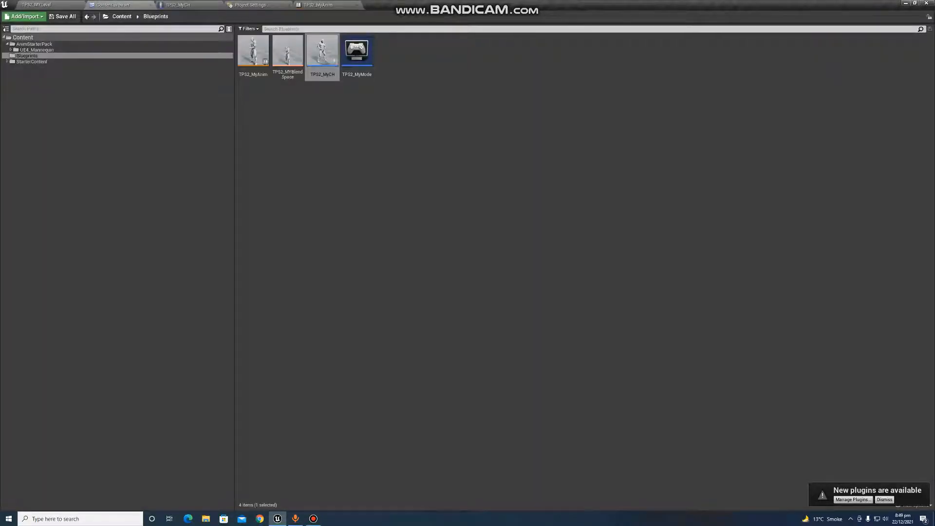
{"action": "left_click", "coordinate": [250, 5]}
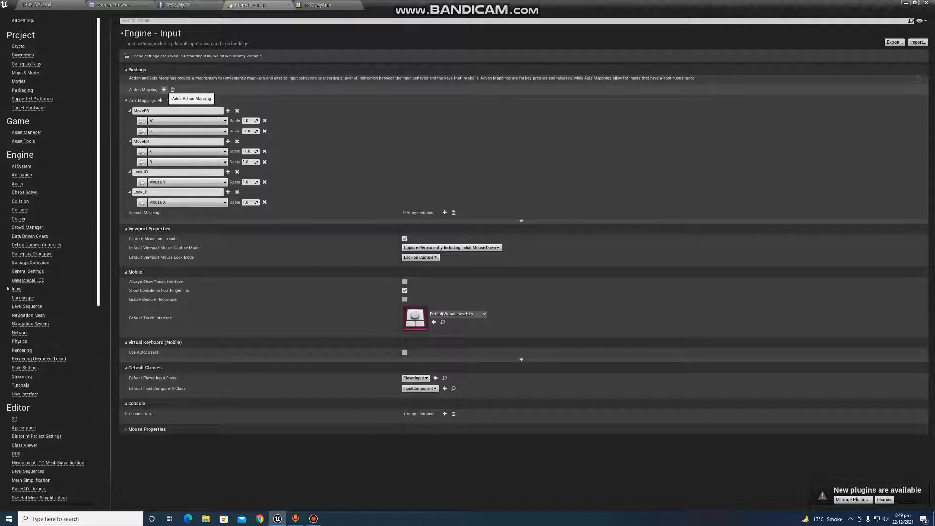
{"action": "left_click", "coordinate": [164, 89]}
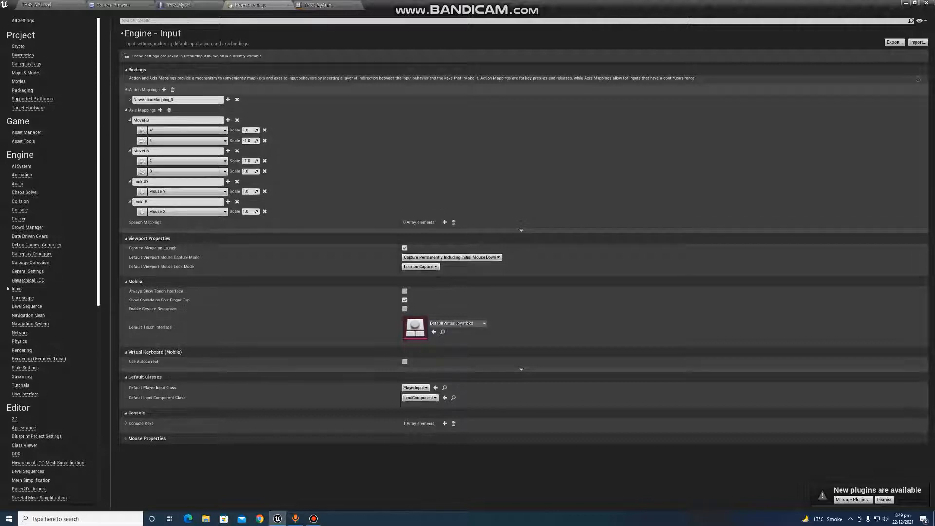
{"action": "left_click", "coordinate": [129, 100]}
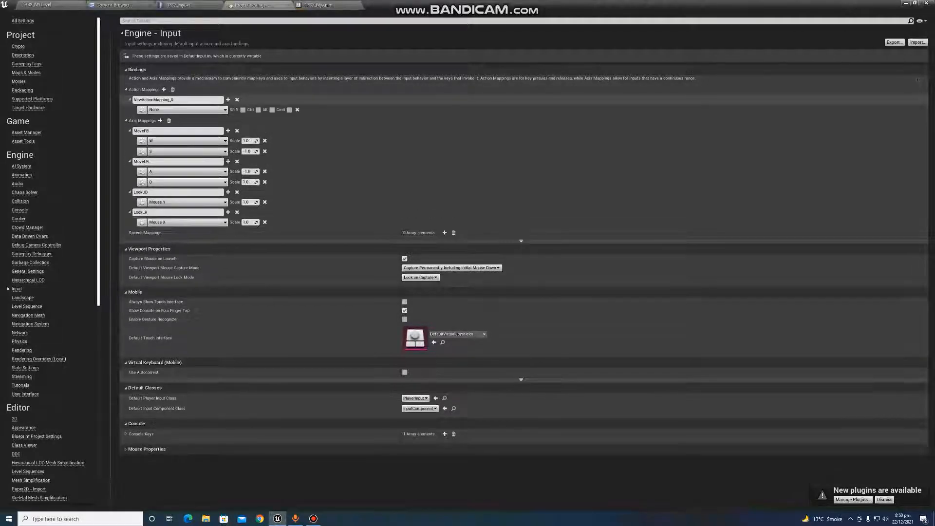
{"action": "left_click", "coordinate": [174, 100]}
{"action": "key", "text": "BackSpace"}
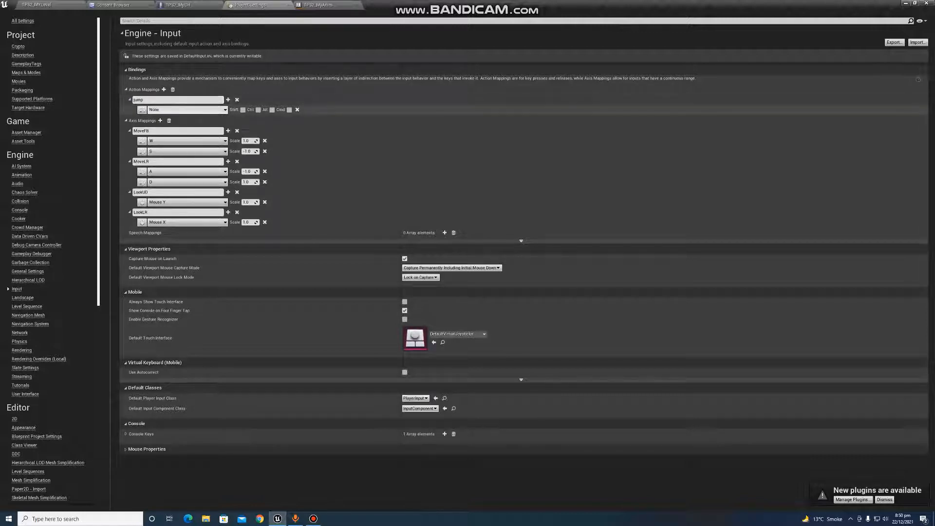
{"action": "left_click", "coordinate": [195, 110]}
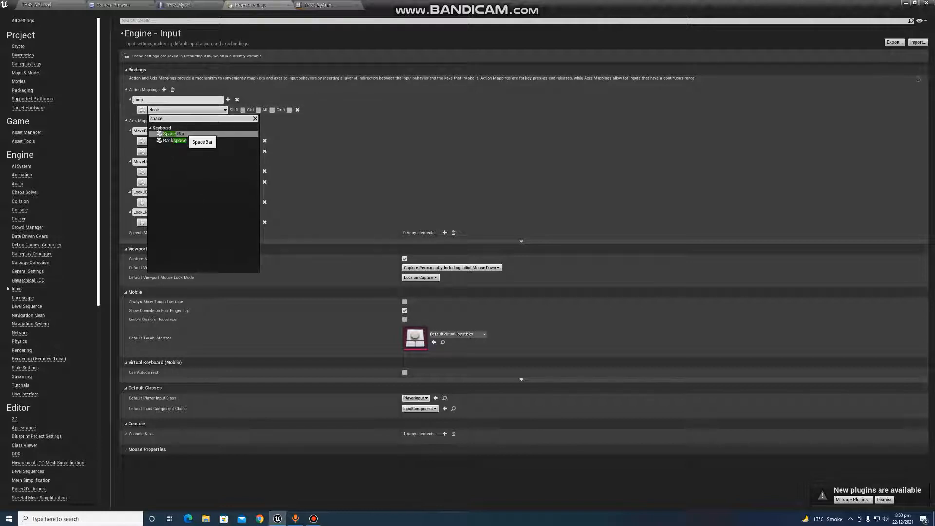
{"action": "left_click", "coordinate": [185, 132]}
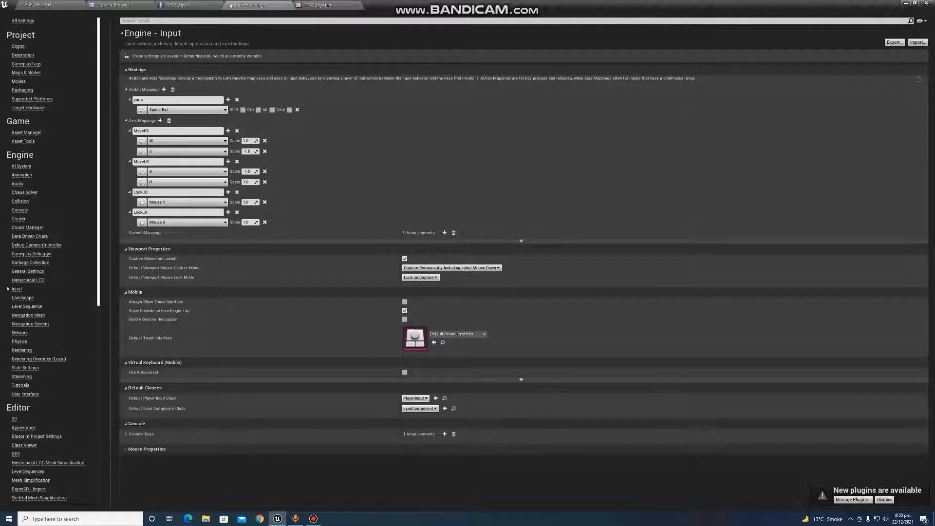
Step: Open the TPS2_MyCH blueprint and add the jump input action event to empty space in its event graph
{"action": "left_click", "coordinate": [113, 5]}
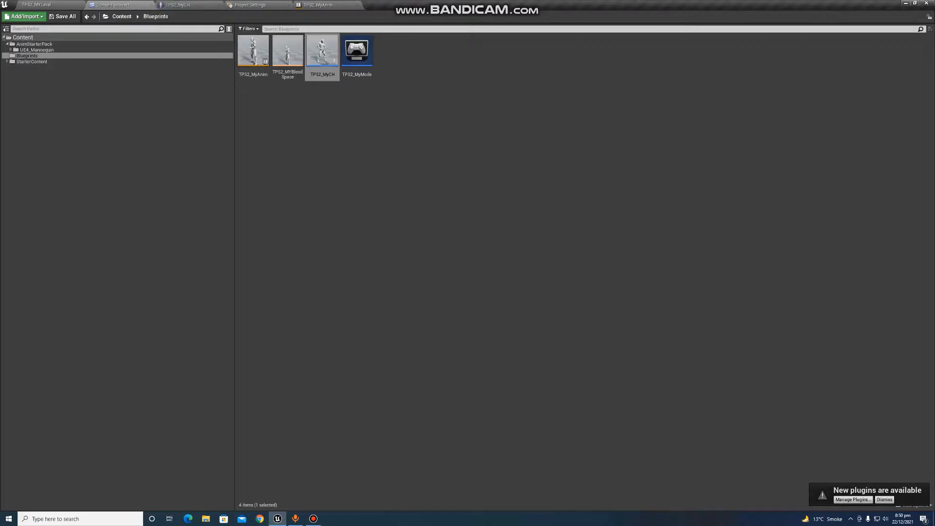
{"action": "double_click", "coordinate": [321, 51]}
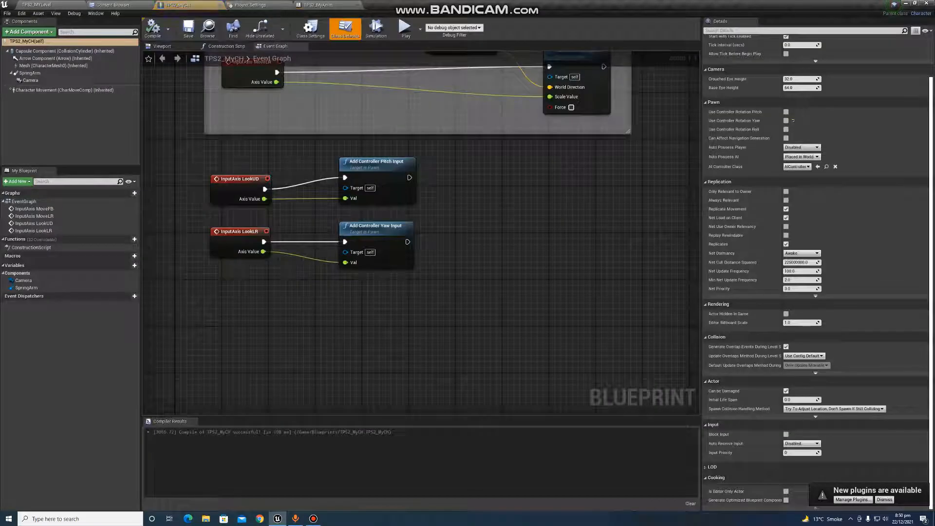
{"action": "right_click_drag", "start_coordinate": [567, 221], "coordinate": [453, 209]}
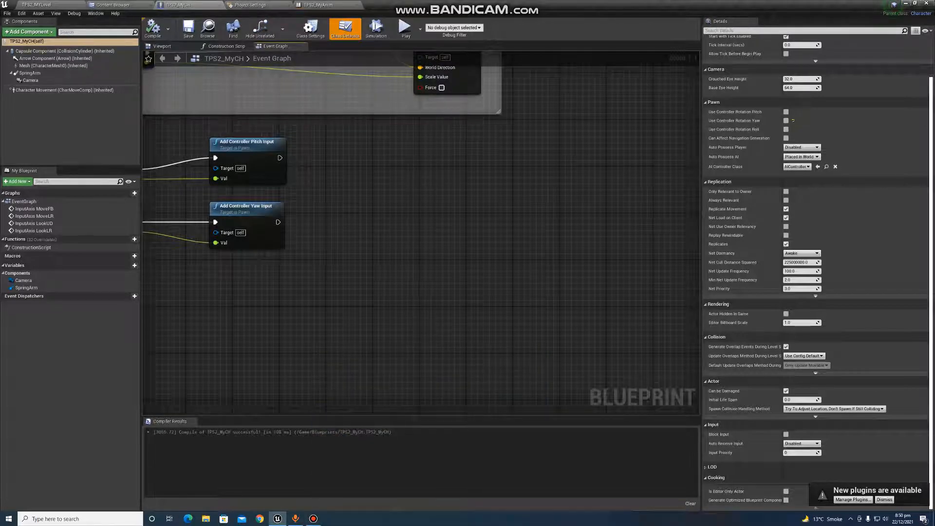
{"action": "right_click", "coordinate": [353, 153]}
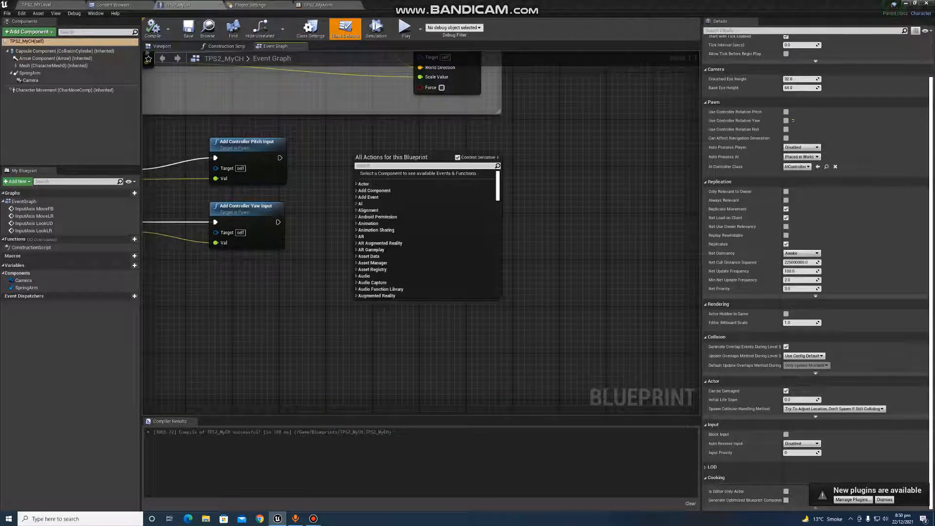
{"action": "type", "text": "jump"}
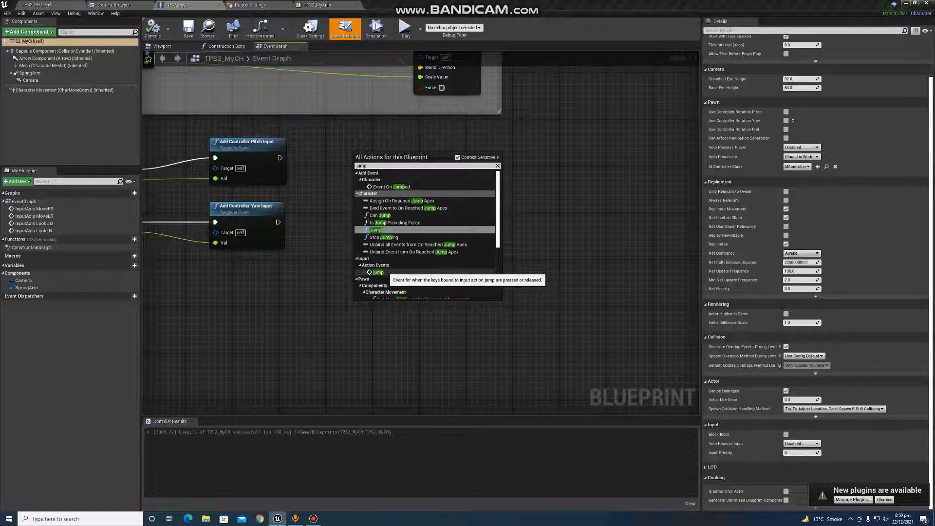
{"action": "left_click", "coordinate": [379, 272]}
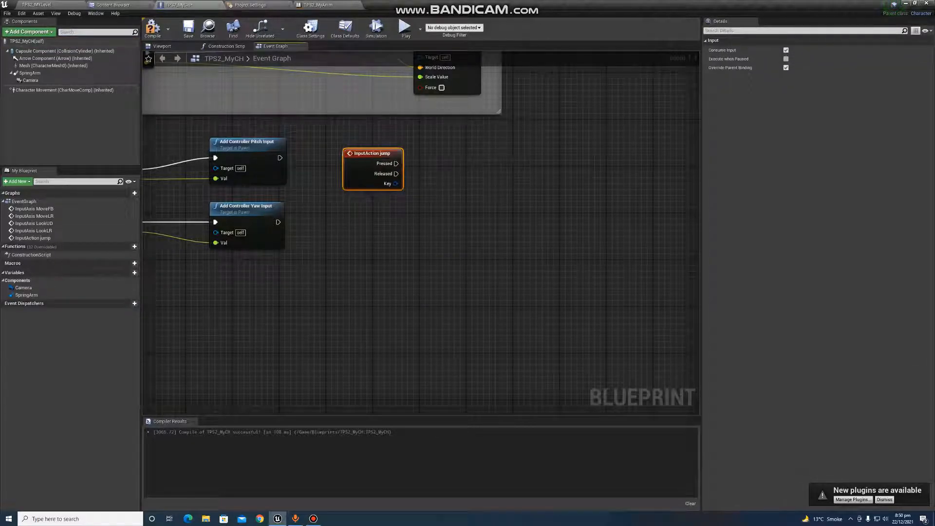
Step: Add the character's Jump function, run it from the jump event's Pressed output, and compile and save the blueprint
{"action": "right_click", "coordinate": [462, 152]}
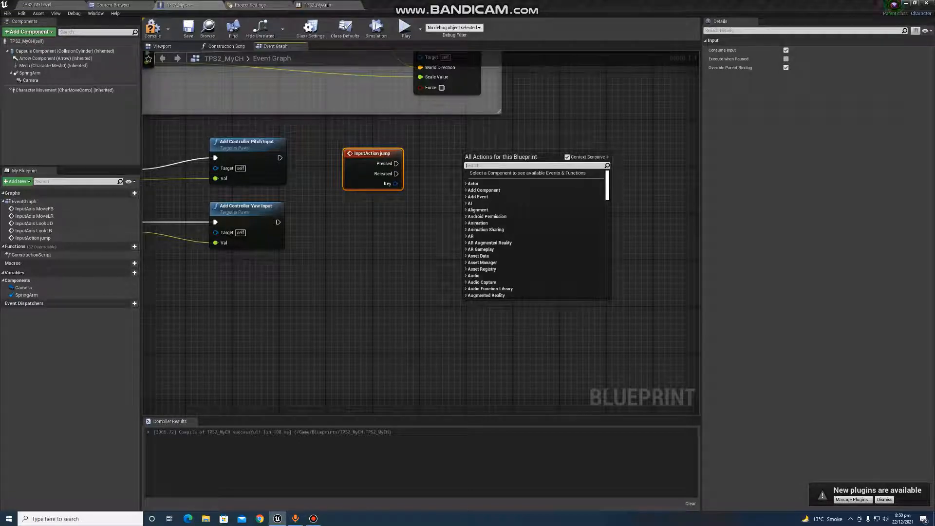
{"action": "type", "text": "jump"}
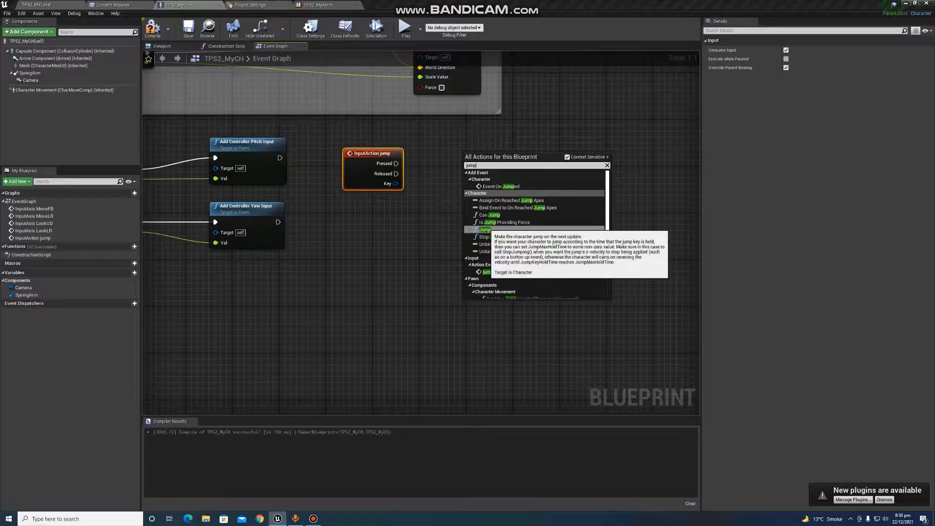
{"action": "left_click", "coordinate": [486, 229]}
{"action": "left_click_drag", "start_coordinate": [484, 156], "coordinate": [495, 145]}
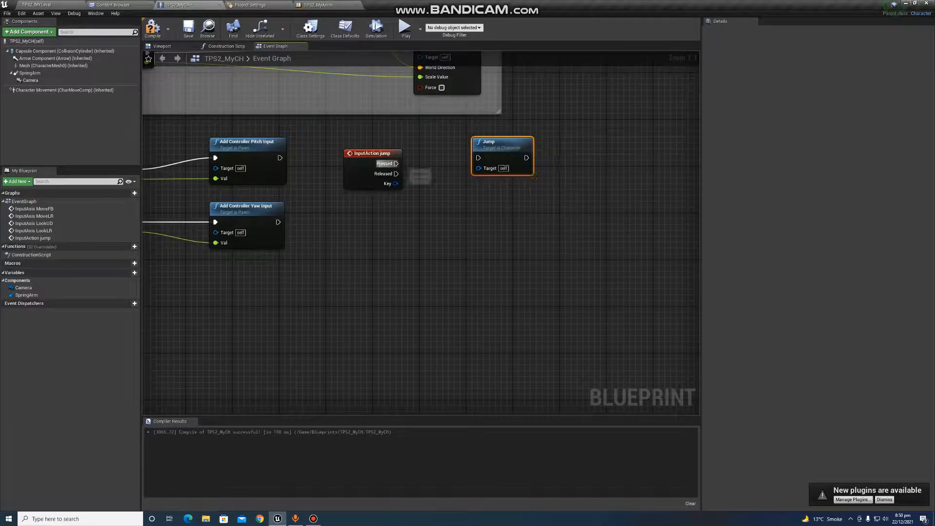
{"action": "left_click_drag", "start_coordinate": [397, 163], "coordinate": [469, 154]}
{"action": "left_click_drag", "start_coordinate": [395, 183], "coordinate": [477, 170]}
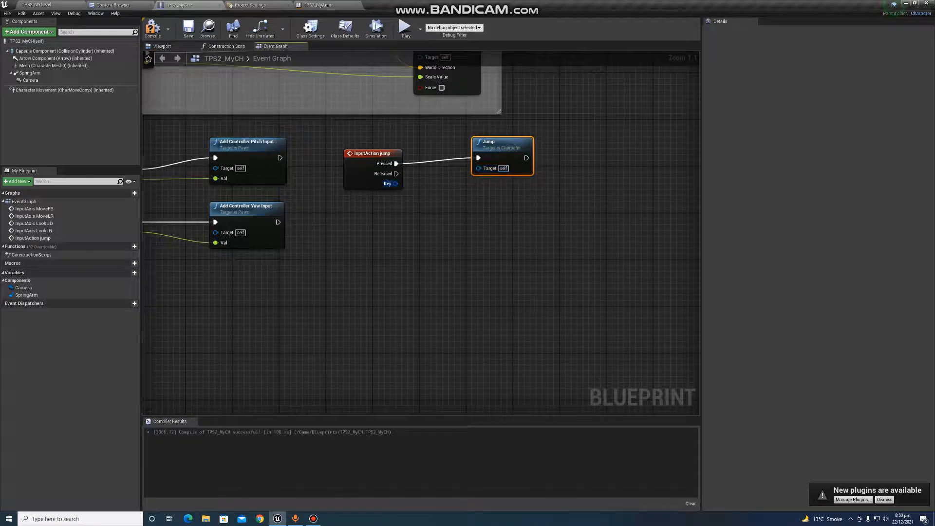
{"action": "left_click_drag", "start_coordinate": [396, 183], "coordinate": [469, 157]}
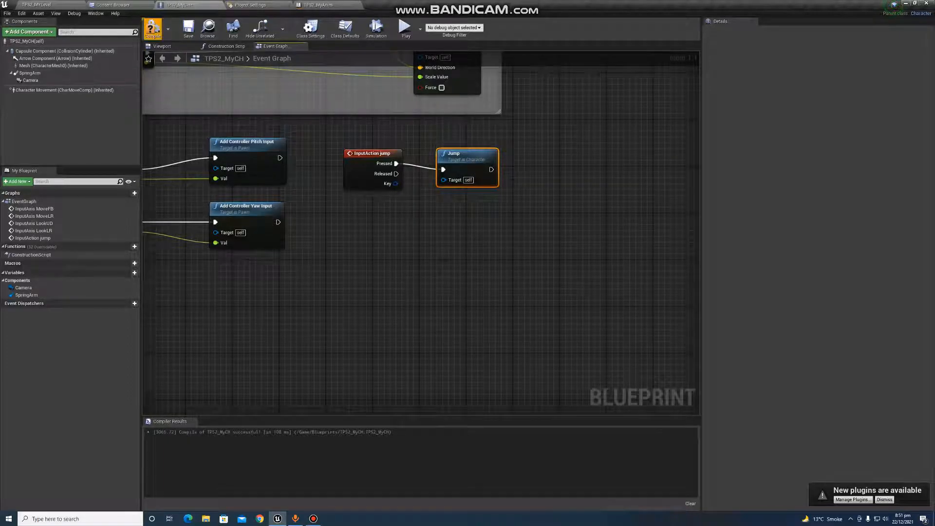
{"action": "left_click", "coordinate": [152, 29]}
{"action": "left_click", "coordinate": [188, 28]}
Step: Play the level, move the character forward and jump several times to test the action, and end the play session
{"action": "left_click", "coordinate": [37, 5]}
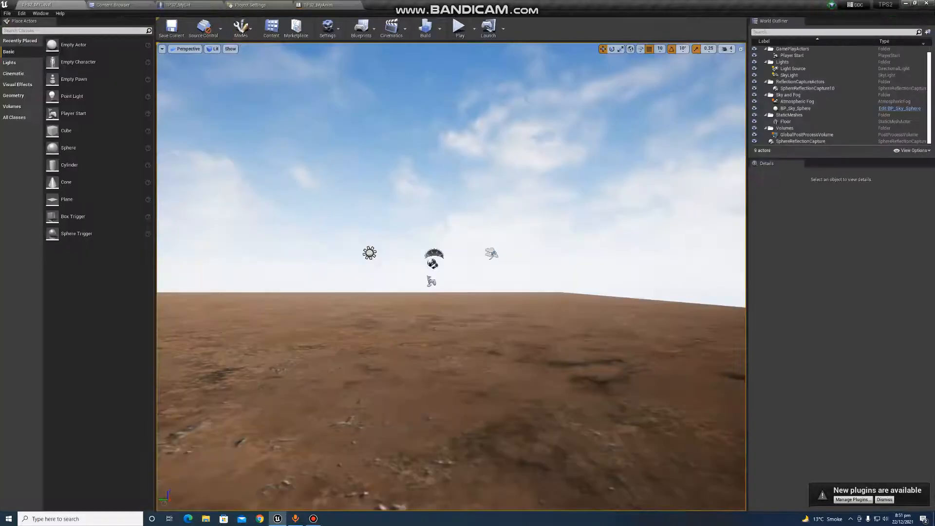
{"action": "left_click", "coordinate": [459, 28]}
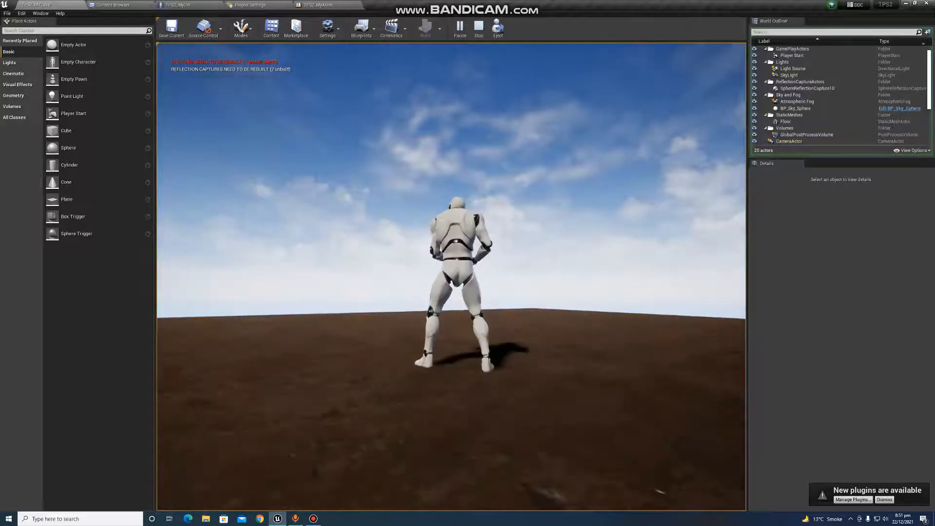
{"action": "key", "text": "w"}
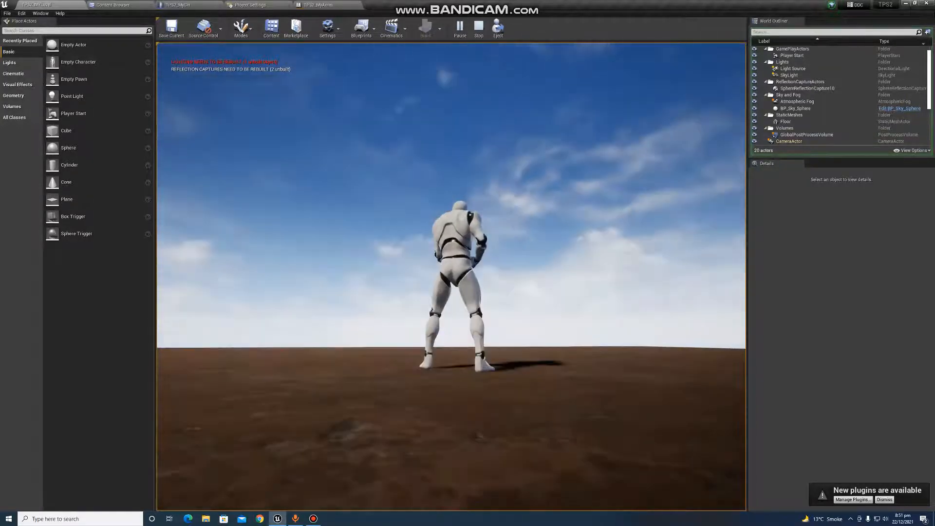
{"action": "key", "text": "space"}
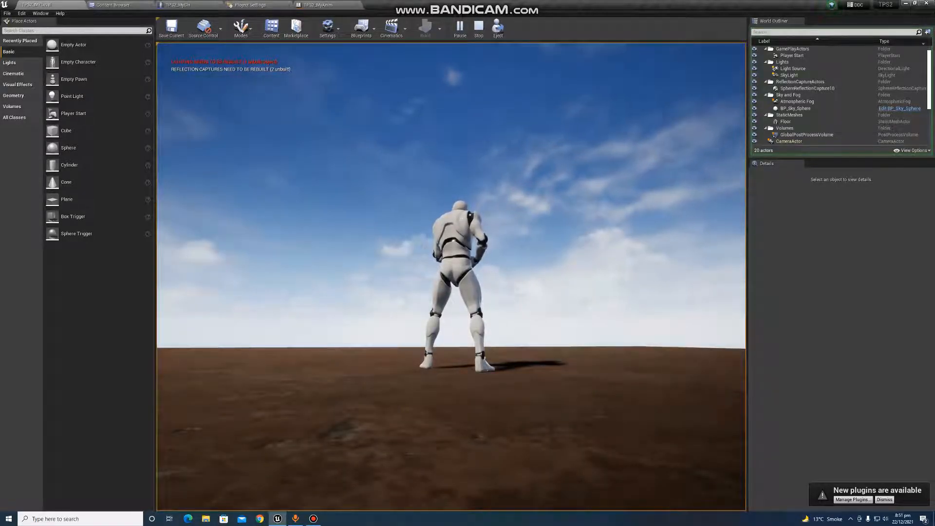
{"action": "key", "text": "space"}
{"action": "key", "text": "space"}
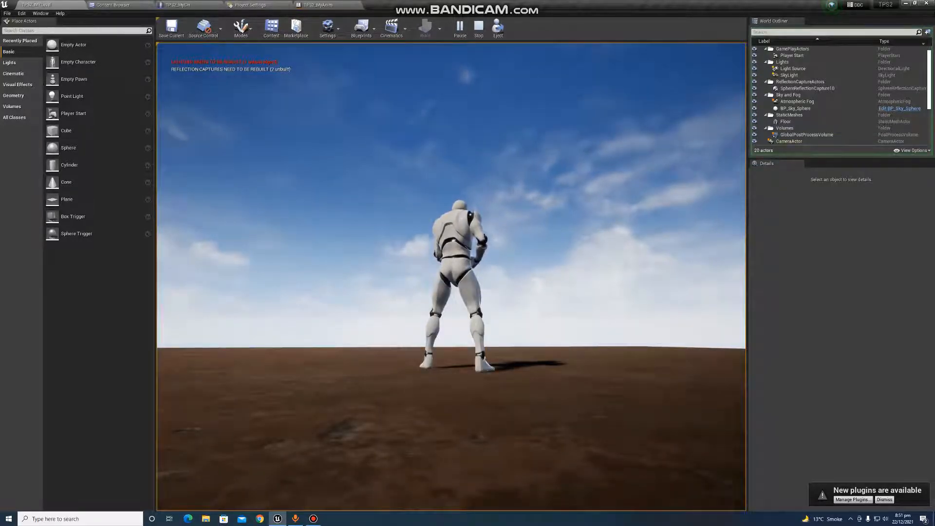
{"action": "key", "text": "space"}
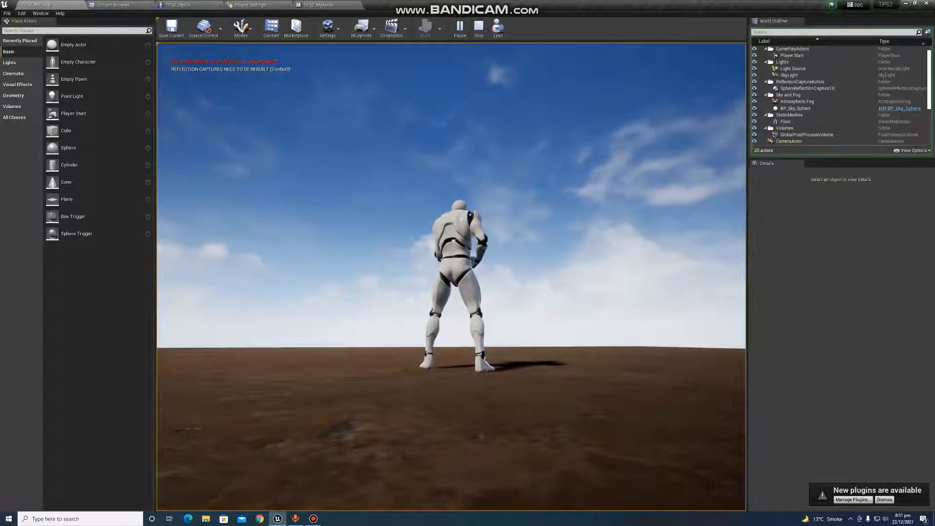
{"action": "key", "text": "Escape"}
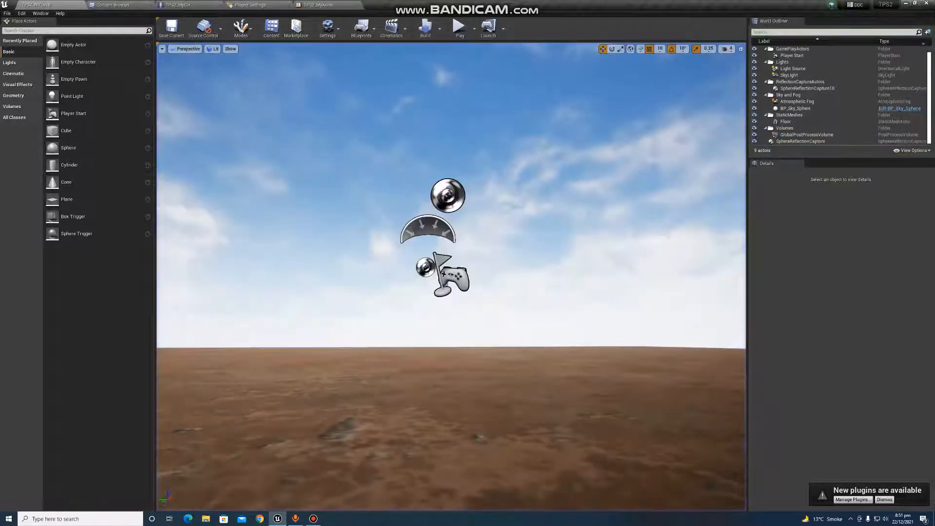
Step: Search the AnimStarterPack folder for jump animations and preview Jump_From_Stand in the animation editor
{"action": "left_click", "coordinate": [130, 6]}
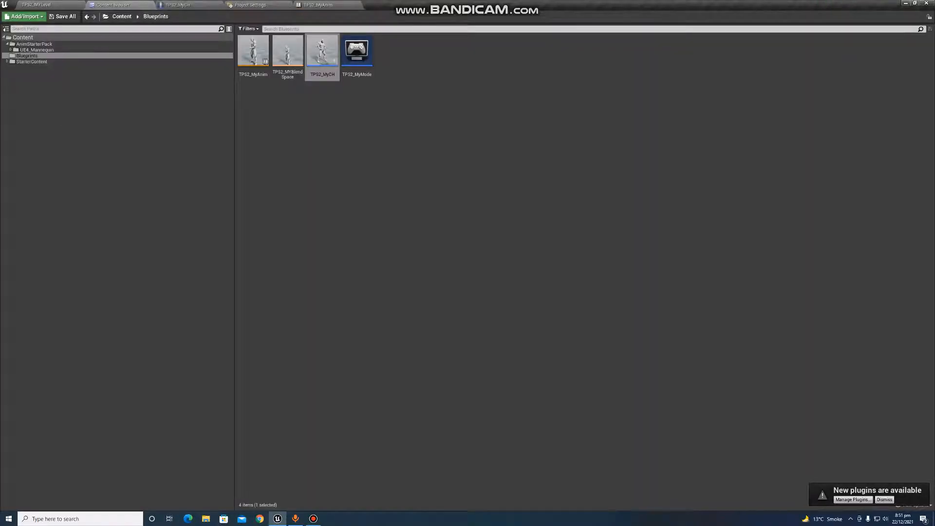
{"action": "double_click", "coordinate": [33, 44]}
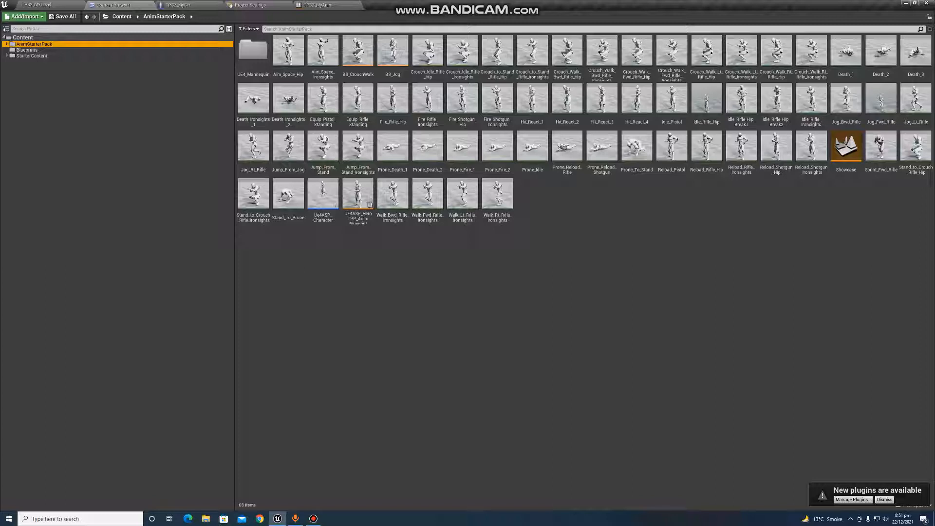
{"action": "left_click", "coordinate": [292, 29]}
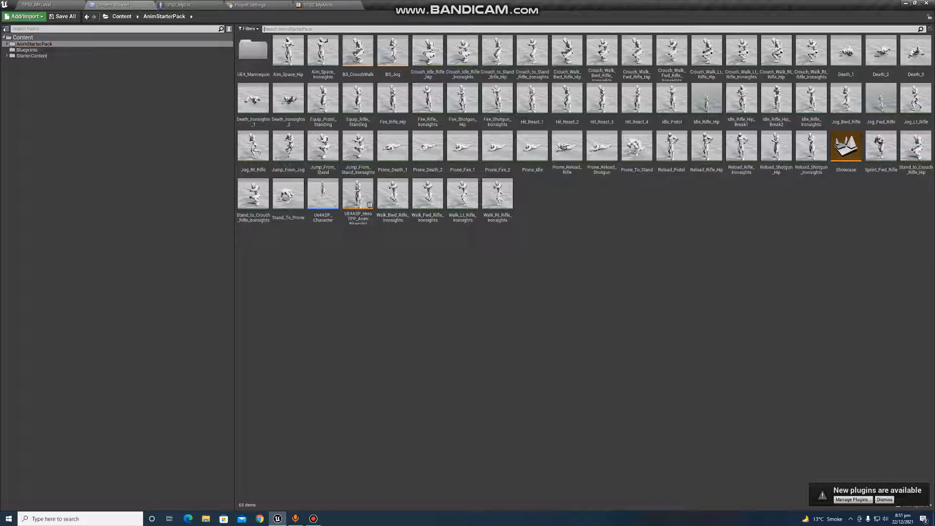
{"action": "type", "text": "jump"}
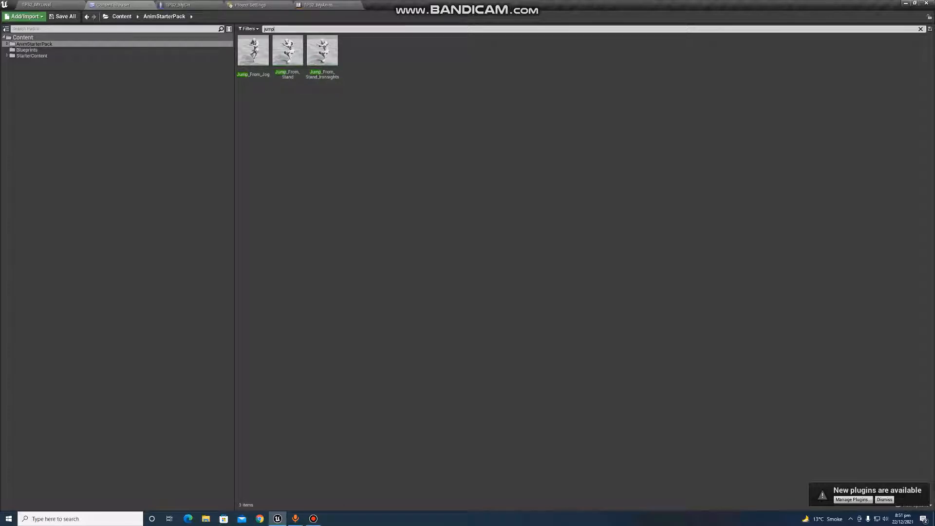
{"action": "double_click", "coordinate": [287, 50]}
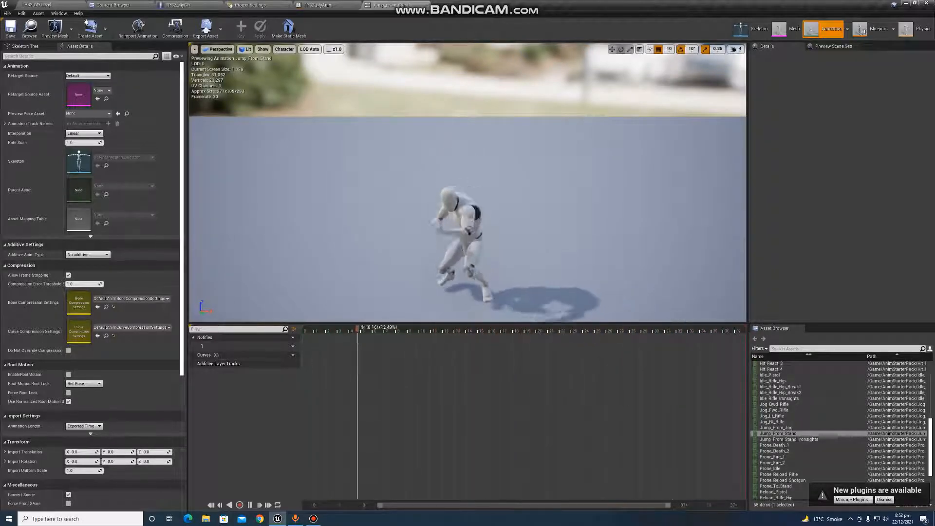
{"action": "left_click", "coordinate": [426, 5]}
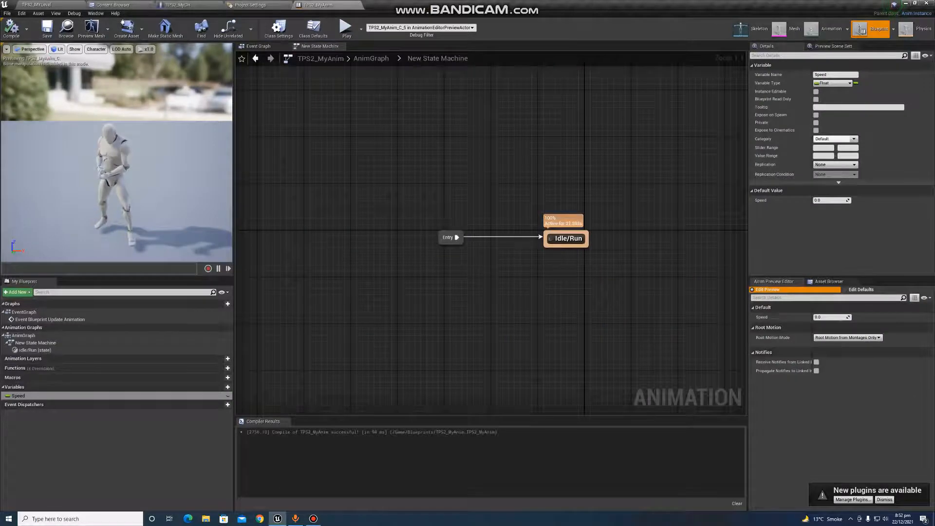
Step: Clear the jump search in the AnimStarterPack folder and return to the top-level Content folder
{"action": "left_click", "coordinate": [113, 5]}
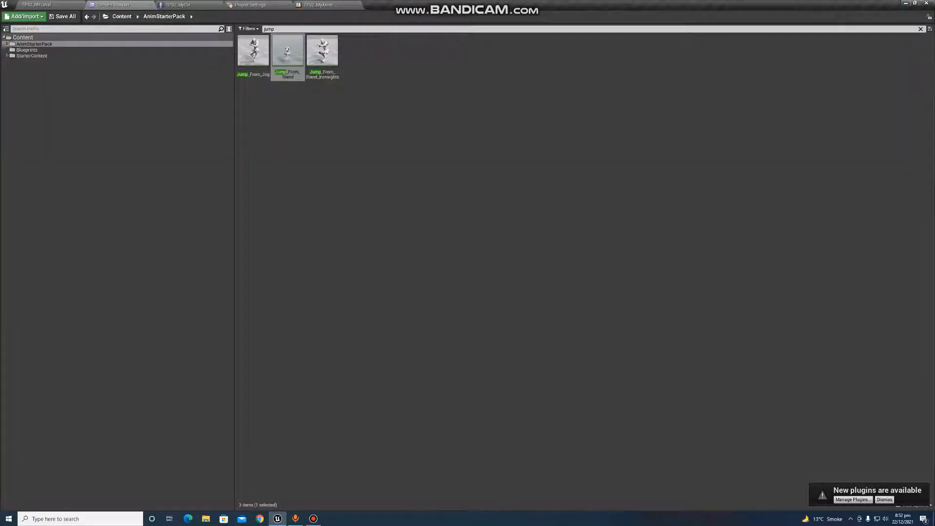
{"action": "left_click", "coordinate": [920, 29]}
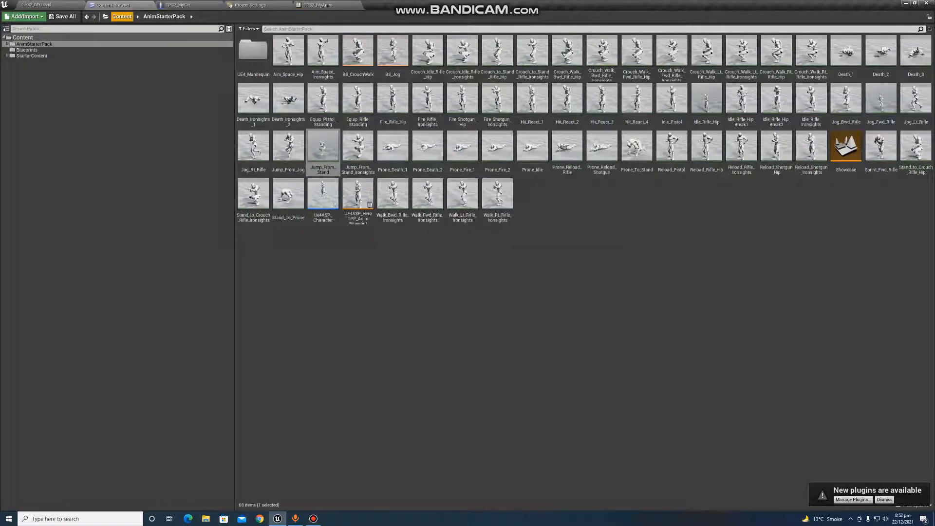
{"action": "left_click", "coordinate": [122, 16]}
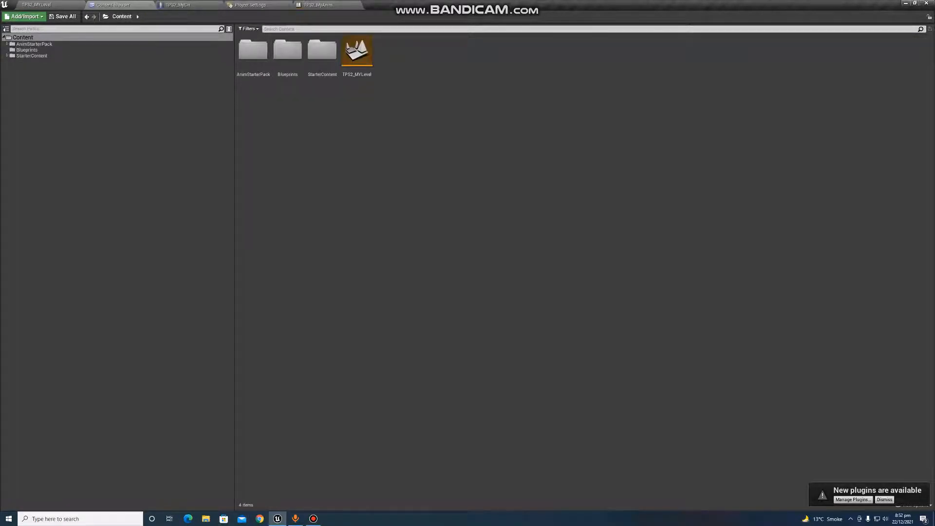
Step: Open the TPS2_MyAnim animation blueprint from the Blueprints folder and add a state named Jump with a transition from Idle/Run
{"action": "double_click", "coordinate": [287, 56]}
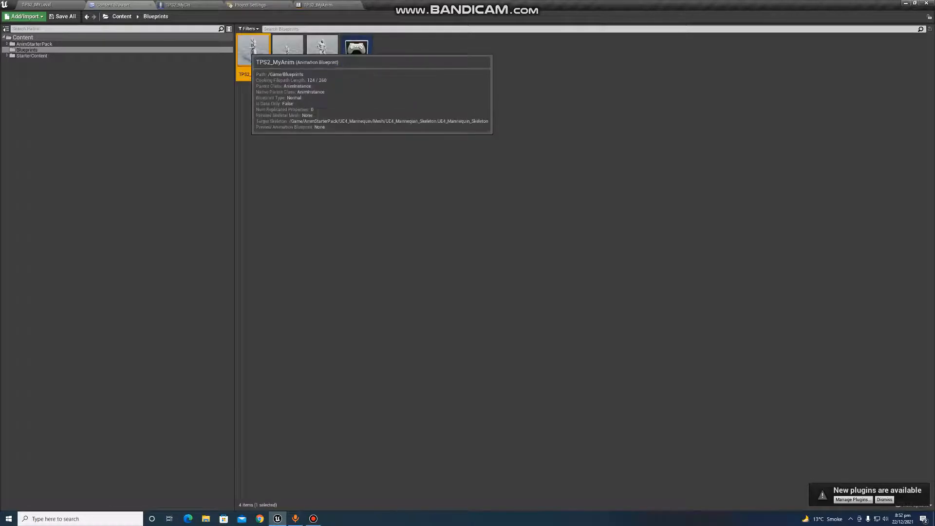
{"action": "double_click", "coordinate": [253, 49]}
{"action": "right_click_drag", "start_coordinate": [484, 251], "coordinate": [467, 201]}
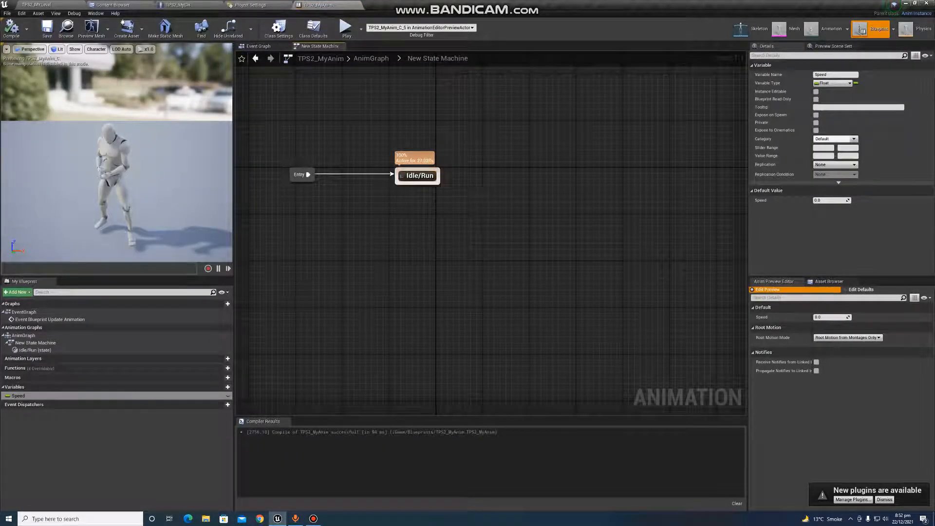
{"action": "left_click_drag", "start_coordinate": [422, 184], "coordinate": [422, 264]}
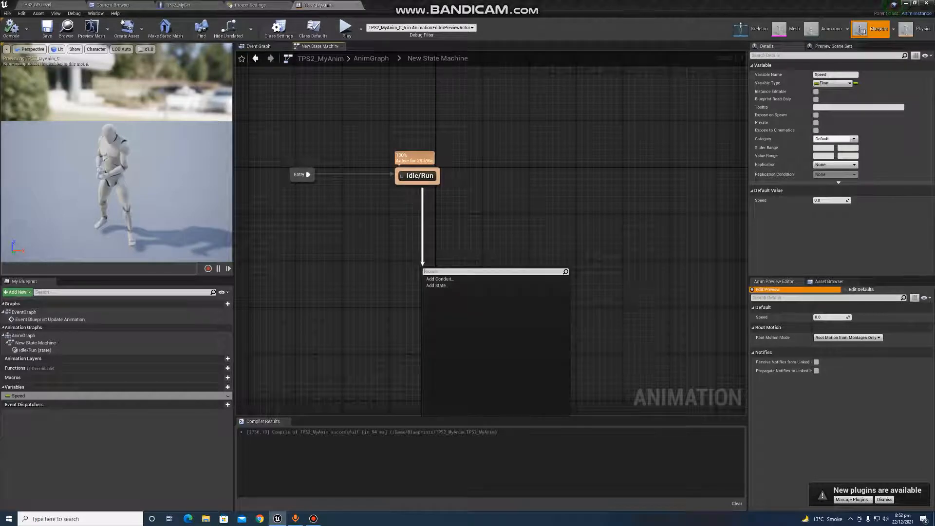
{"action": "left_click", "coordinate": [436, 286]}
{"action": "key", "text": "BackSpace"}
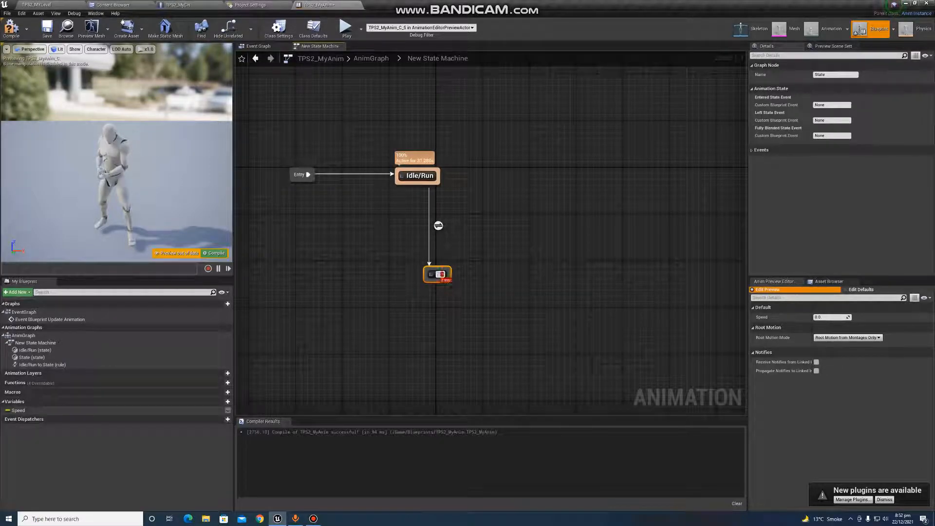
{"action": "type", "text": "Jump"}
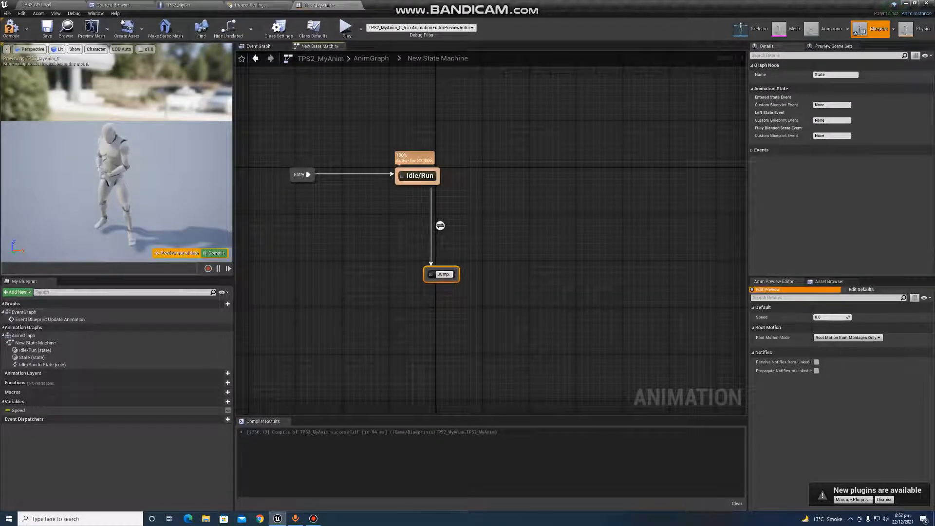
{"action": "key", "text": "Return"}
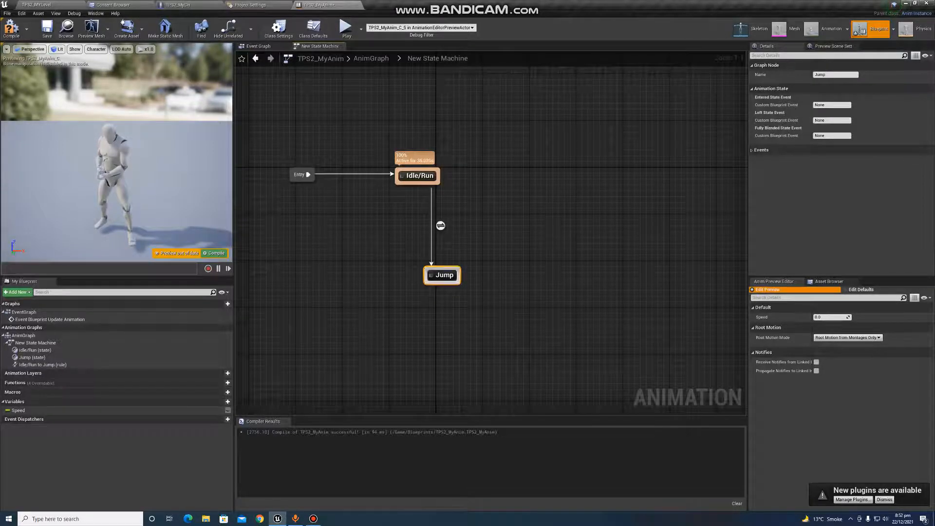
Step: Inside the Jump state, add the Jump_From_Stand animation and connect it to the output animation pose
{"action": "double_click", "coordinate": [442, 275]}
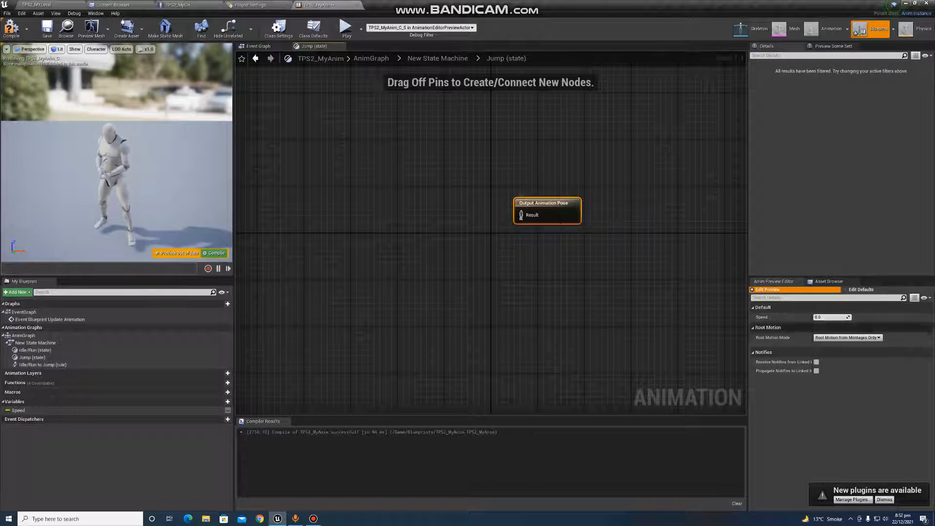
{"action": "left_click", "coordinate": [829, 281]}
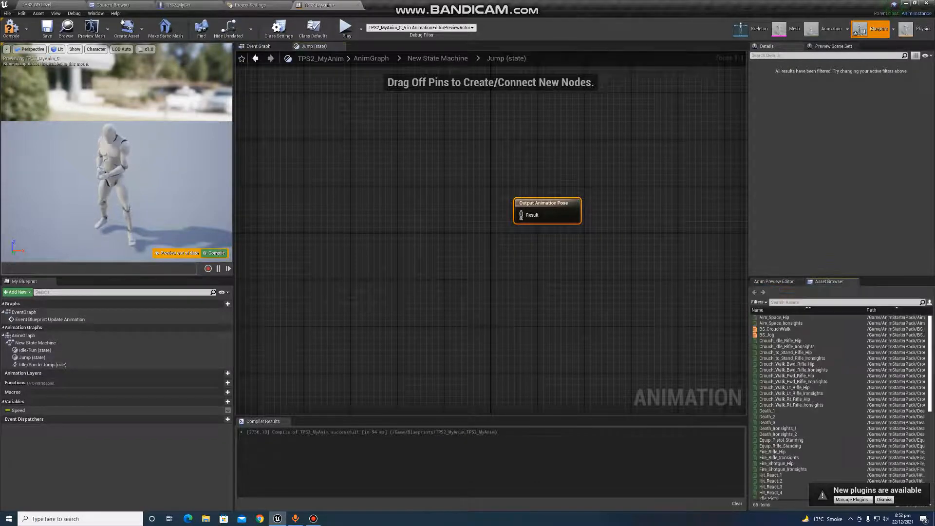
{"action": "type", "text": "jump"}
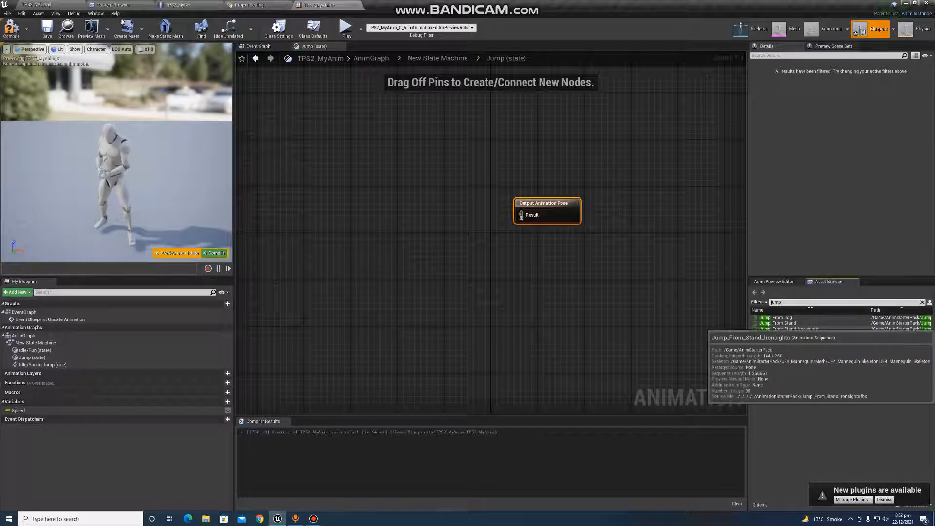
{"action": "mouse_move", "coordinate": [778, 324]}
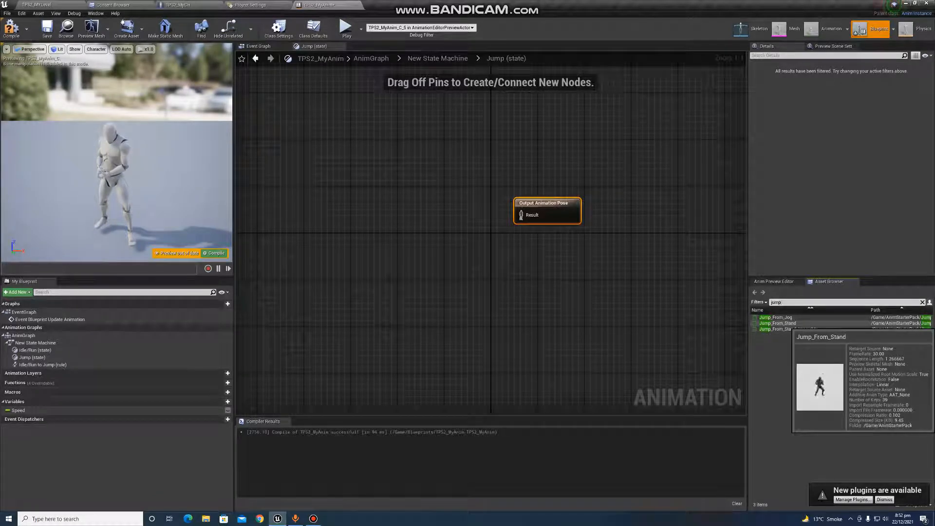
{"action": "left_click_drag", "start_coordinate": [786, 323], "coordinate": [521, 215]}
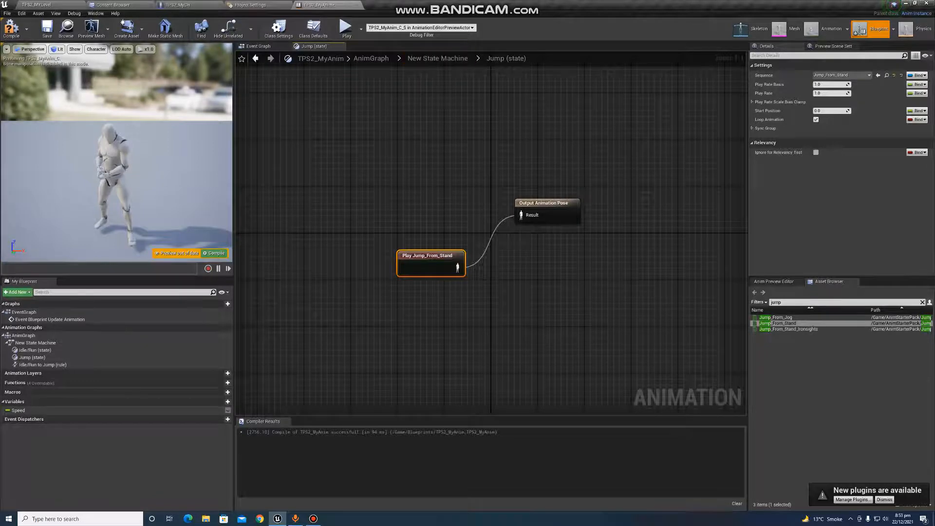
Step: Open the Idle/Run to Jump transition rule in the state machine and compile the animation blueprint
{"action": "left_click", "coordinate": [438, 58]}
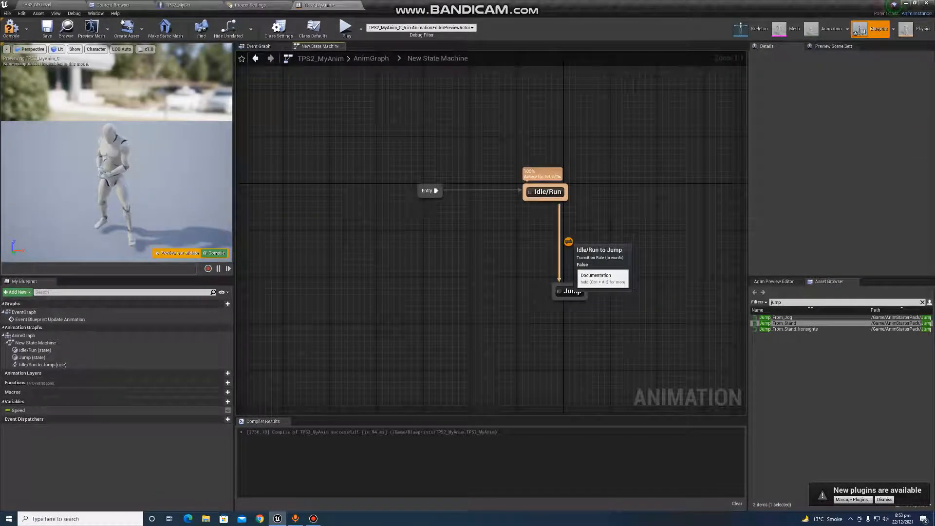
{"action": "left_click_drag", "start_coordinate": [572, 292], "coordinate": [566, 291]}
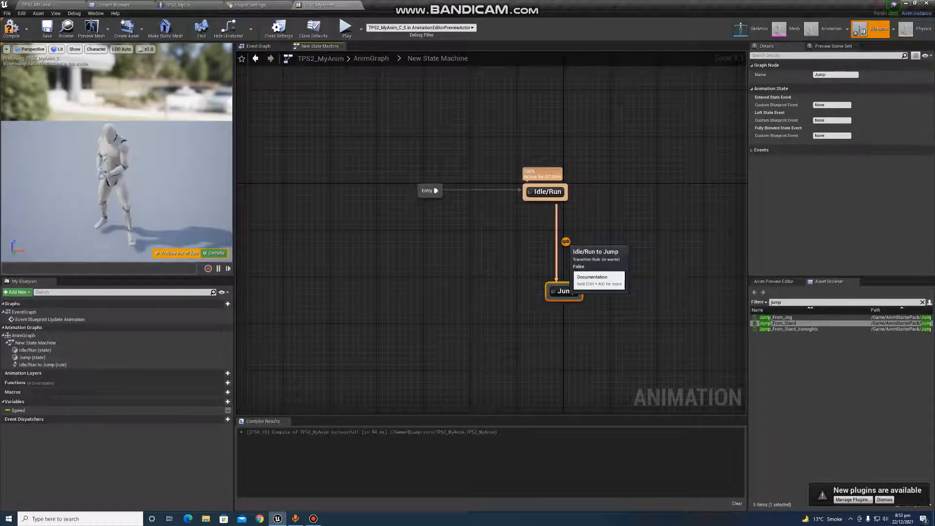
{"action": "double_click", "coordinate": [565, 241]}
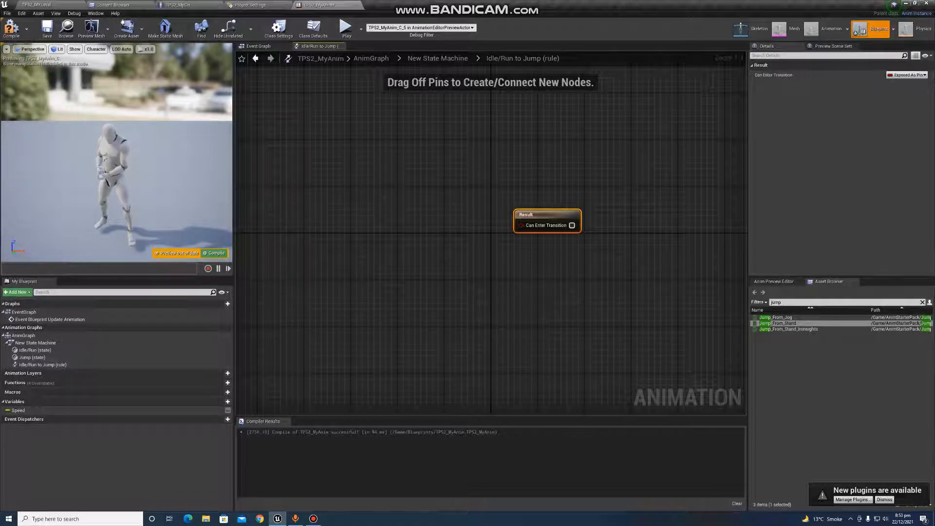
{"action": "left_click", "coordinate": [217, 253]}
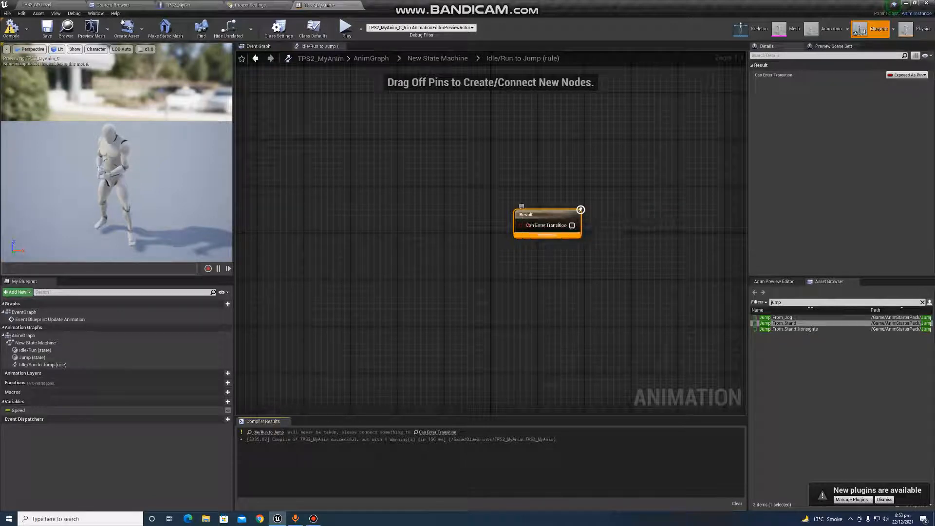
{"action": "left_click", "coordinate": [313, 518]}
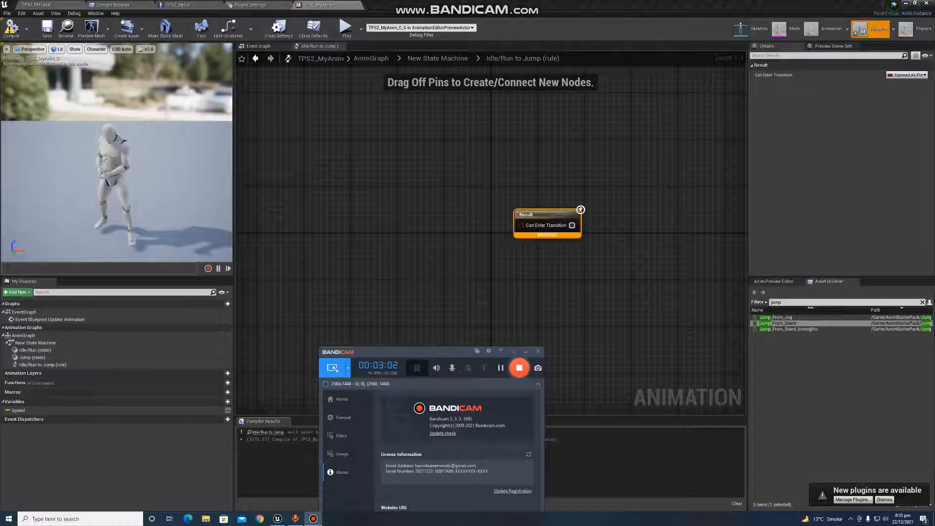
{"action": "left_click", "coordinate": [513, 351]}
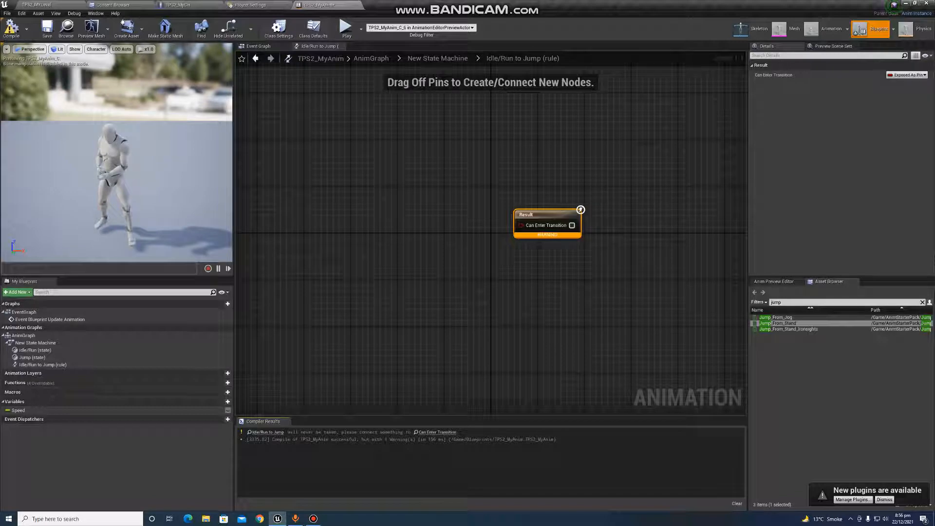
Step: In the Event Graph, add Get Movement Component from Try Get Pawn Owner and open the node search from its return value
{"action": "left_click", "coordinate": [258, 47]}
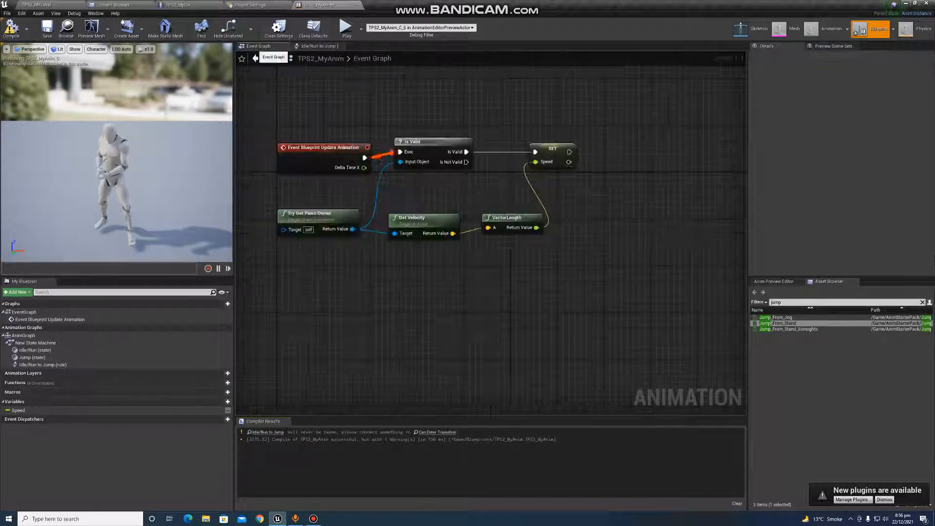
{"action": "right_click_drag", "start_coordinate": [411, 305], "coordinate": [396, 241]}
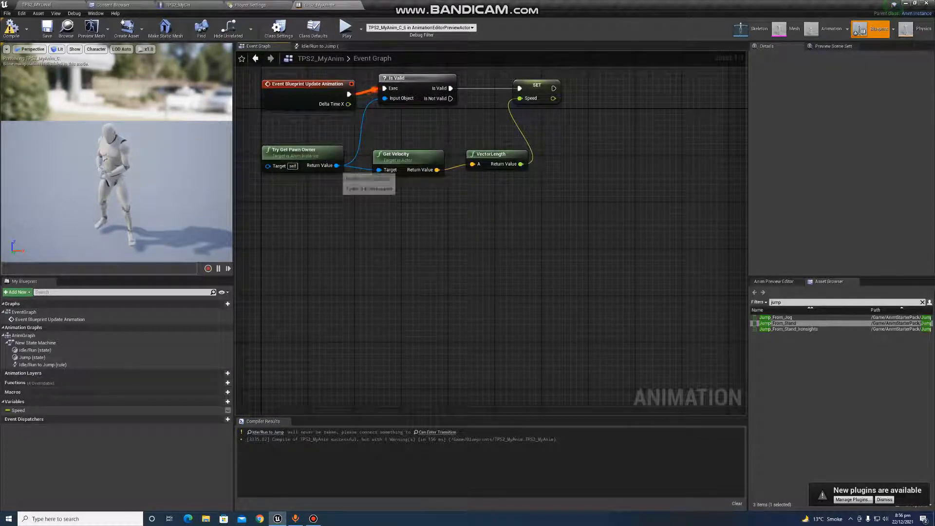
{"action": "left_click_drag", "start_coordinate": [336, 165], "coordinate": [390, 215]}
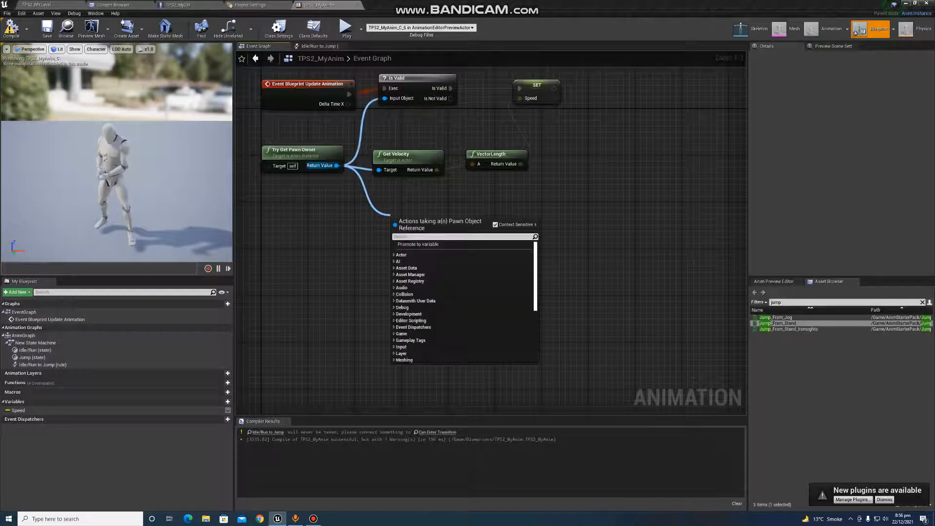
{"action": "type", "text": "get"}
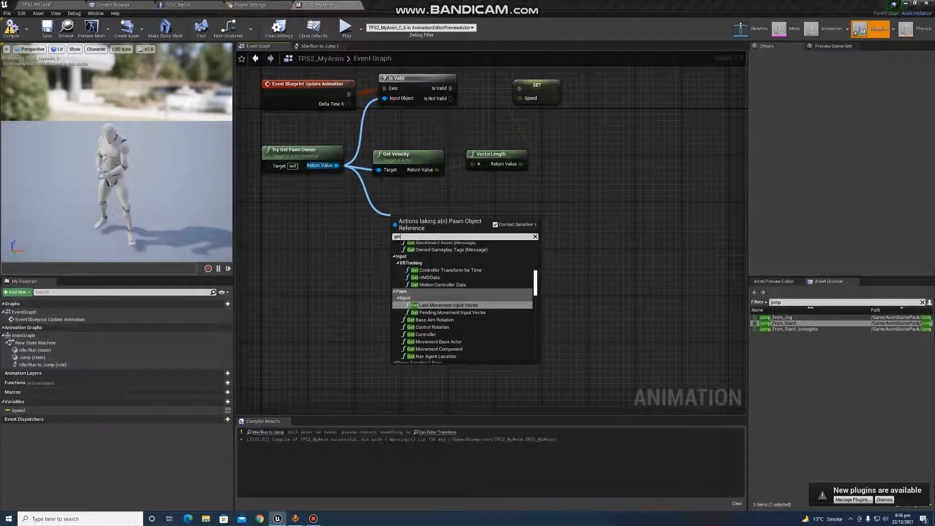
{"action": "type", "text": " move"}
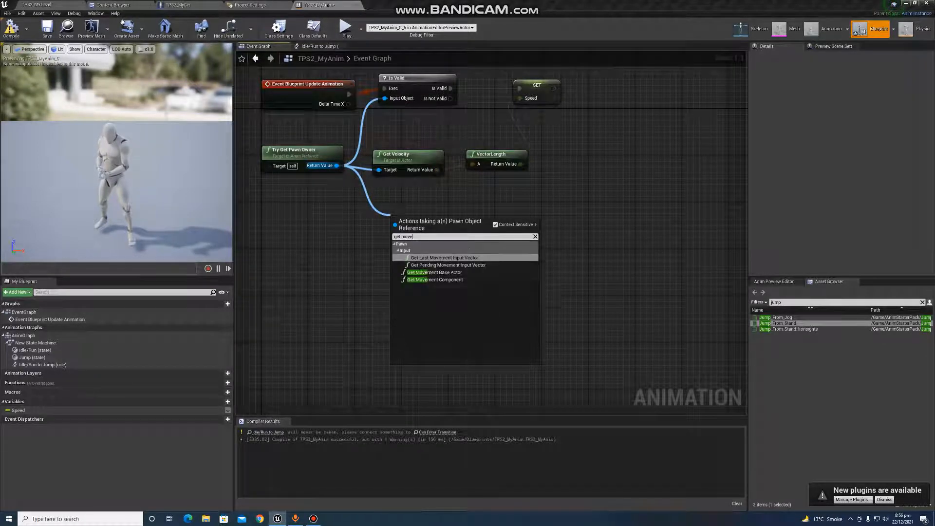
{"action": "left_click", "coordinate": [441, 280]}
{"action": "left_click_drag", "start_coordinate": [424, 223], "coordinate": [493, 205]}
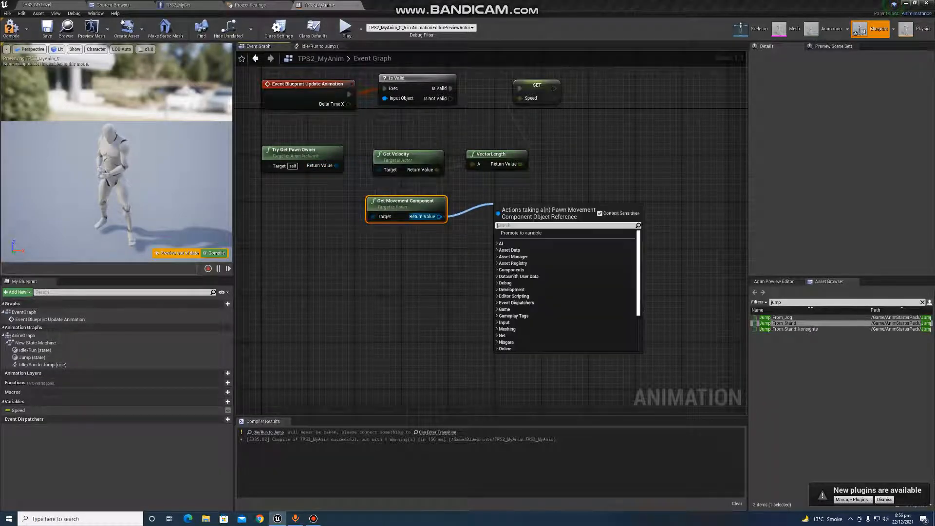
{"action": "type", "text": "is"}
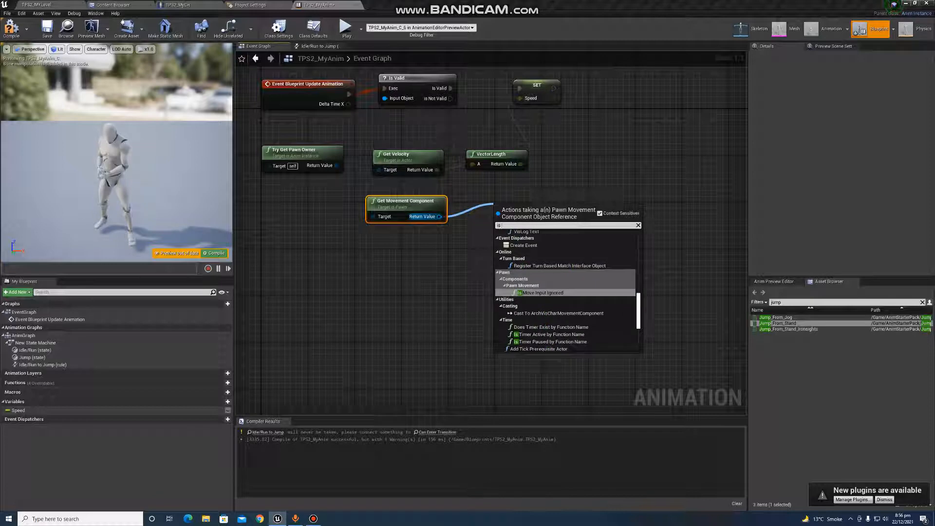
{"action": "type", "text": " in"}
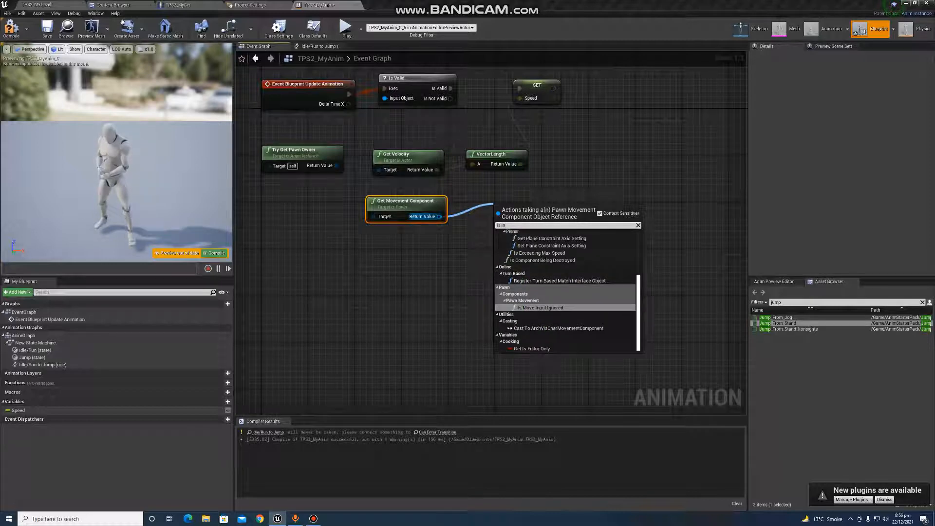
{"action": "type", "text": " a"}
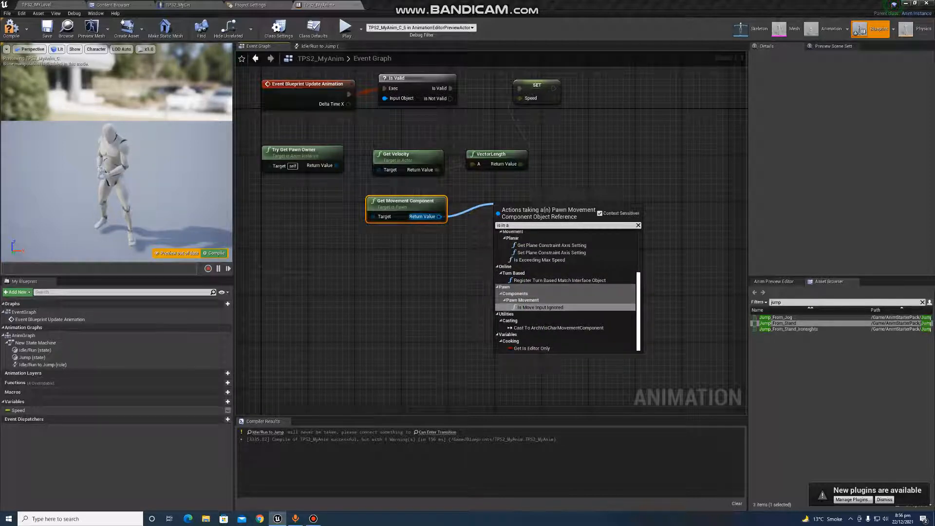
{"action": "type", "text": "ir"}
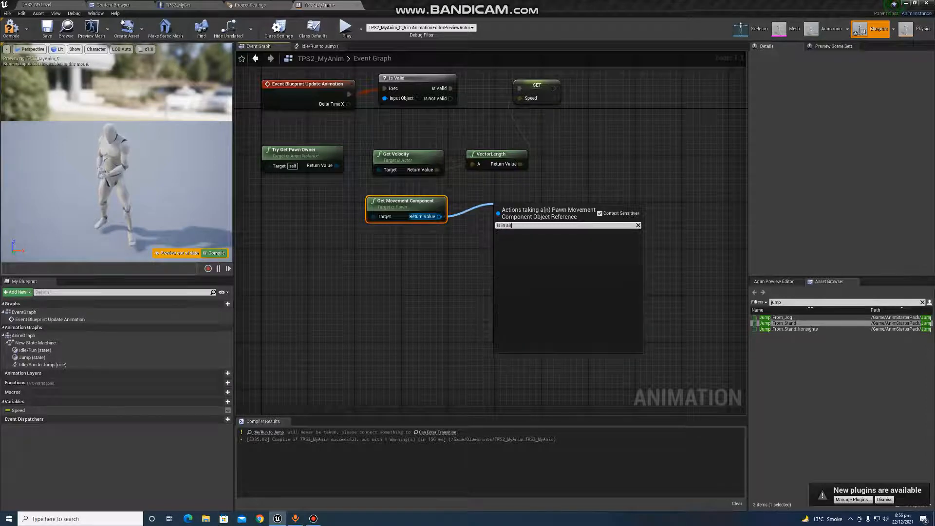
{"action": "key", "text": "BackSpace"}
{"action": "key", "text": "BackSpace"}
{"action": "key", "text": "BackSpace"}
{"action": "key", "text": "BackSpace"}
{"action": "key", "text": "BackSpace"}
{"action": "key", "text": "BackSpace"}
{"action": "key", "text": "BackSpace"}
{"action": "key", "text": "BackSpace"}
{"action": "key", "text": "BackSpace"}
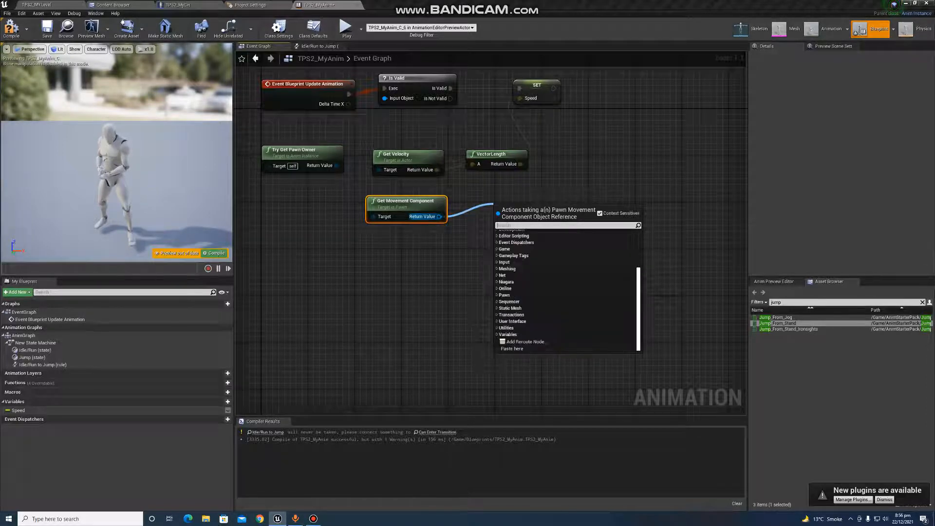
{"action": "type", "text": "air"}
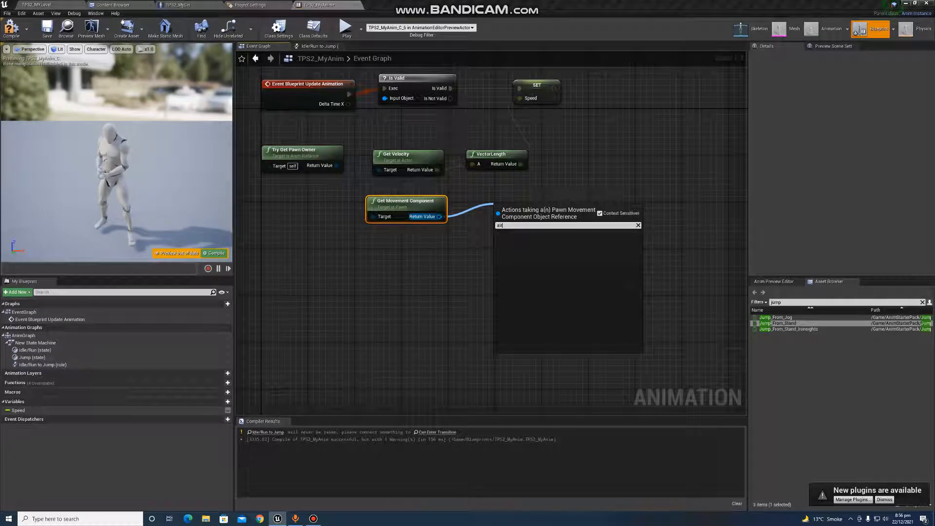
{"action": "key", "text": "BackSpace"}
{"action": "key", "text": "BackSpace"}
{"action": "key", "text": "BackSpace"}
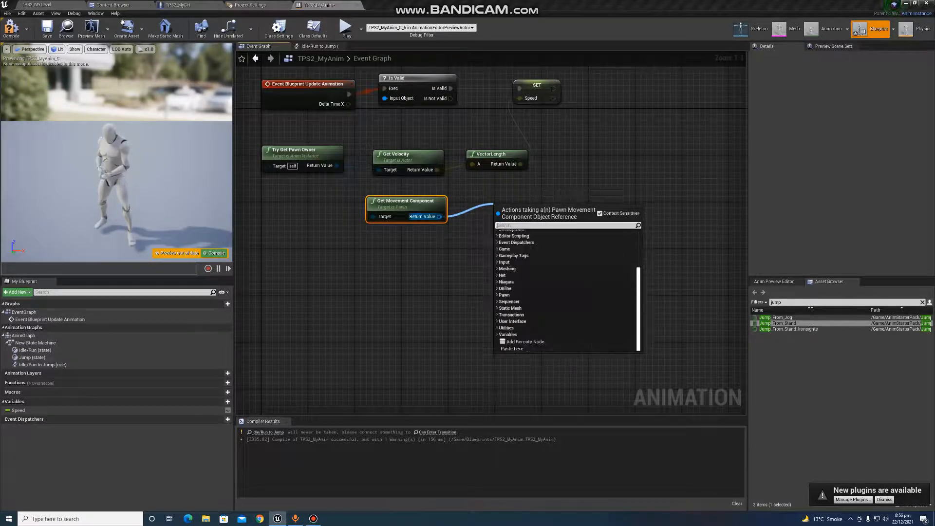
Step: Add an Is Falling node to the movement component's return value and place it closer to that component's node
{"action": "type", "text": "is fal"}
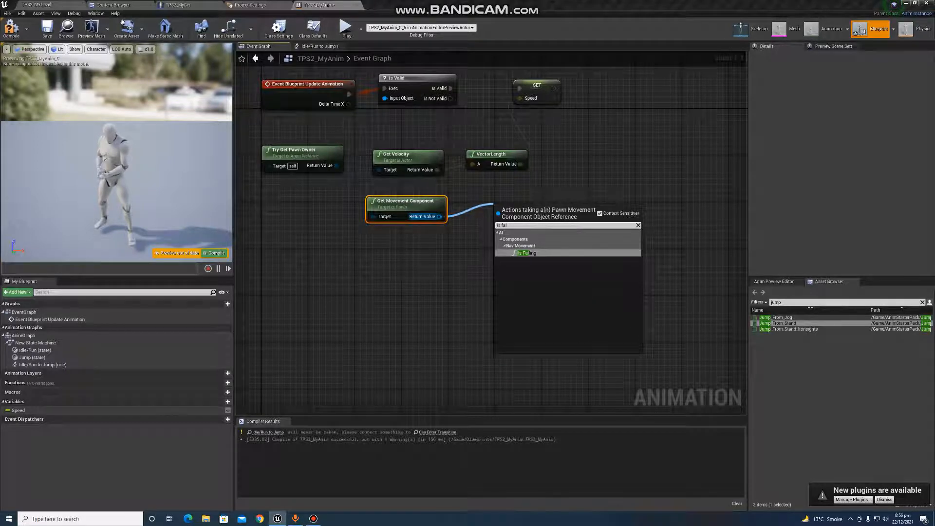
{"action": "left_click", "coordinate": [523, 253]}
{"action": "left_click_drag", "start_coordinate": [563, 213], "coordinate": [531, 213]}
Step: Promote Is Falling's return value to a Boolean variable named IsInAir and run its Set node after the Speed Set node
{"action": "right_click_drag", "start_coordinate": [565, 275], "coordinate": [481, 300]}
{"action": "left_click_drag", "start_coordinate": [471, 246], "coordinate": [518, 142]}
{"action": "left_click", "coordinate": [541, 161]}
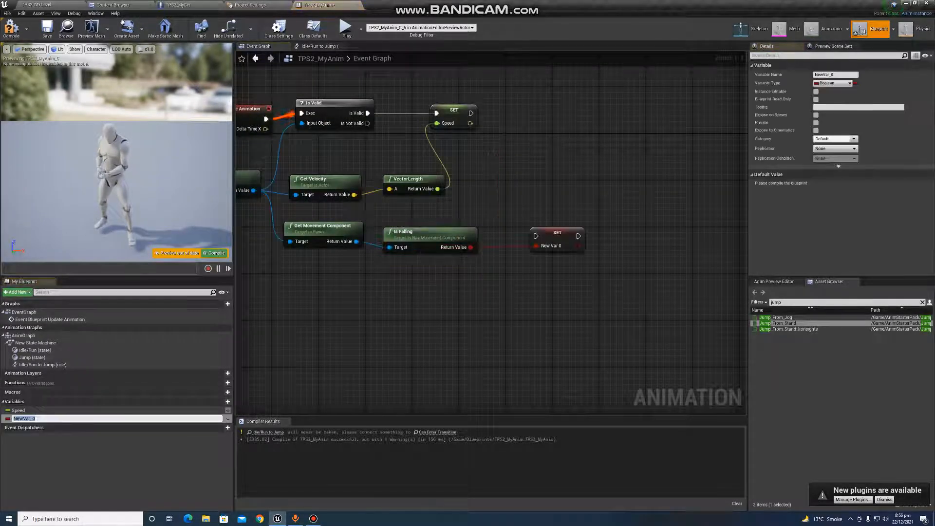
{"action": "key", "text": "BackSpace"}
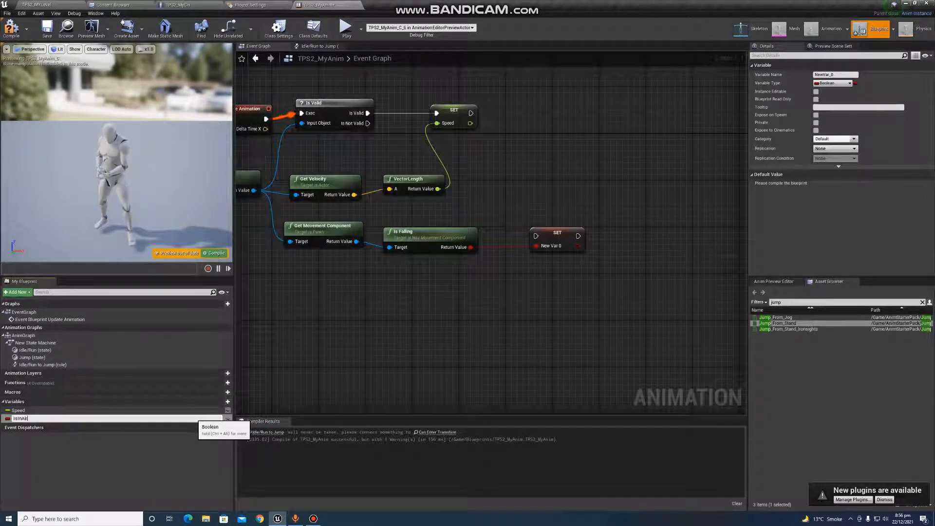
{"action": "key", "text": "Return"}
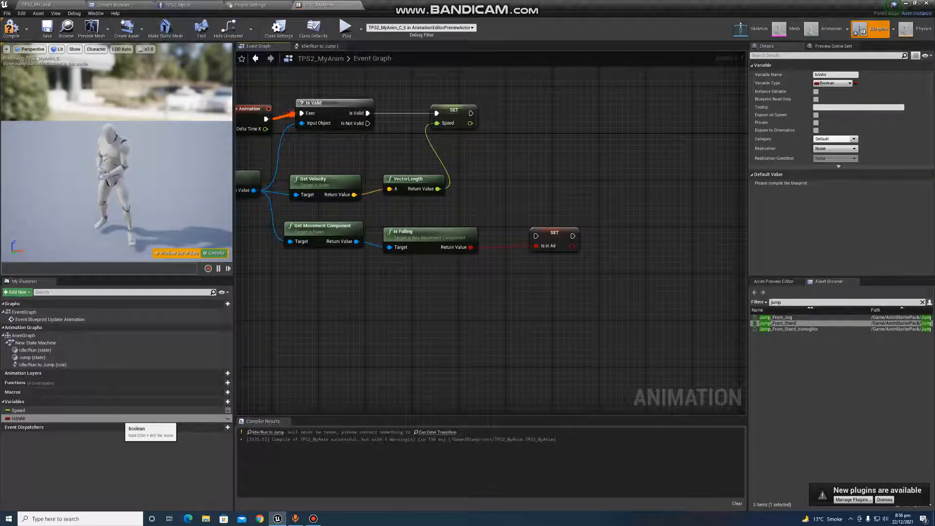
{"action": "left_click_drag", "start_coordinate": [548, 237], "coordinate": [513, 119]}
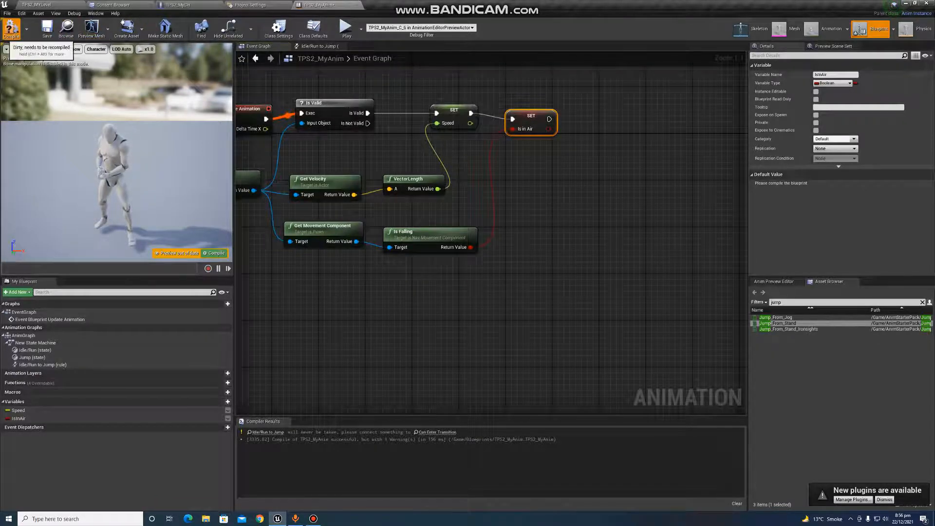
Step: Compile and save the blueprint, feed IsInAir into Can Enter Transition of the Idle/Run to Jump rule, and recompile
{"action": "left_click", "coordinate": [11, 29]}
{"action": "left_click", "coordinate": [47, 29]}
{"action": "left_click", "coordinate": [320, 46]}
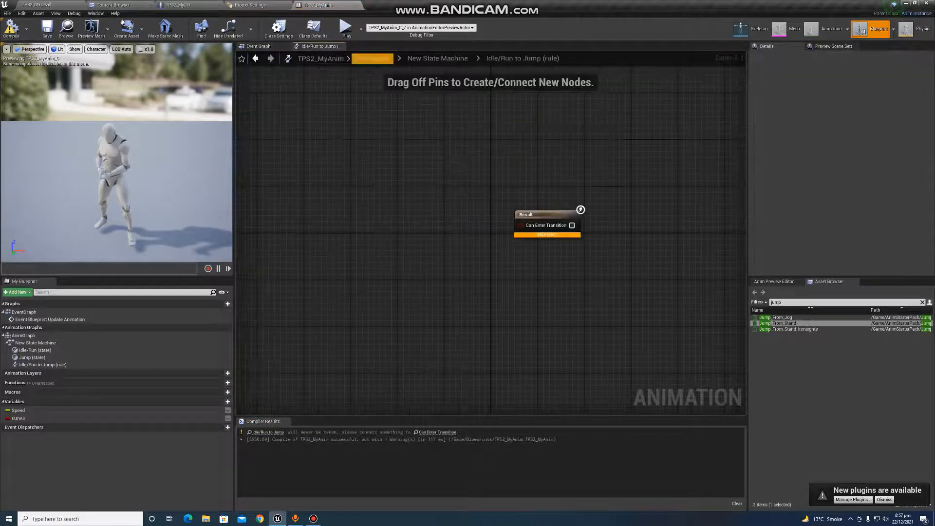
{"action": "left_click_drag", "start_coordinate": [18, 419], "coordinate": [521, 224]}
{"action": "left_click", "coordinate": [332, 263]}
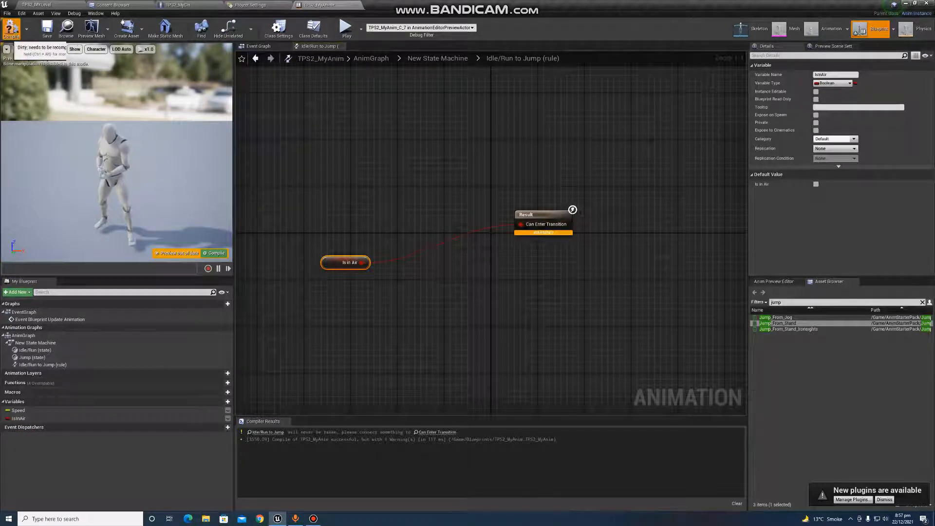
{"action": "left_click", "coordinate": [11, 30]}
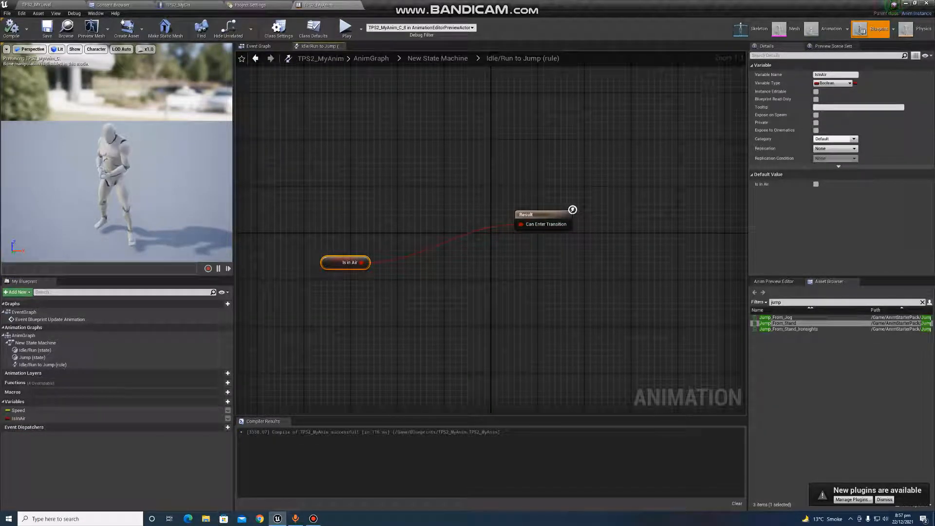
Step: In the state machine, align the Jump state under Idle/Run and add a transition from Jump back to Idle/Run
{"action": "left_click", "coordinate": [437, 57]}
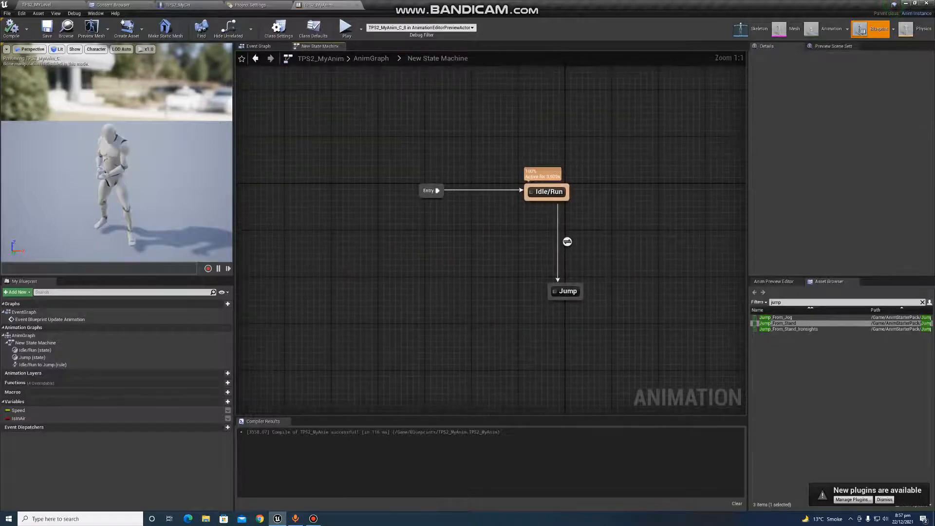
{"action": "left_click_drag", "start_coordinate": [565, 291], "coordinate": [554, 291]}
{"action": "right_click", "coordinate": [552, 294]}
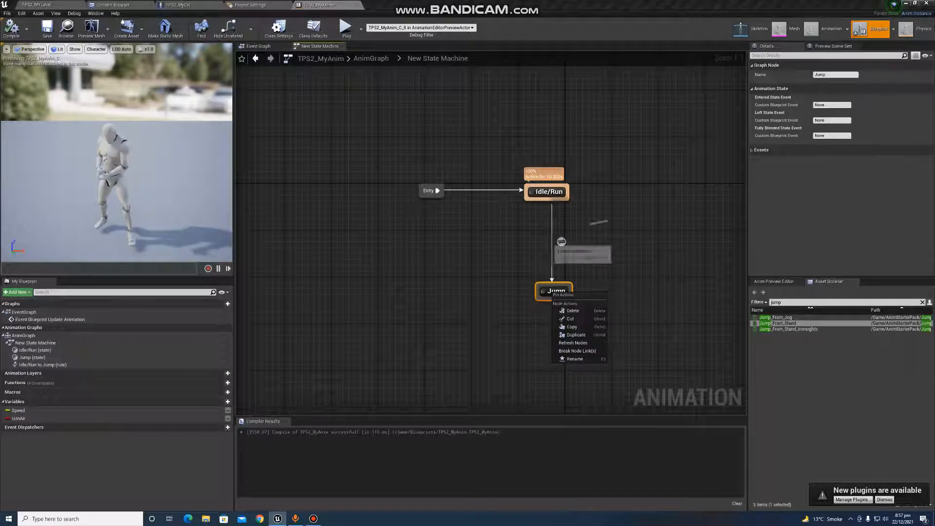
{"action": "left_click_drag", "start_coordinate": [548, 285], "coordinate": [538, 196]}
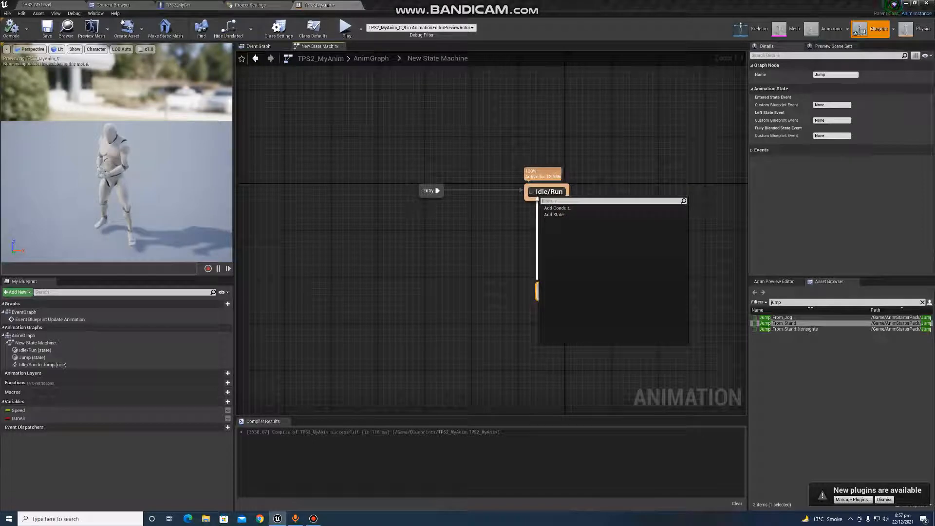
{"action": "left_click", "coordinate": [501, 229]}
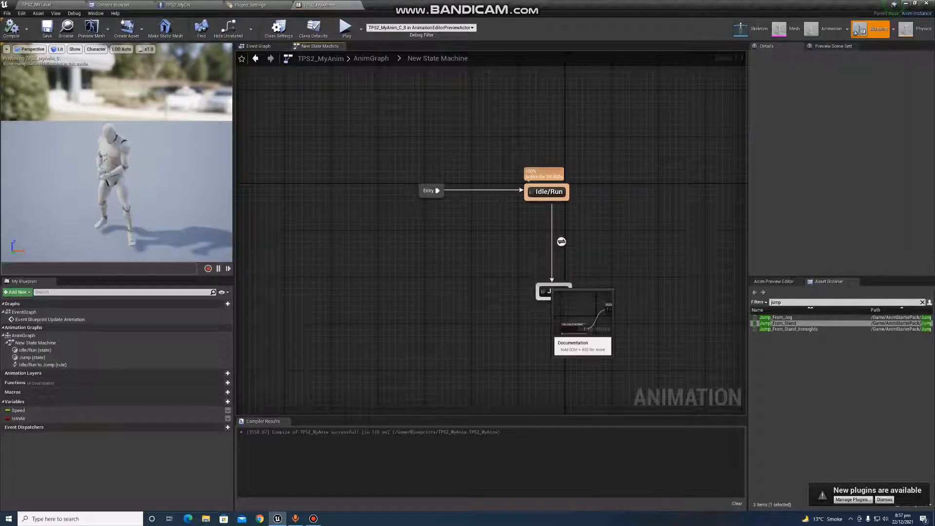
{"action": "left_click_drag", "start_coordinate": [548, 286], "coordinate": [546, 199]}
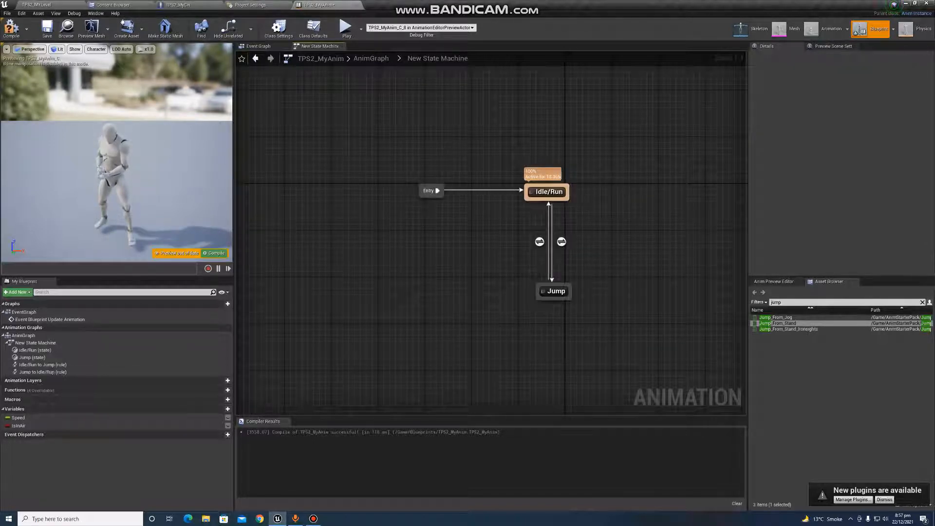
Step: In the Jump to Idle/Run rule, connect IsInAir through a NOT Boolean node to Can Enter Transition, then compile and save
{"action": "double_click", "coordinate": [560, 242]}
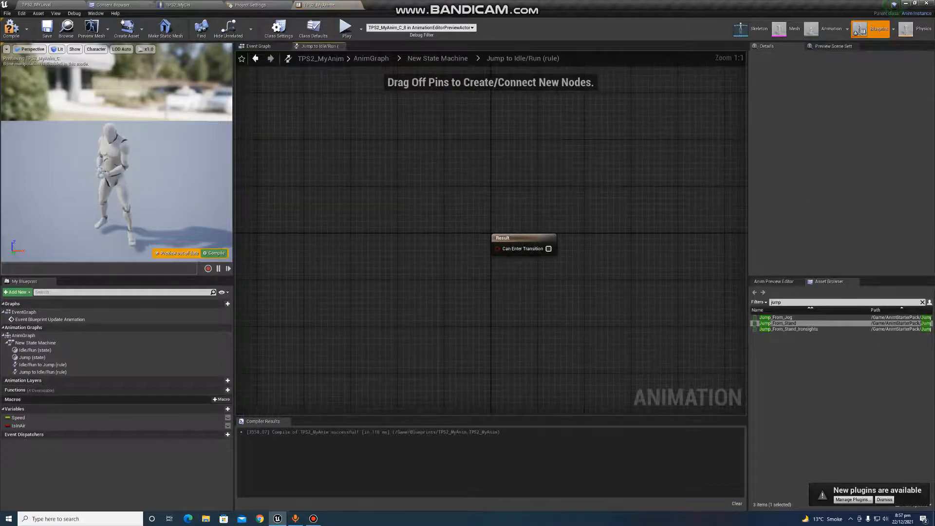
{"action": "left_click_drag", "start_coordinate": [19, 426], "coordinate": [384, 281], "text": "ctrl"}
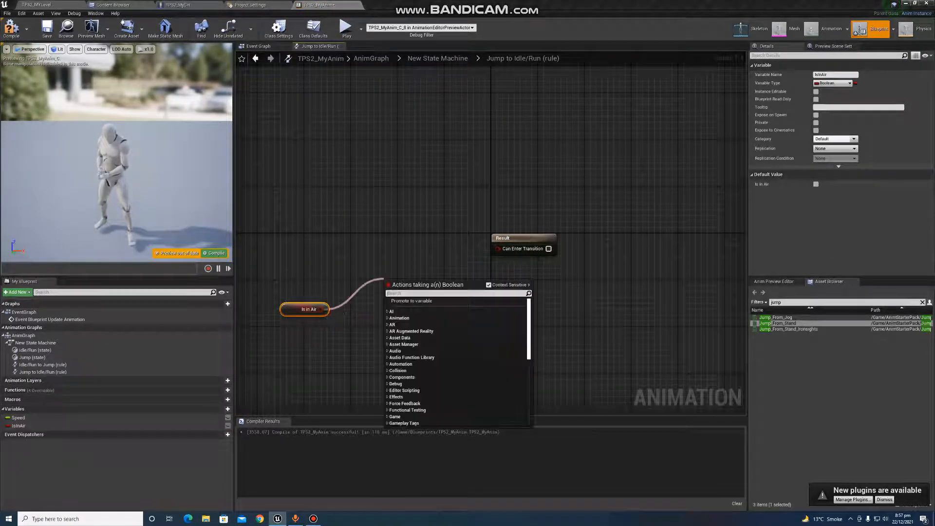
{"action": "type", "text": "not"}
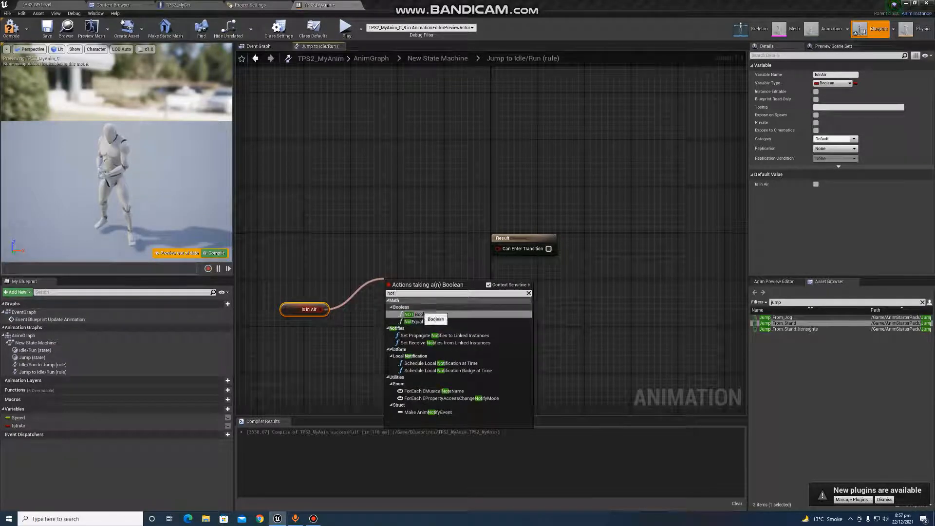
{"action": "left_click", "coordinate": [418, 314]}
{"action": "left_click_drag", "start_coordinate": [439, 286], "coordinate": [497, 249]}
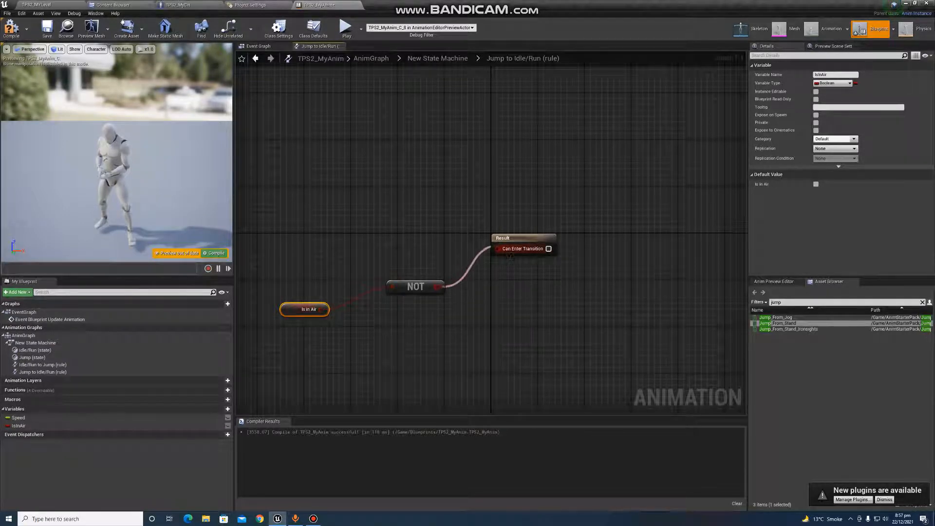
{"action": "left_click", "coordinate": [11, 28]}
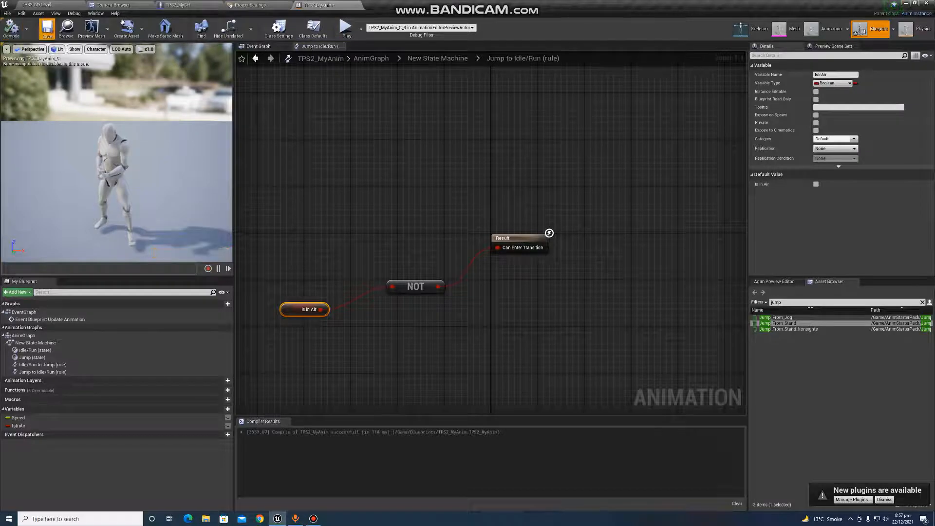
{"action": "left_click", "coordinate": [47, 28]}
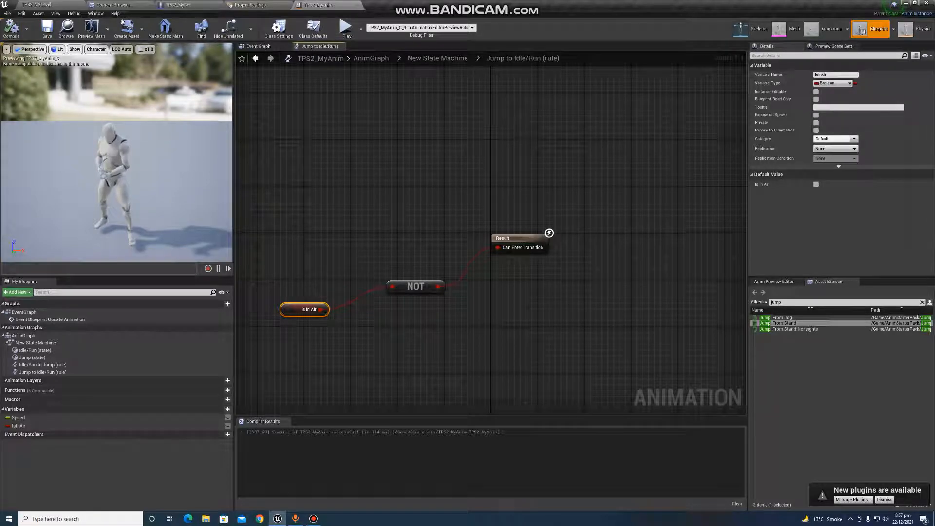
Step: Play the level to test the character's jump animation while standing and running, and stop the simulation
{"action": "left_click", "coordinate": [37, 5]}
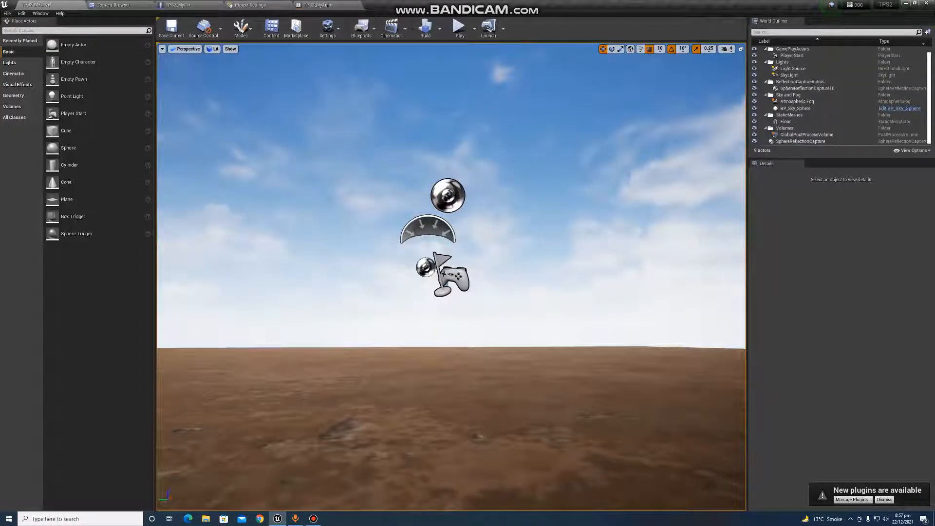
{"action": "left_click", "coordinate": [459, 29]}
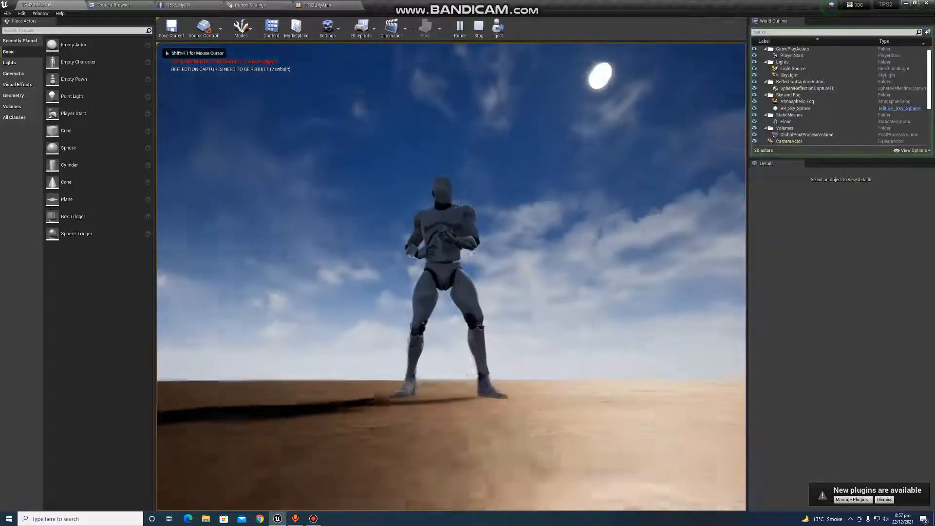
{"action": "key", "text": "space"}
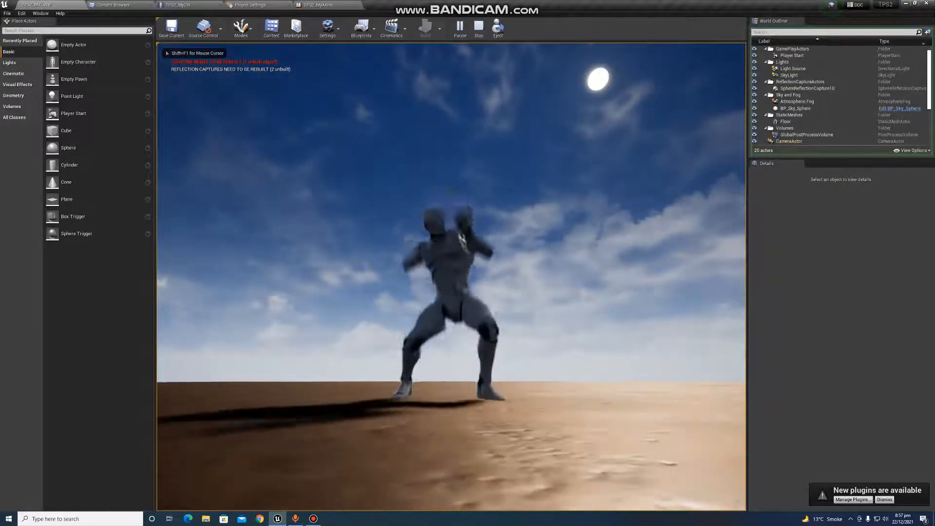
{"action": "key", "text": "space"}
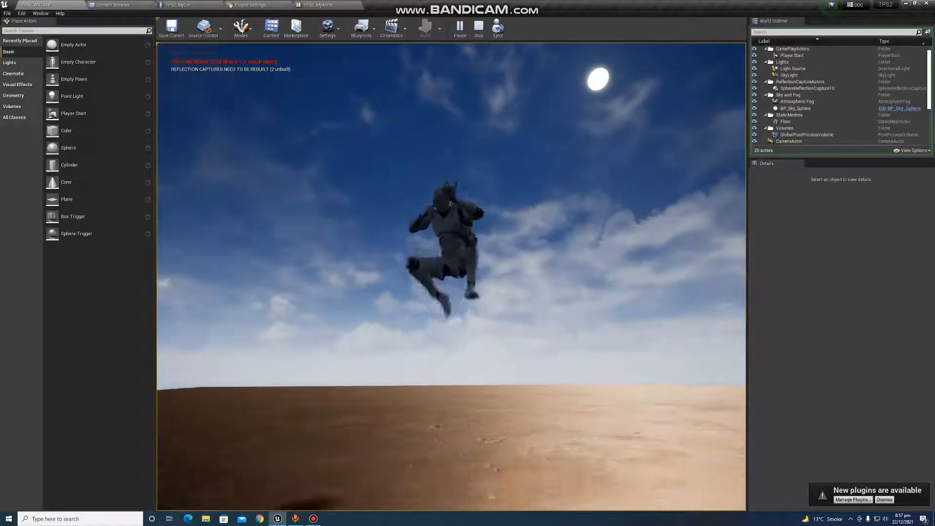
{"action": "key", "text": "space"}
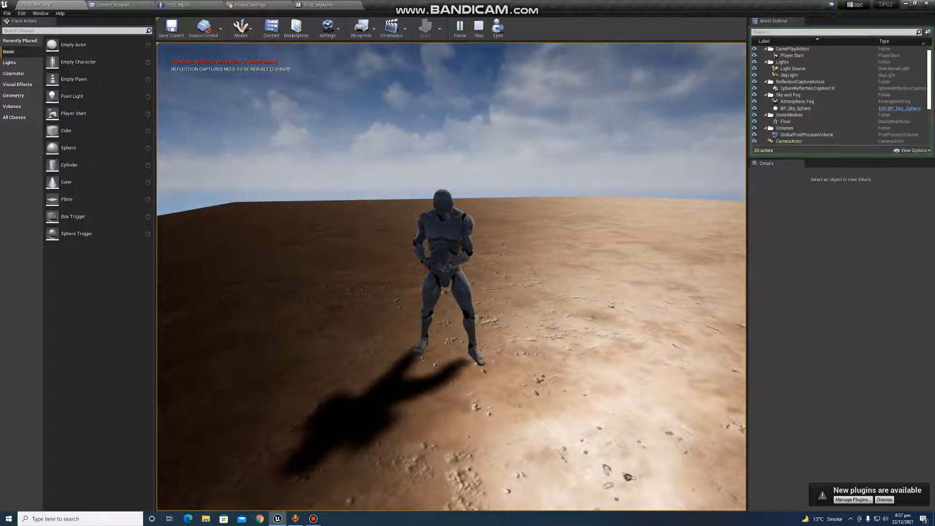
{"action": "key", "text": "w"}
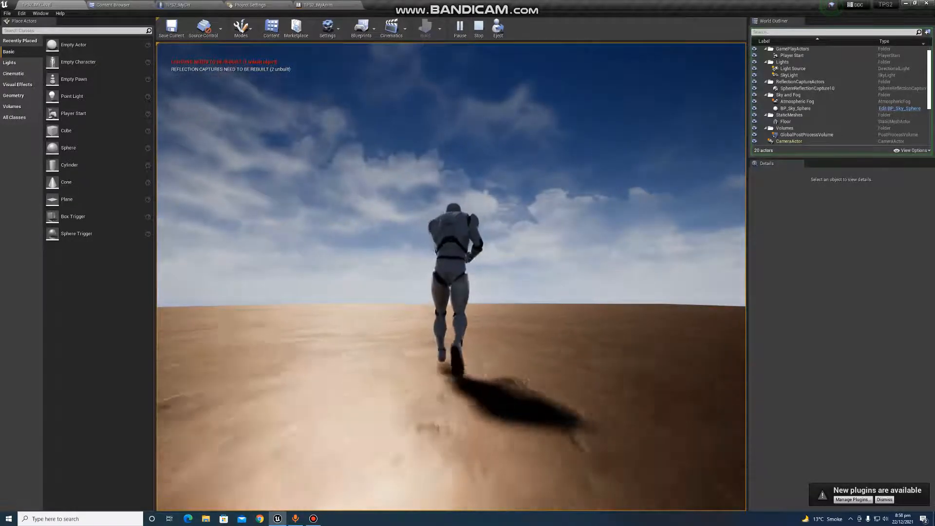
{"action": "key", "text": "space"}
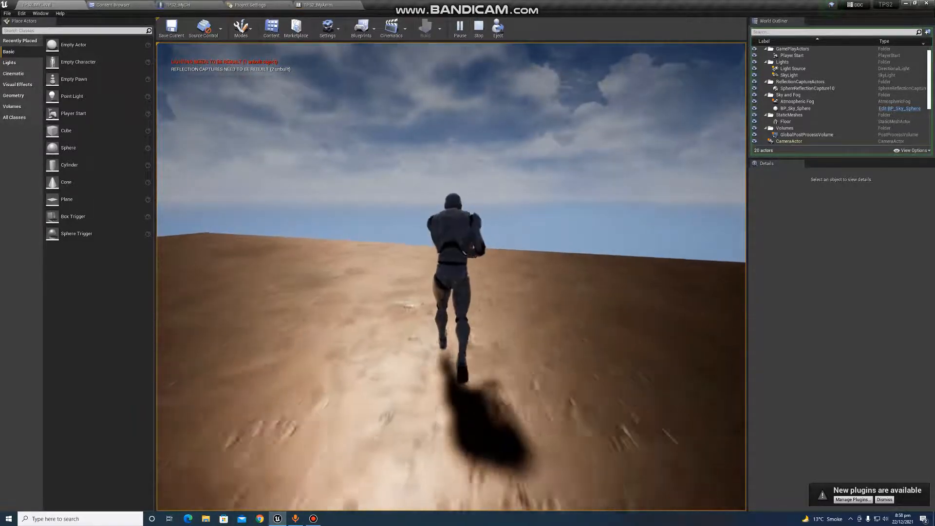
{"action": "key", "text": "space"}
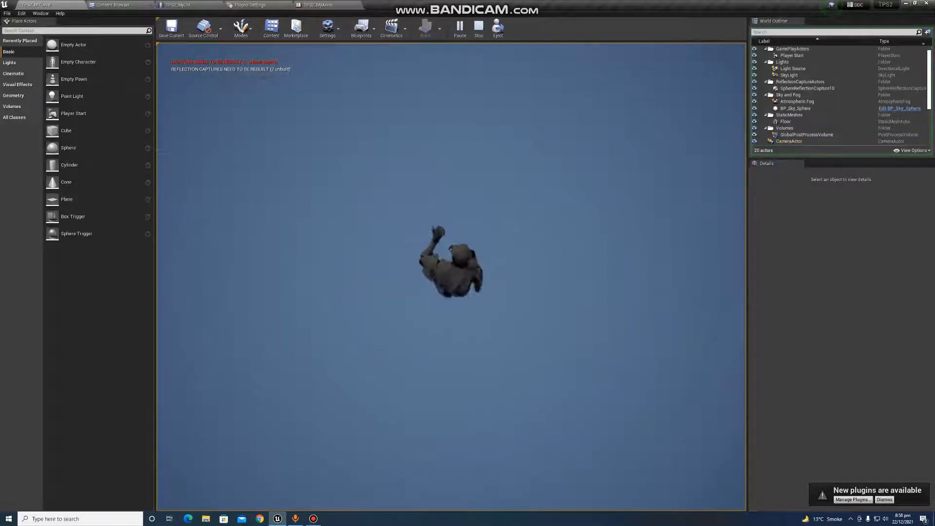
{"action": "key", "text": "Escape"}
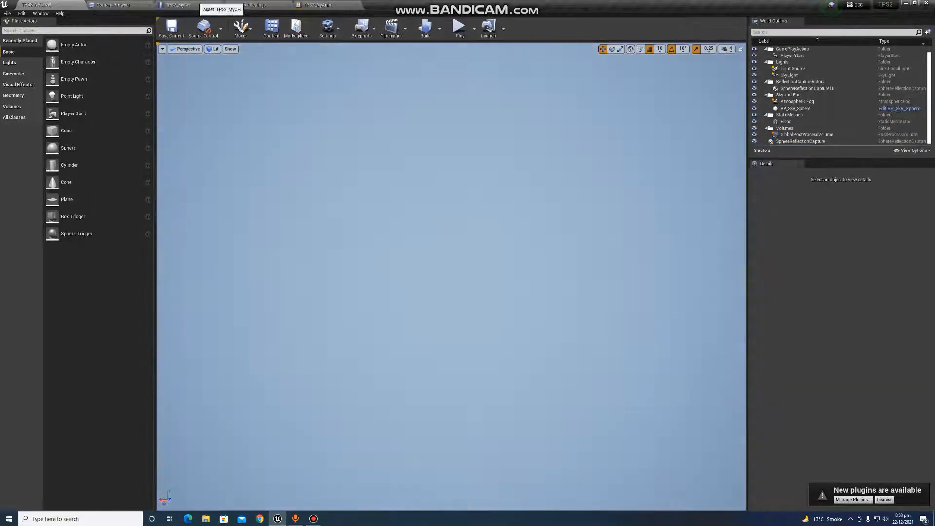
{"action": "left_click", "coordinate": [459, 27]}
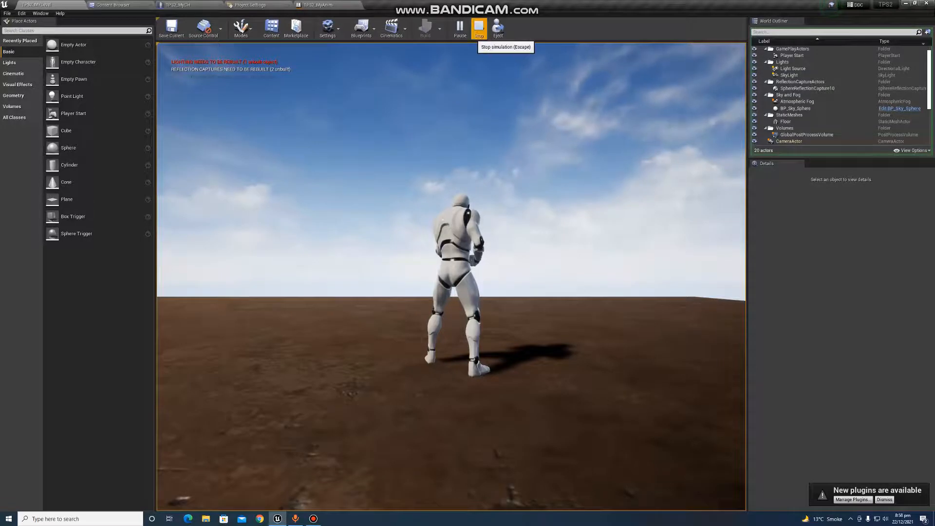
{"action": "left_click", "coordinate": [478, 27]}
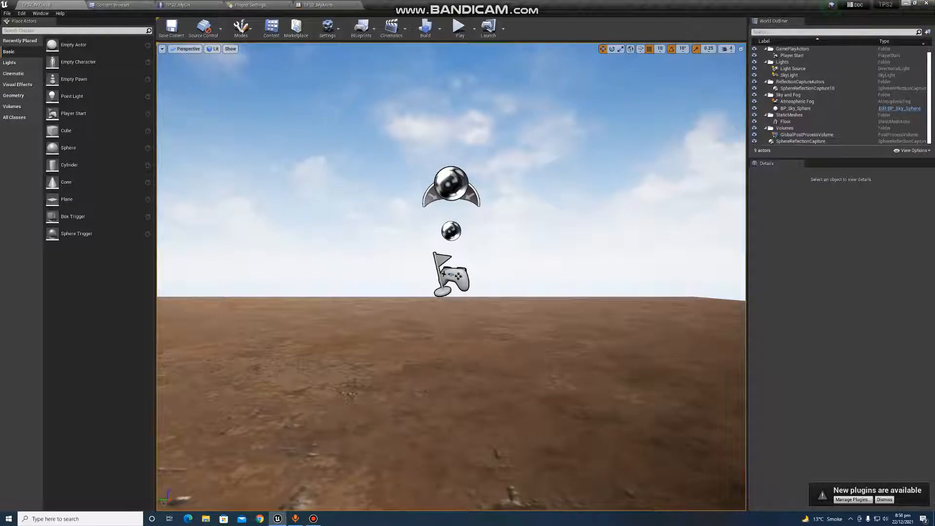
Step: Switch to the desktop and launch another Unreal Engine instance to reach its project browser
{"action": "key", "text": "super+d"}
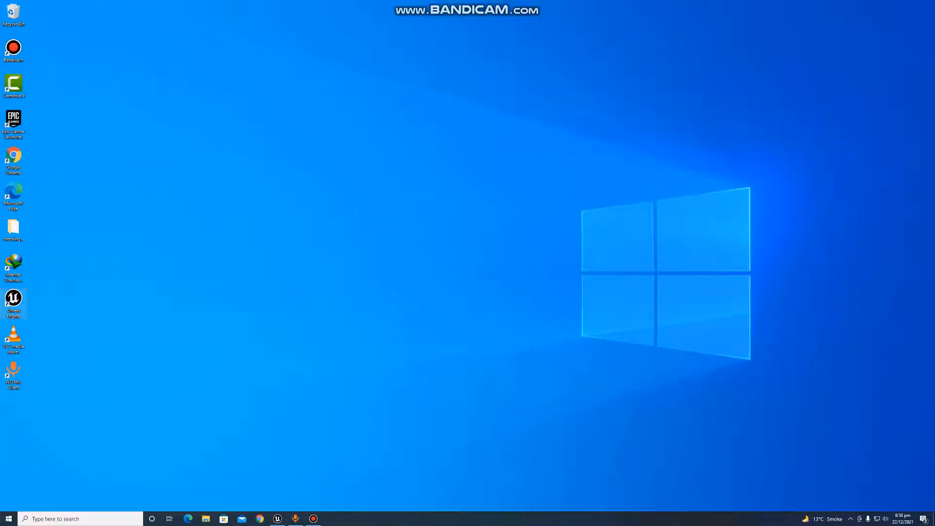
{"action": "double_click", "coordinate": [13, 300]}
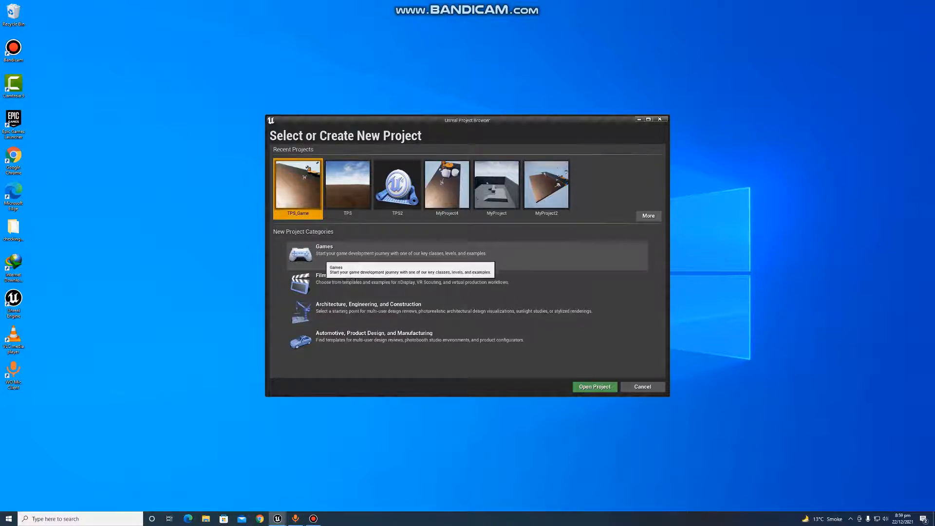
{"action": "left_click", "coordinate": [336, 251]}
{"action": "left_click", "coordinate": [538, 386]}
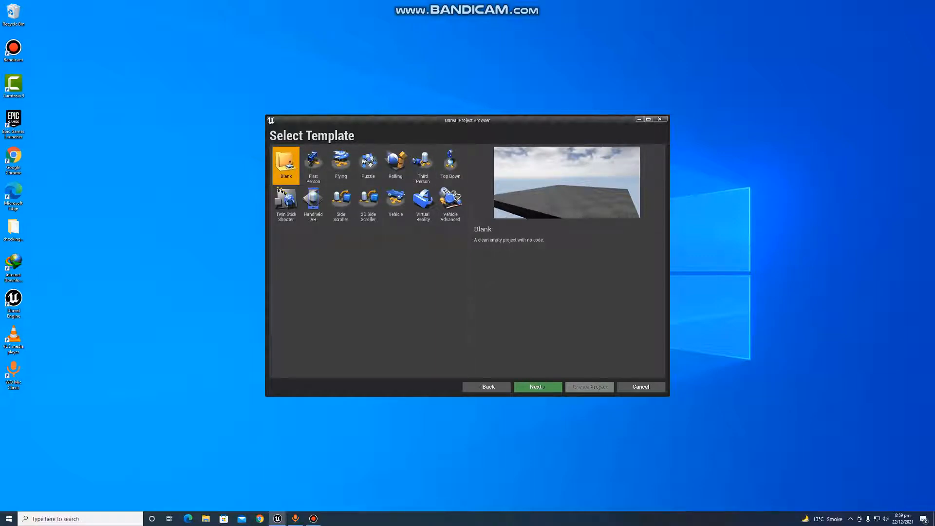
{"action": "left_click", "coordinate": [395, 166]}
{"action": "left_click", "coordinate": [422, 165]}
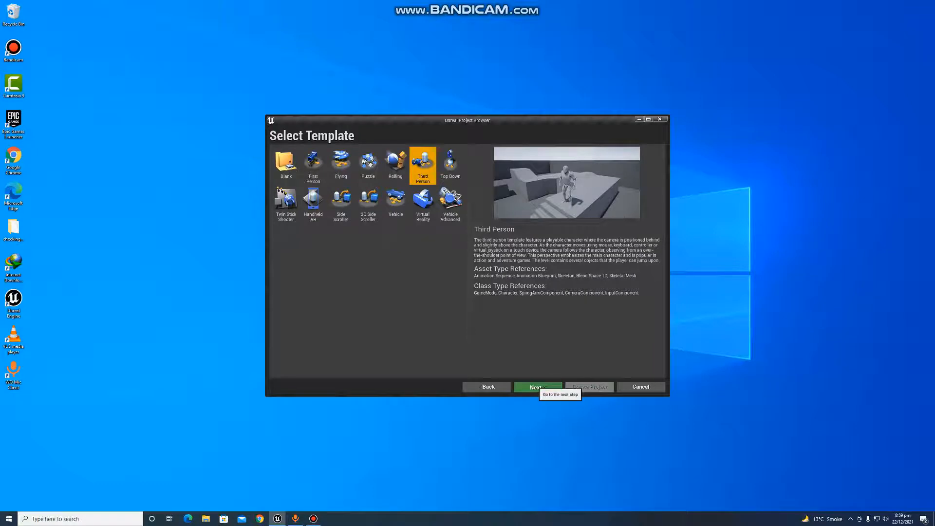
{"action": "left_click", "coordinate": [543, 387]}
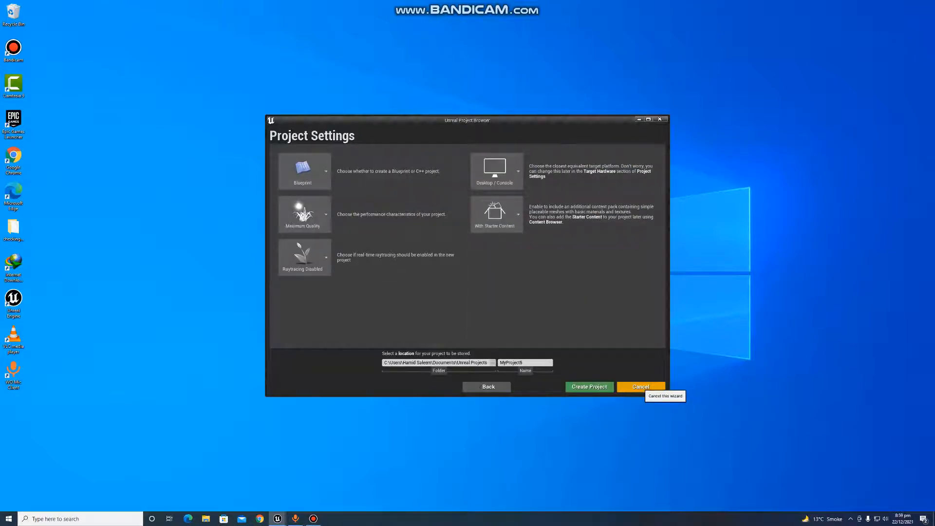
{"action": "left_click", "coordinate": [490, 386]}
{"action": "left_click", "coordinate": [489, 386]}
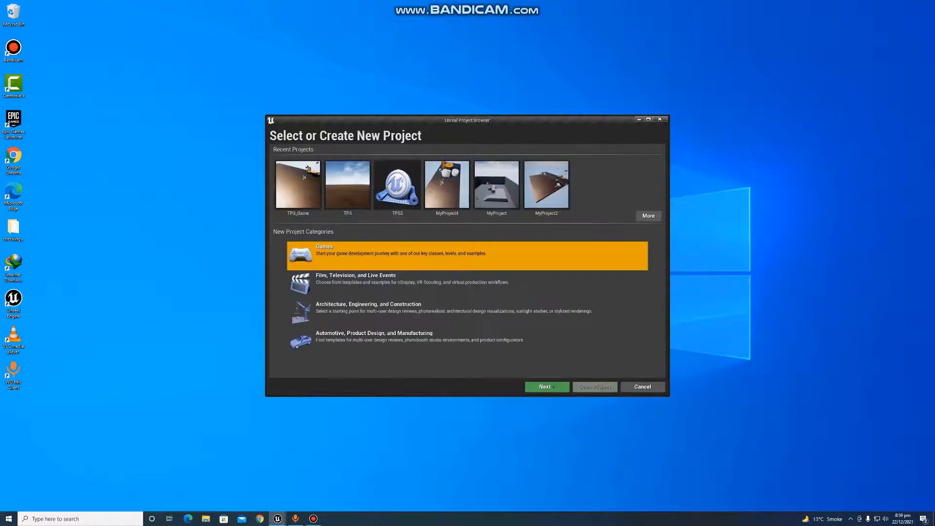
Step: Open the existing MyProject project, filter its Mannequin Animations folder by "jump", and select the ThirdPersonJump_Start animation
{"action": "left_click", "coordinate": [496, 184]}
{"action": "left_click", "coordinate": [595, 387]}
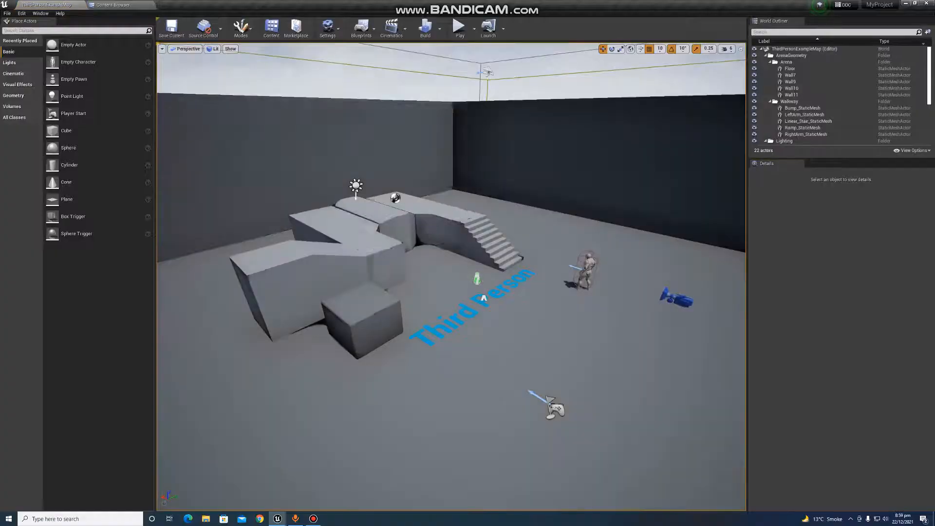
{"action": "left_click", "coordinate": [99, 3]}
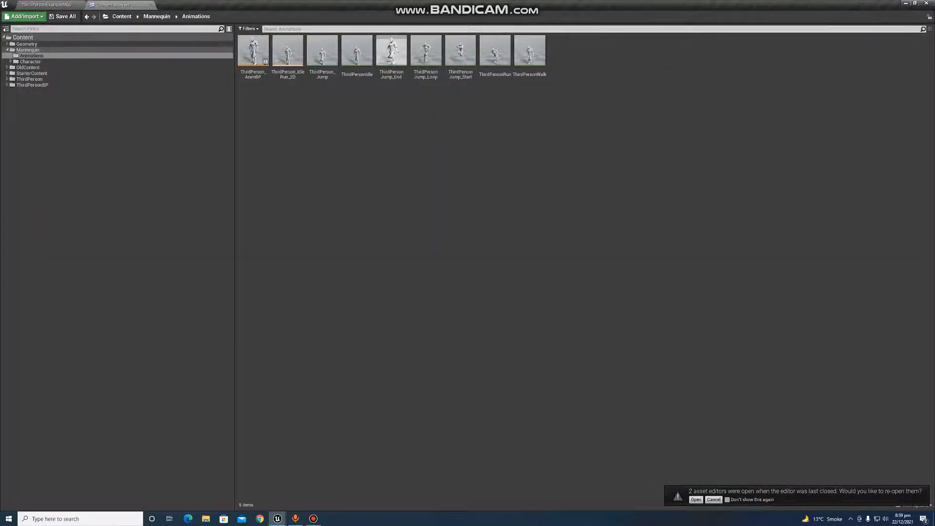
{"action": "type", "text": "jump"}
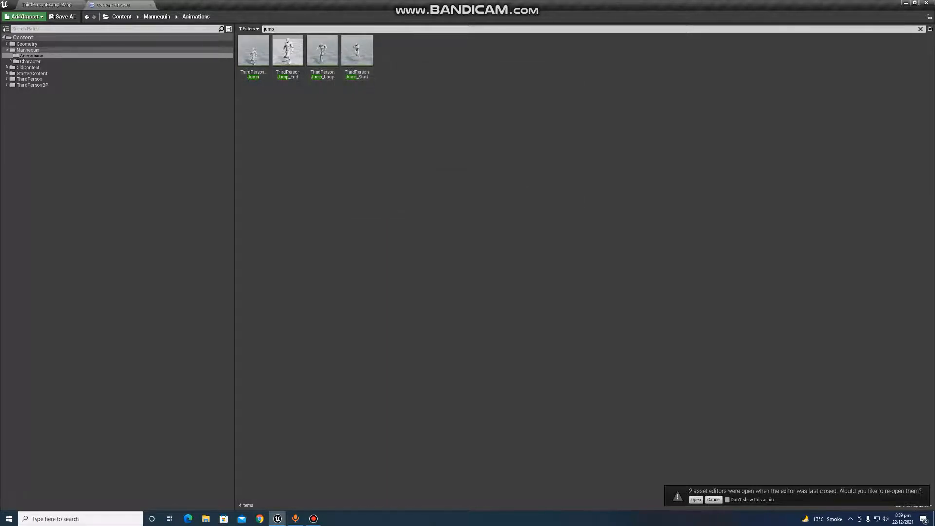
{"action": "left_click", "coordinate": [356, 50]}
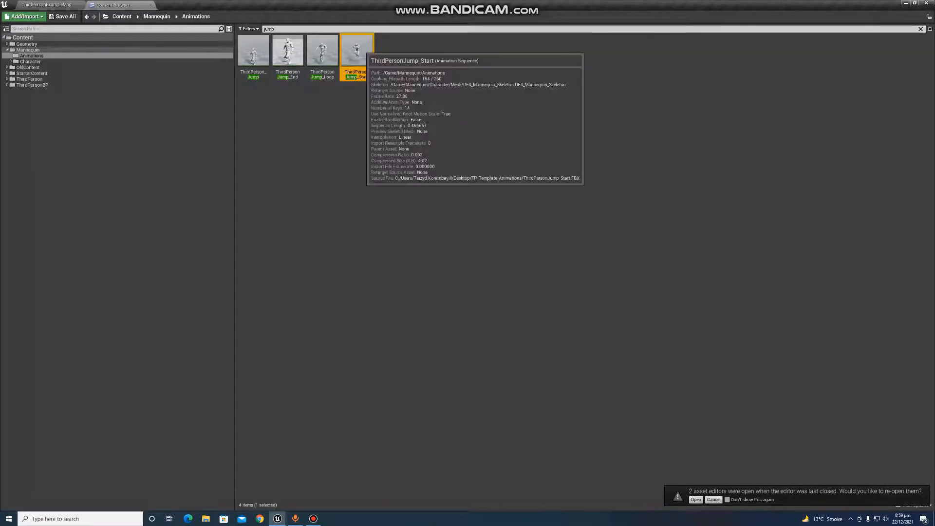
Step: Start migrating the ThirdPersonJump_Start, ThirdPersonJump_Loop and ThirdPersonJump_End animations, accepting all assets in the migration report
{"action": "left_click", "coordinate": [287, 51], "text": "shift"}
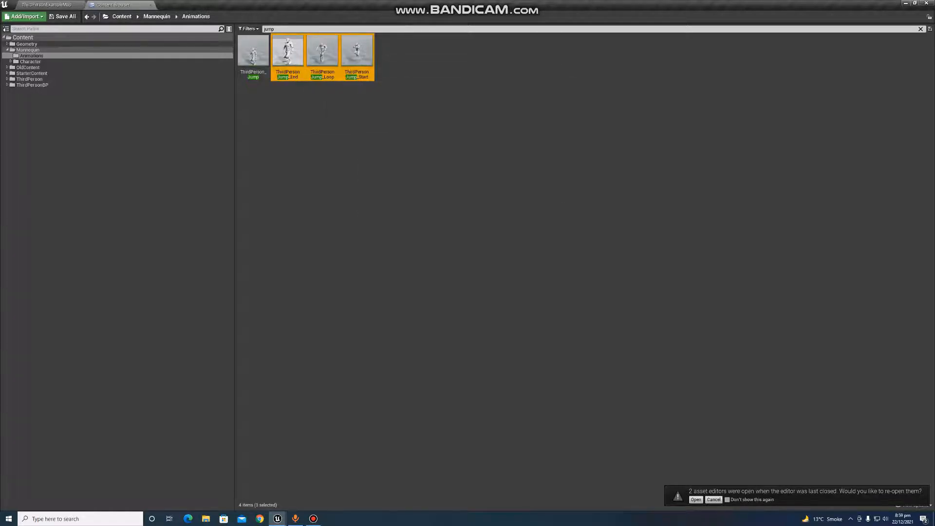
{"action": "right_click", "coordinate": [353, 52]}
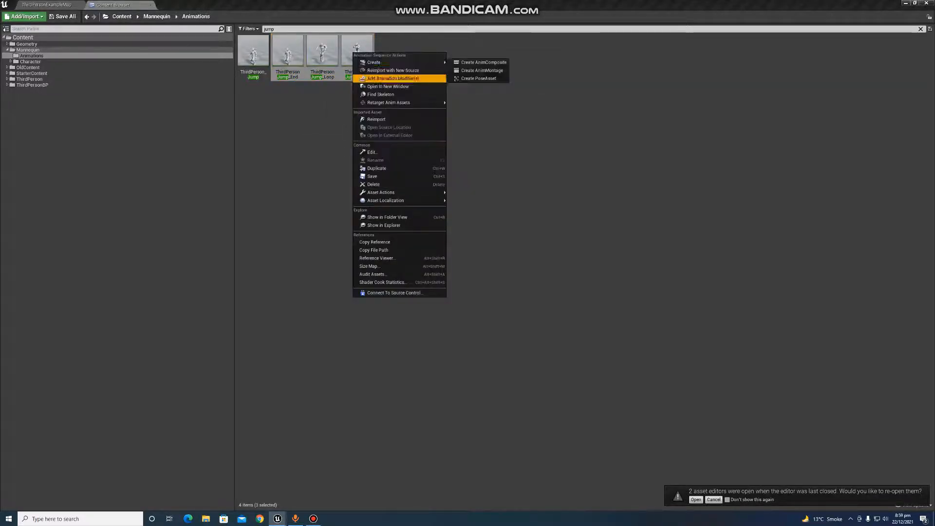
{"action": "mouse_move", "coordinate": [380, 192]}
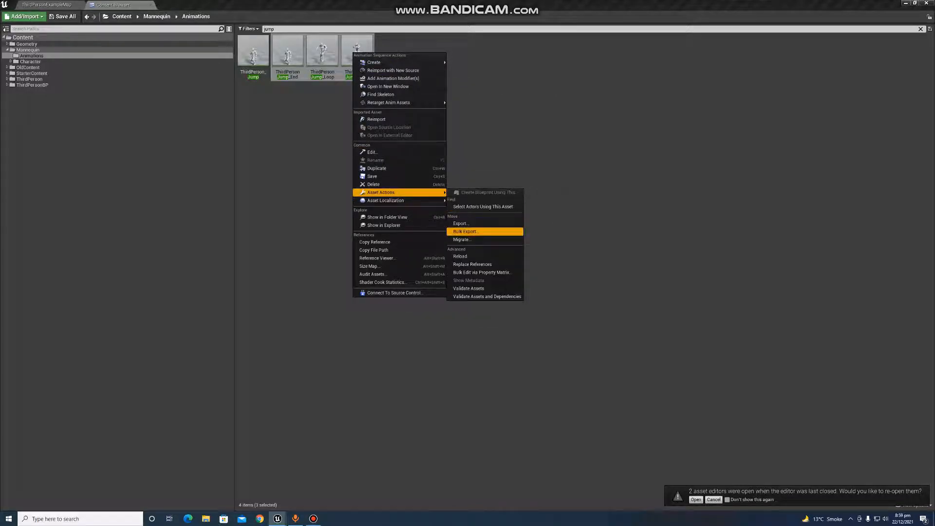
{"action": "left_click", "coordinate": [460, 239]}
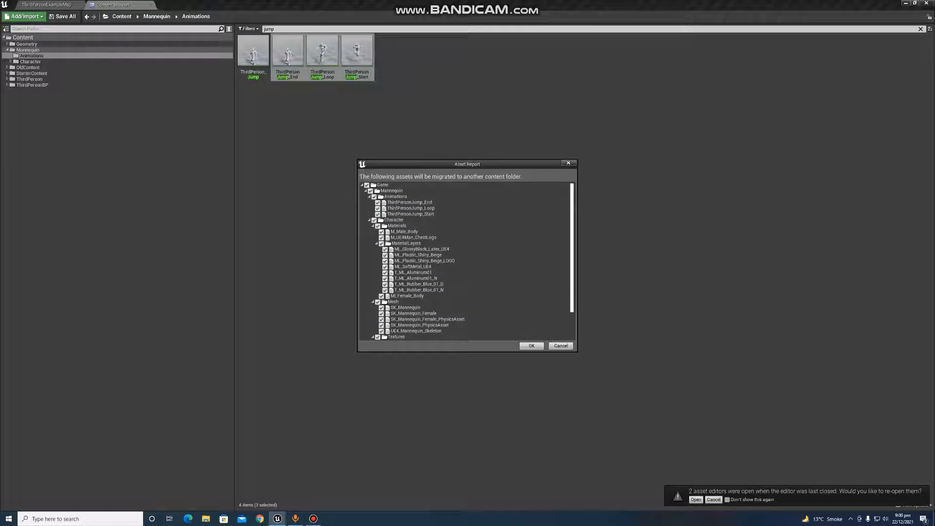
{"action": "left_click", "coordinate": [531, 346]}
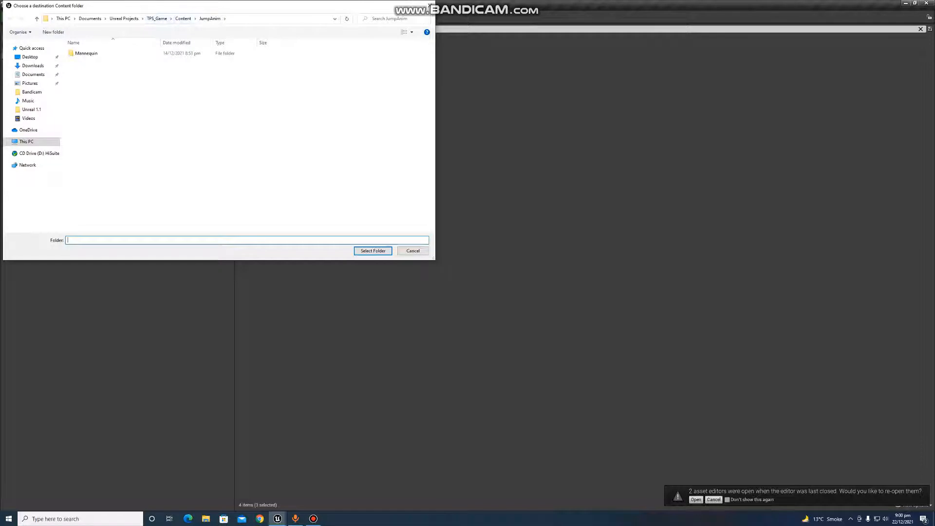
Step: Browse the migration destination to the Content folder of the TPS2 project under Unreal Projects
{"action": "left_click", "coordinate": [262, 35]}
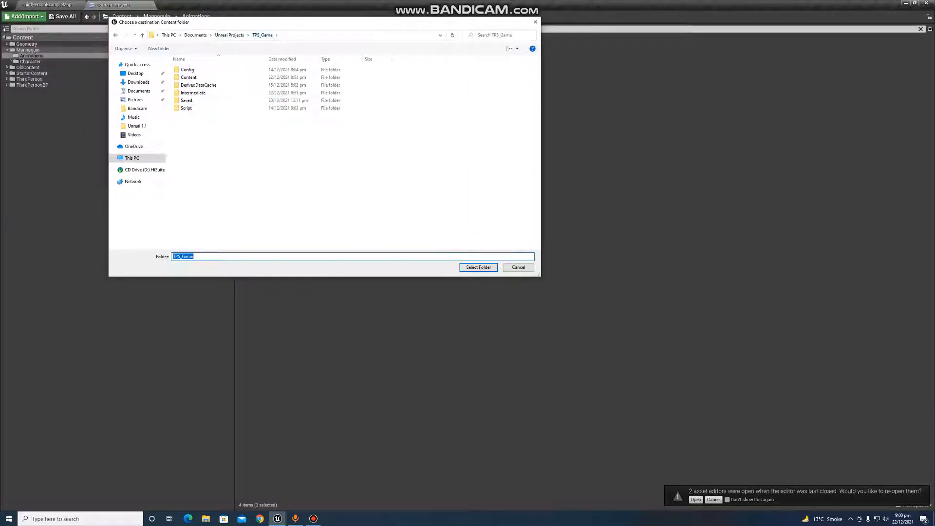
{"action": "left_click", "coordinate": [229, 34]}
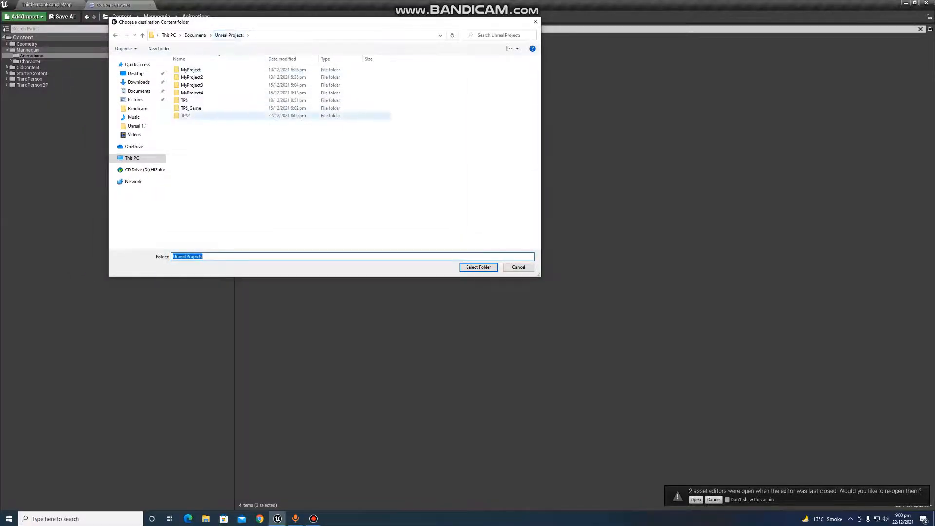
{"action": "double_click", "coordinate": [185, 115]}
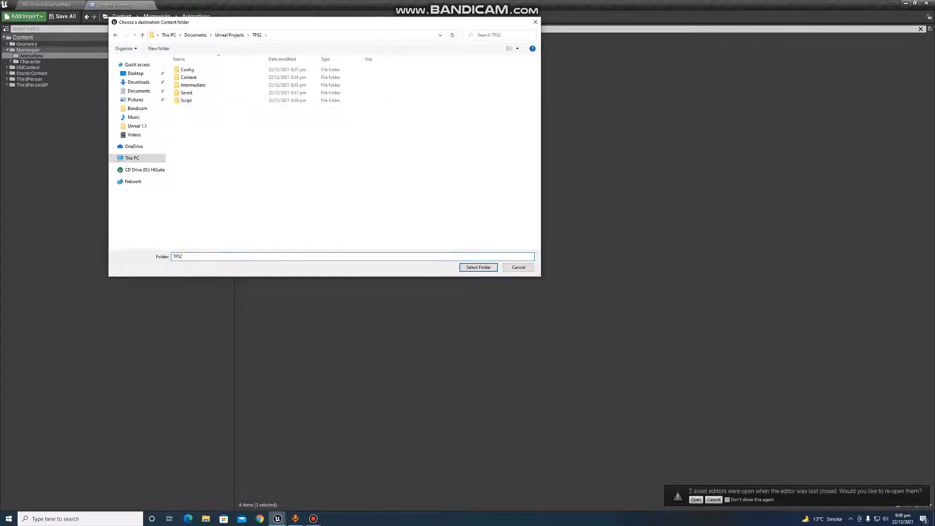
{"action": "double_click", "coordinate": [189, 77]}
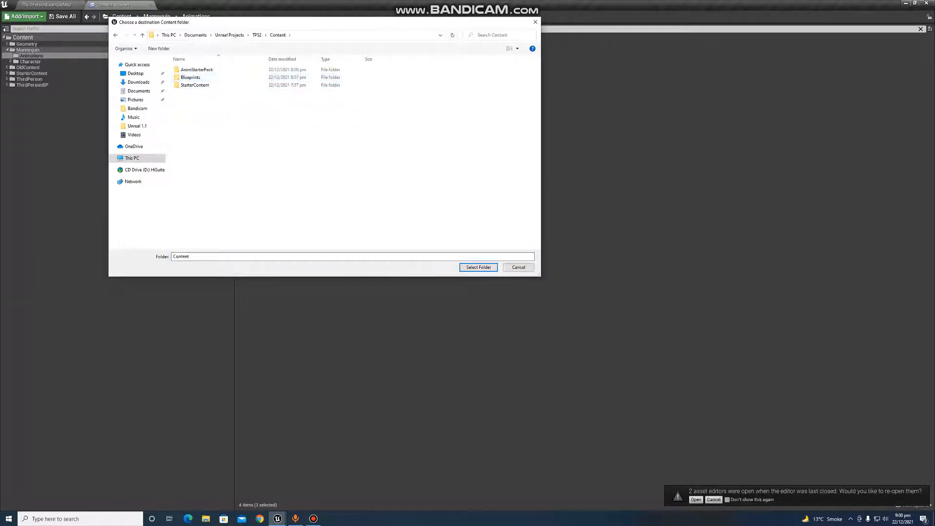
Step: Create a folder named JumpAnimation in TPS2's Content folder and migrate the jump animations into it, accepting the destination anyway
{"action": "right_click", "coordinate": [209, 110]}
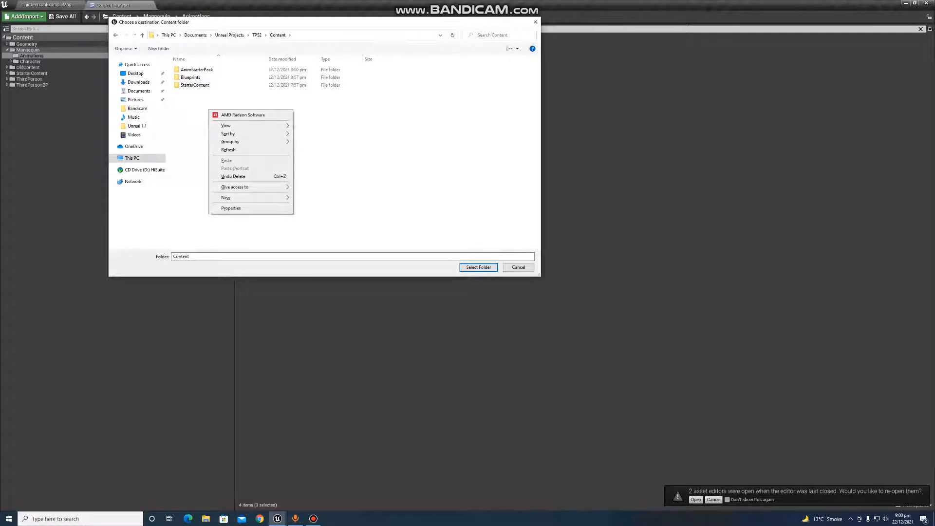
{"action": "mouse_move", "coordinate": [229, 198]}
{"action": "left_click", "coordinate": [309, 198]}
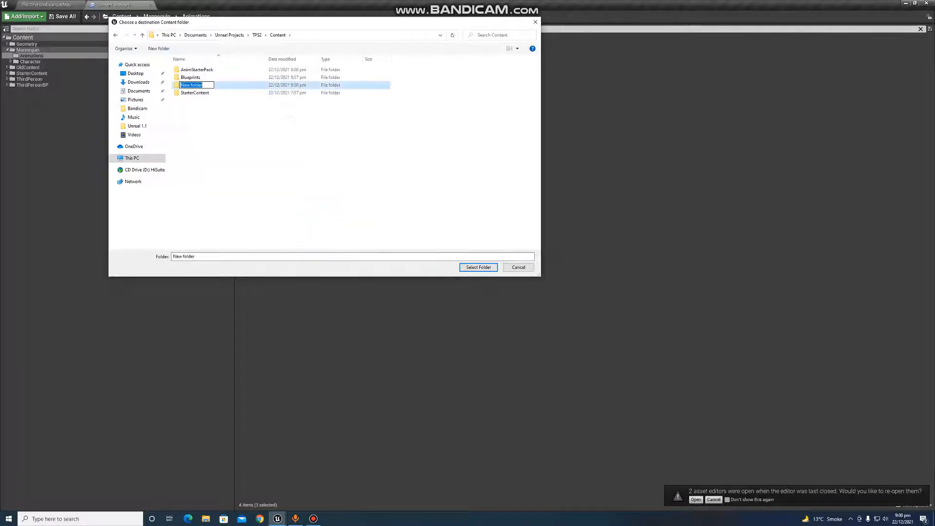
{"action": "key", "text": "BackSpace"}
{"action": "type", "text": "JUm"}
{"action": "key", "text": "BackSpace"}
{"action": "key", "text": "BackSpace"}
{"action": "type", "text": "umpAnimation"}
{"action": "key", "text": "Return"}
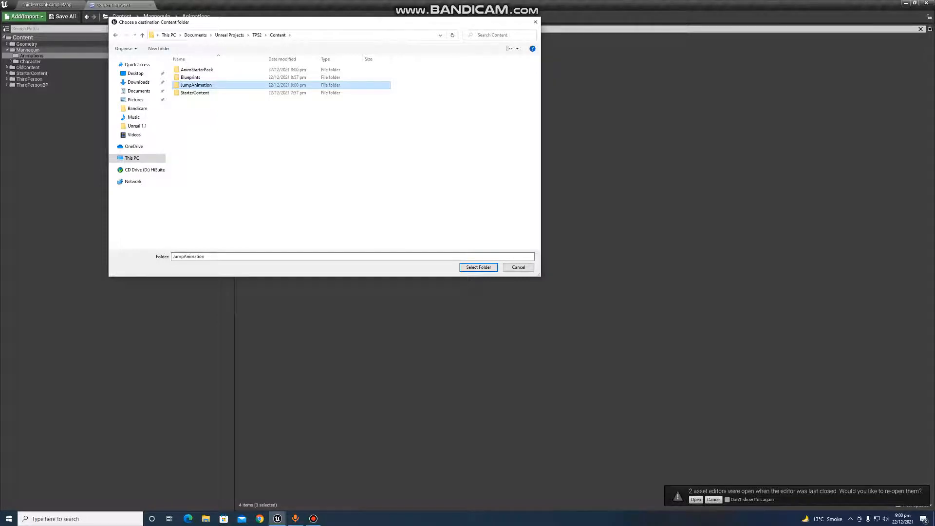
{"action": "key", "text": "Return"}
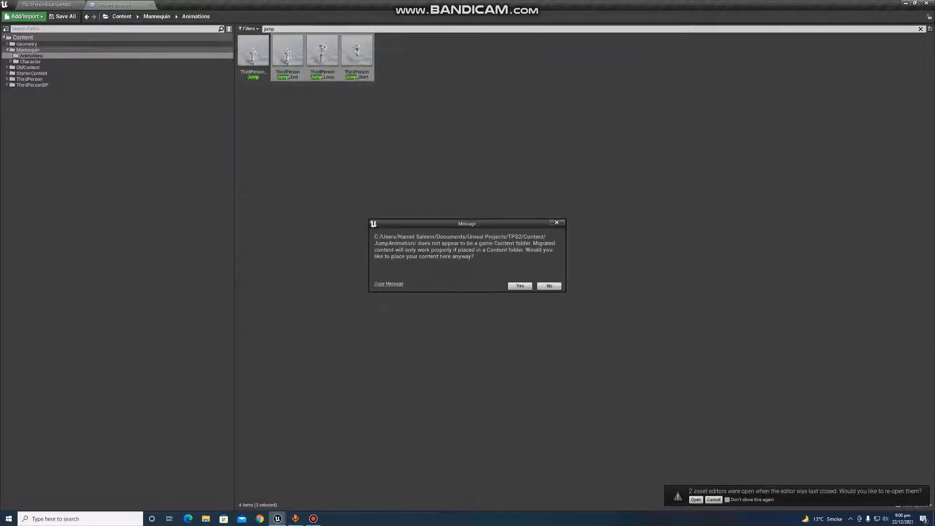
{"action": "key", "text": "Return"}
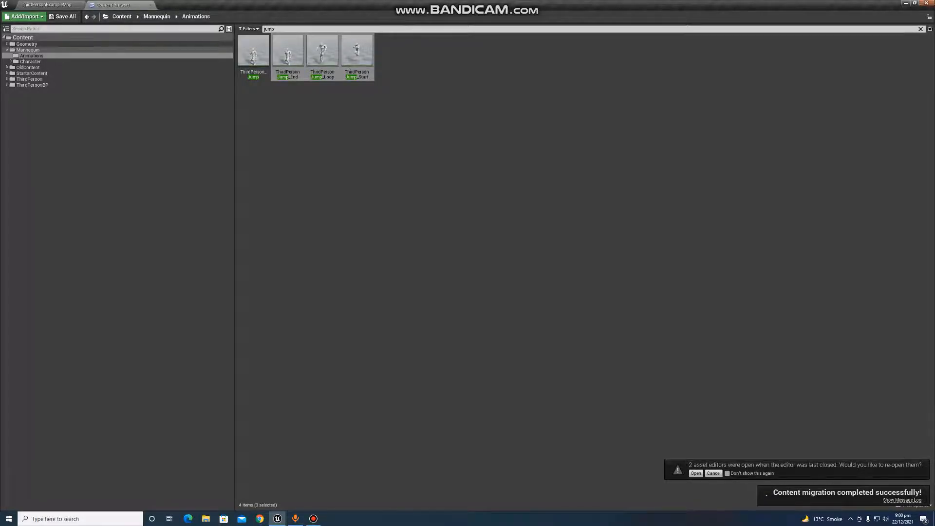
Step: Close the MyProject editor, switch to the TPS2 project and open the JumpAnimation > Mannequin > Animations content folder
{"action": "left_click", "coordinate": [926, 3]}
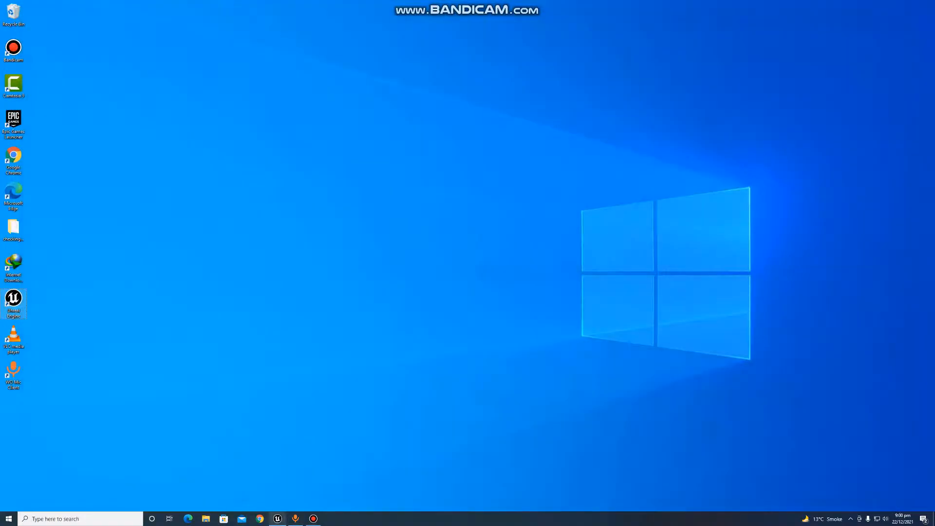
{"action": "left_click", "coordinate": [277, 482]}
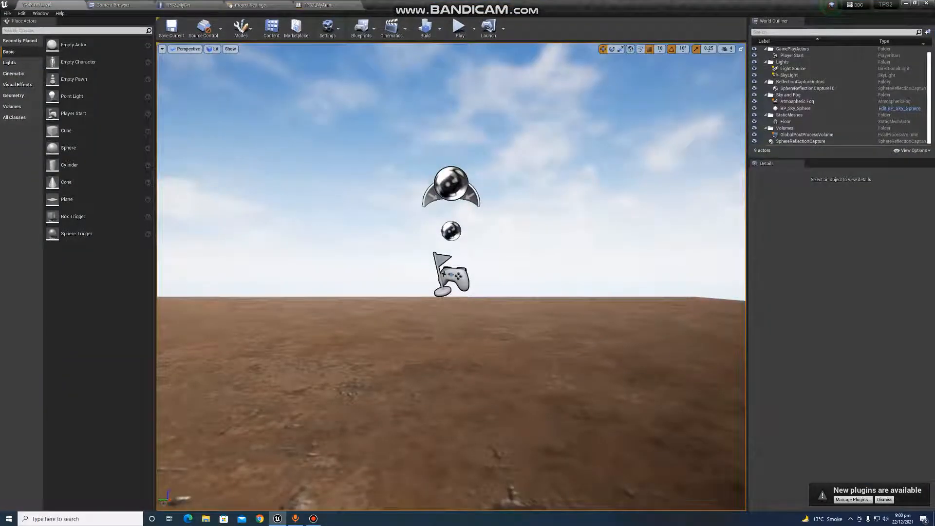
{"action": "left_click", "coordinate": [113, 5]}
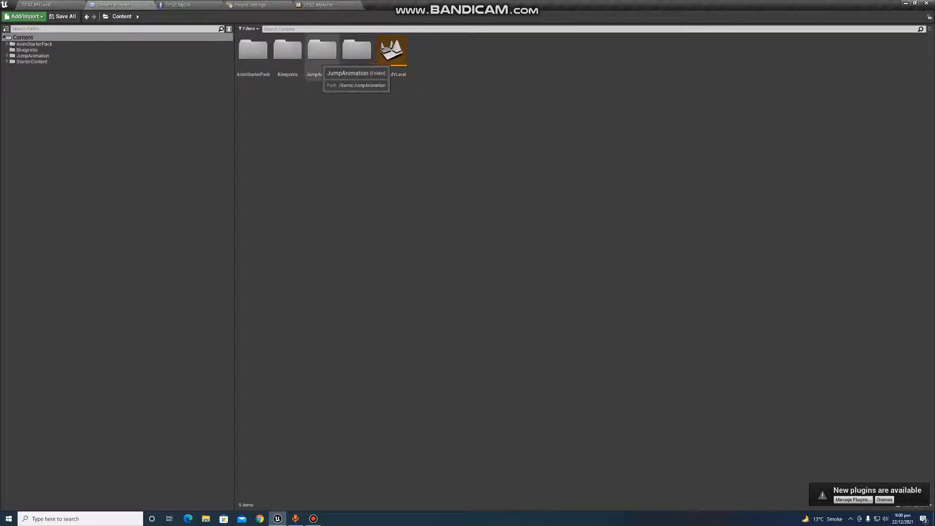
{"action": "double_click", "coordinate": [322, 52]}
{"action": "double_click", "coordinate": [252, 50]}
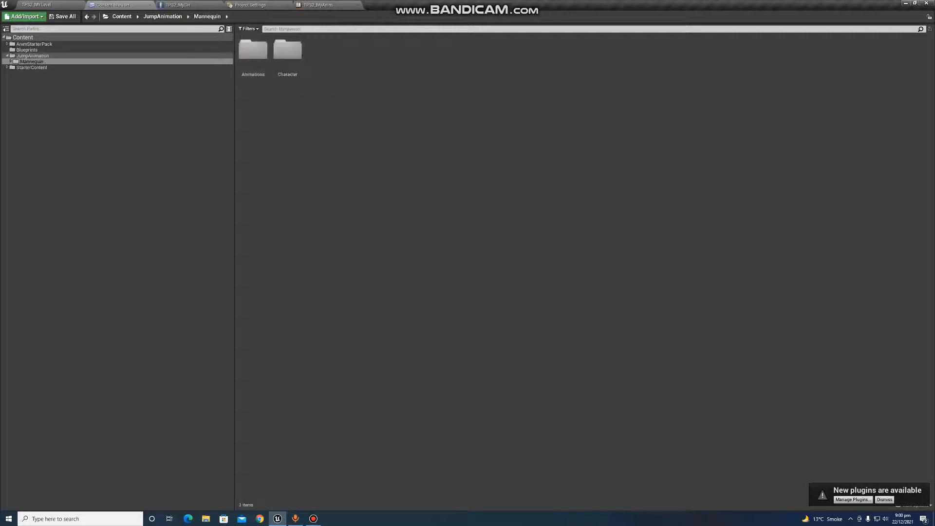
{"action": "double_click", "coordinate": [252, 49]}
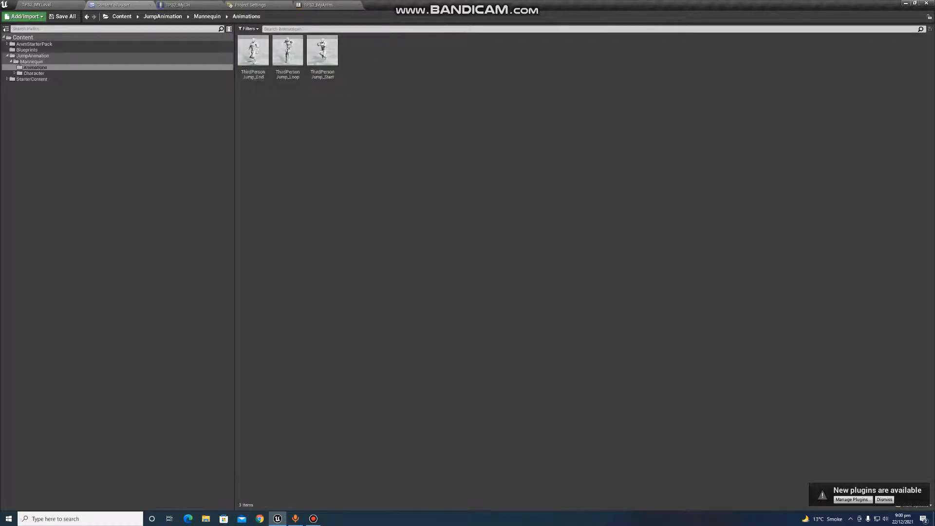
Step: Open ThirdPersonJump_End, retarget it to the AnimStarterPack UE4_Mannequin_Skeleton, and close its animation editor
{"action": "double_click", "coordinate": [252, 49]}
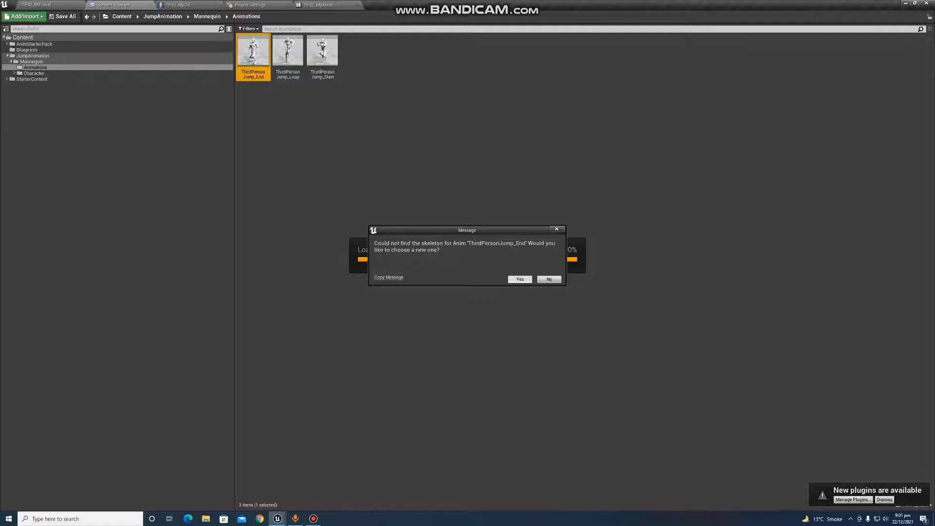
{"action": "left_click", "coordinate": [519, 279]}
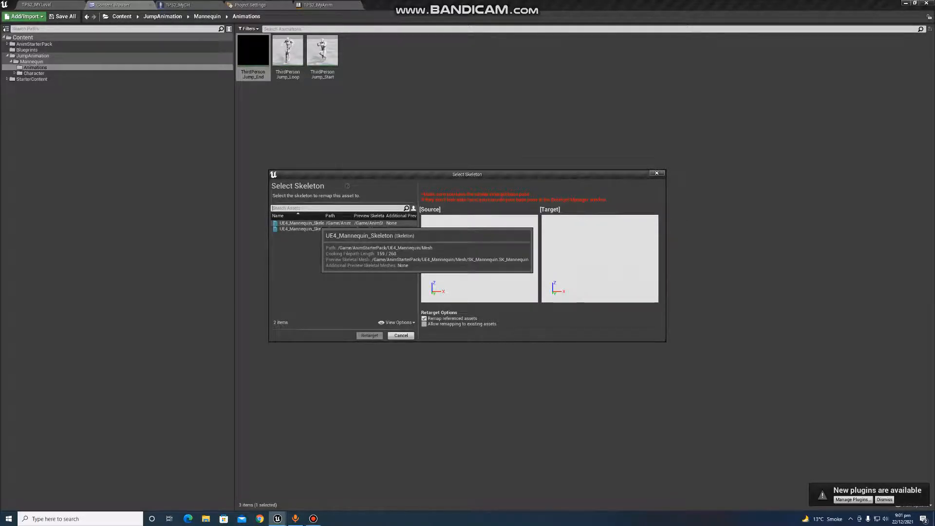
{"action": "left_click", "coordinate": [312, 223]}
{"action": "left_click", "coordinate": [369, 336]}
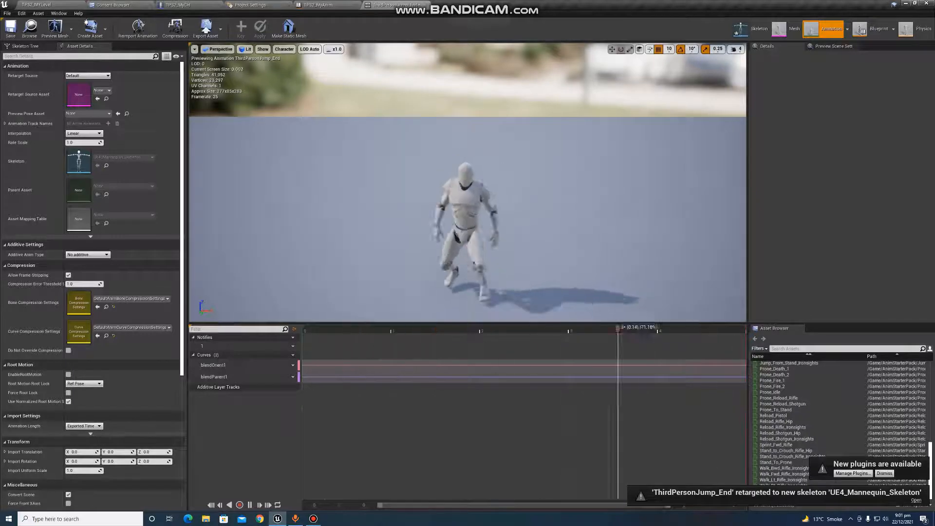
{"action": "left_click", "coordinate": [426, 5]}
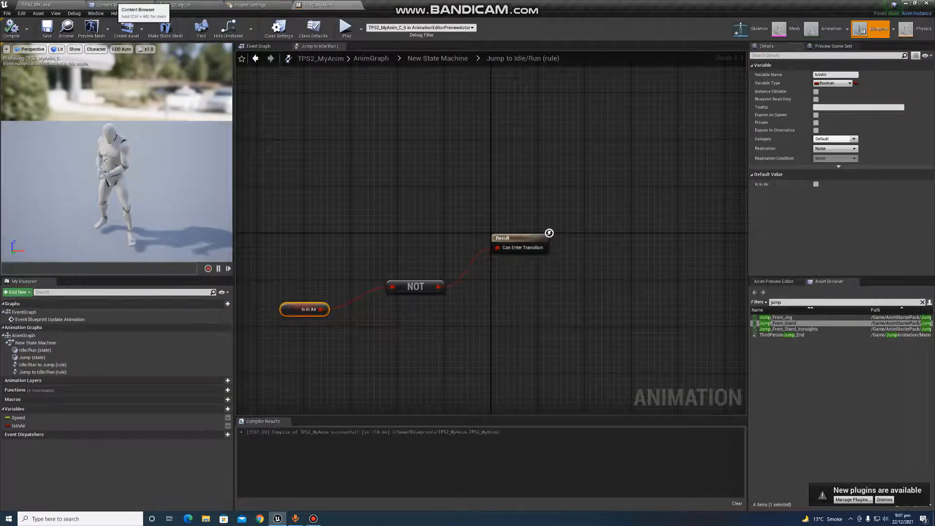
Step: Open ThirdPersonJump_Loop from the migrated animations, retarget it to the AnimStarterPack UE4_Mannequin_Skeleton, and close its animation editor
{"action": "left_click", "coordinate": [111, 5]}
{"action": "double_click", "coordinate": [288, 51]}
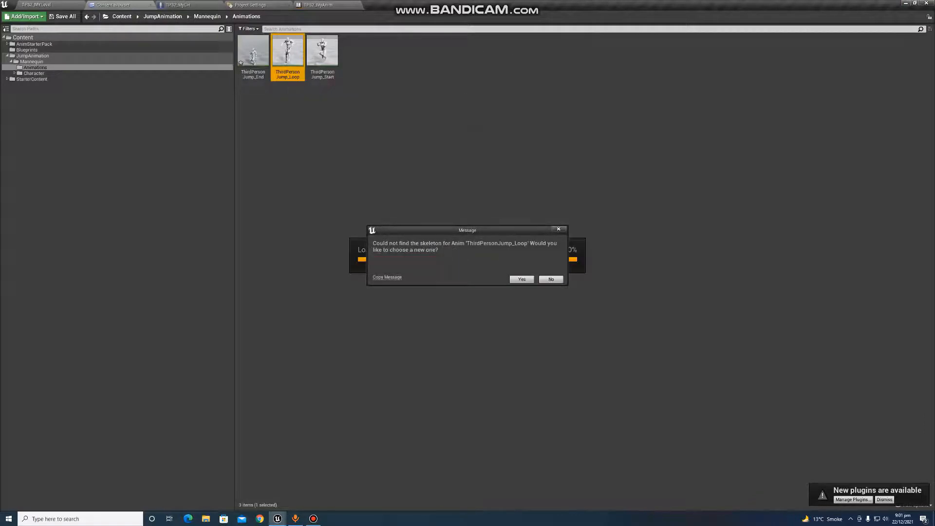
{"action": "left_click", "coordinate": [522, 279]}
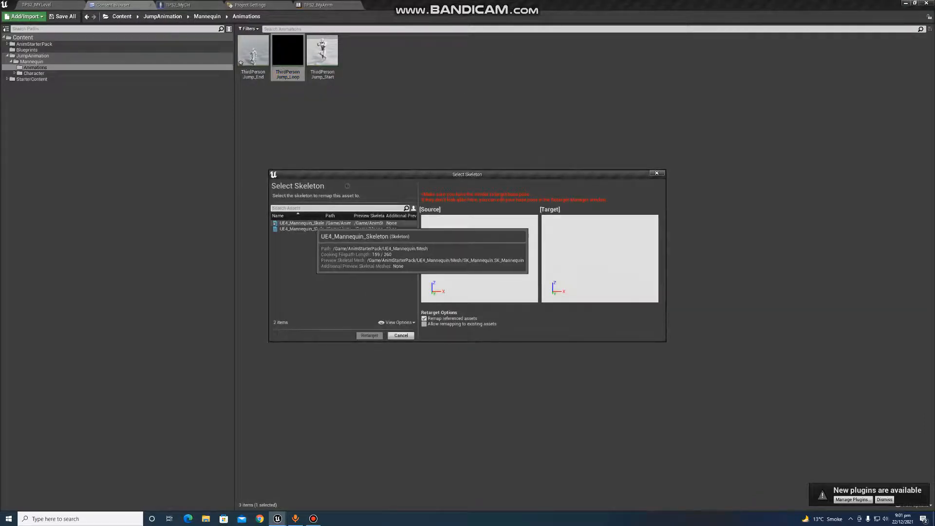
{"action": "left_click", "coordinate": [311, 223]}
{"action": "left_click", "coordinate": [369, 336]}
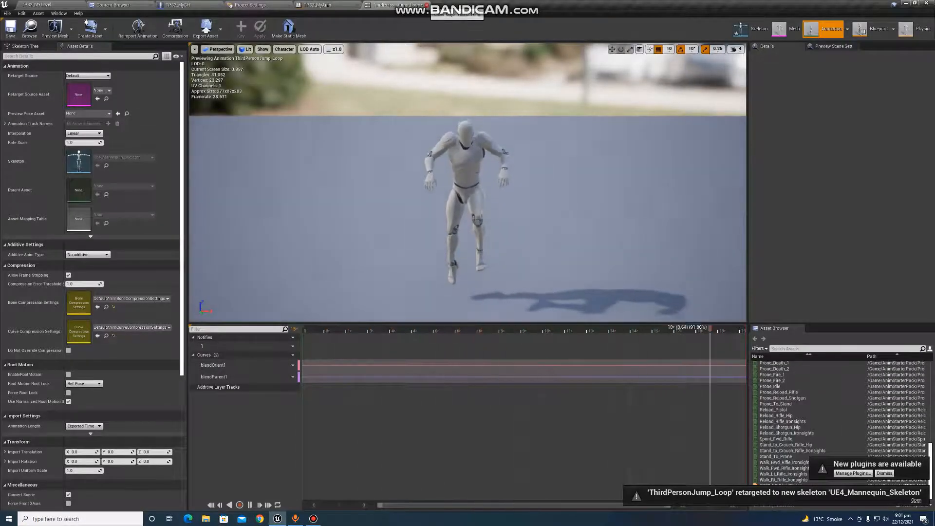
{"action": "left_click", "coordinate": [423, 5]}
Step: Open ThirdPersonJump_Start, retarget it to the AnimStarterPack UE4_Mannequin_Skeleton, and go back to the TPS2_MyAnim blueprint
{"action": "left_click", "coordinate": [38, 5]}
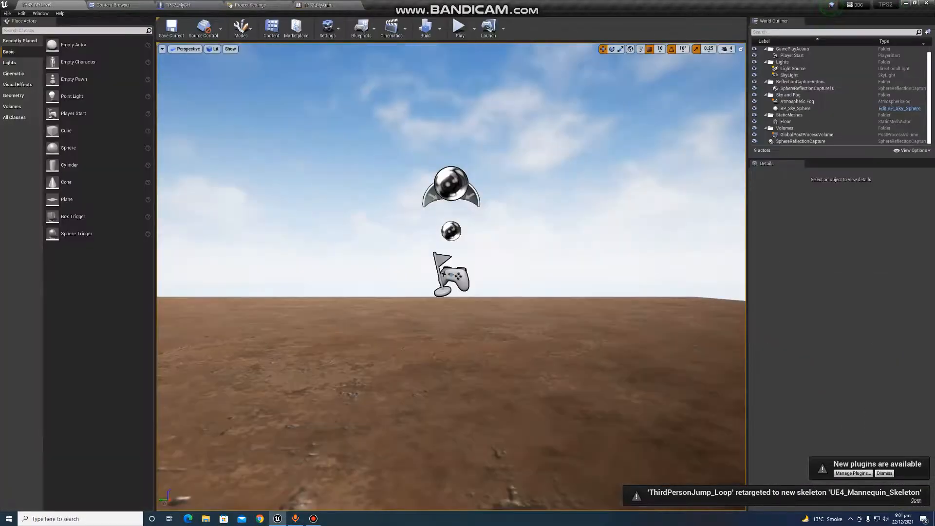
{"action": "left_click", "coordinate": [117, 5]}
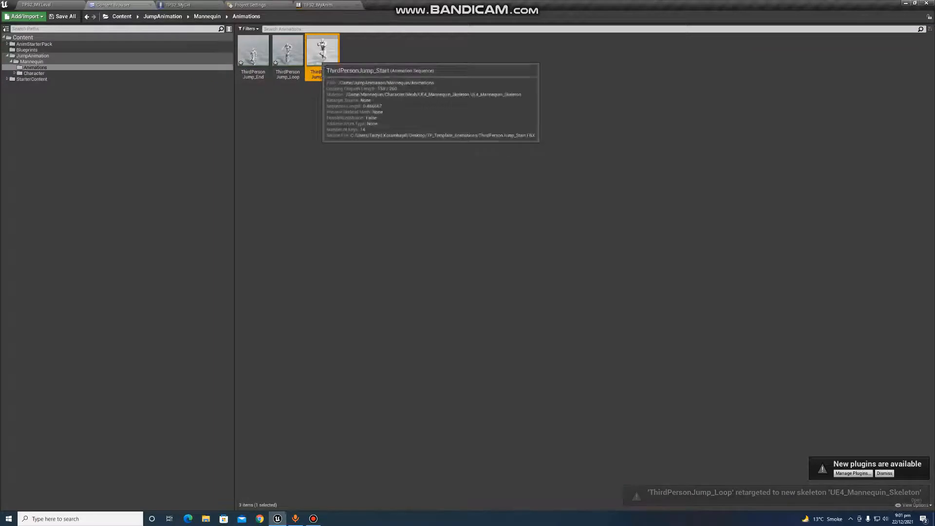
{"action": "double_click", "coordinate": [322, 51]}
{"action": "left_click", "coordinate": [521, 279]}
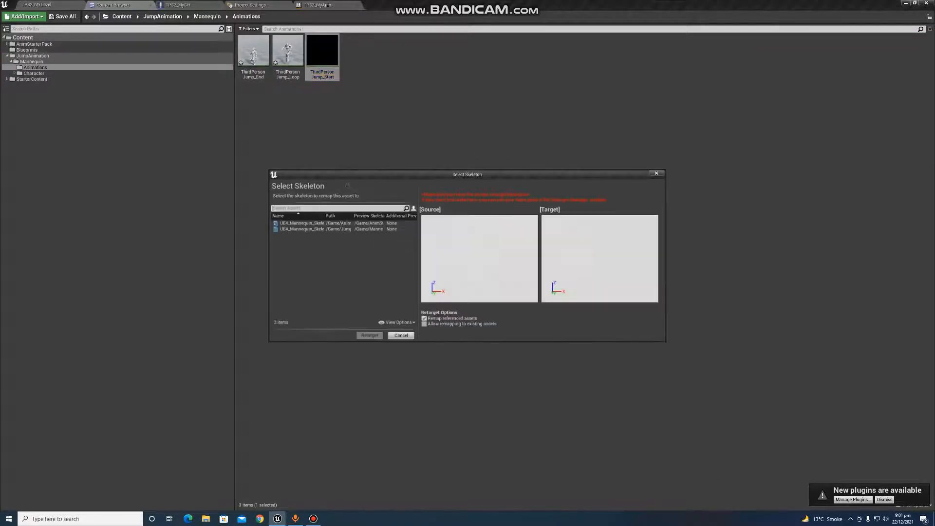
{"action": "left_click", "coordinate": [311, 223]}
{"action": "left_click", "coordinate": [369, 335]}
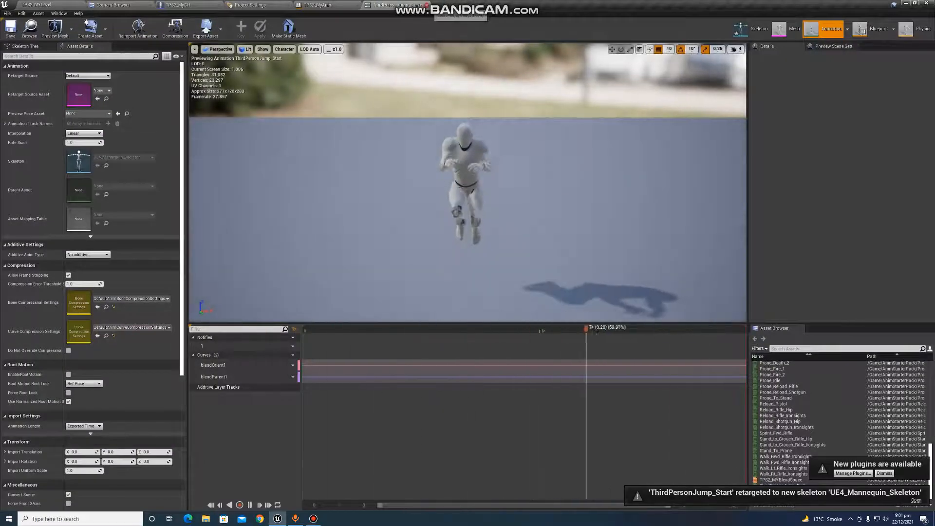
{"action": "left_click", "coordinate": [318, 5]}
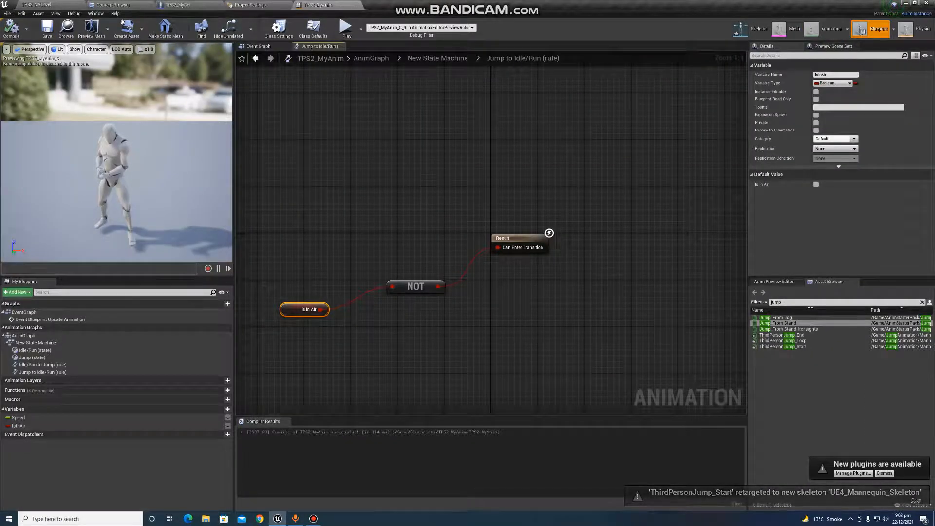
Step: Return from the migrated Animations folder to the project's root Content folder
{"action": "left_click", "coordinate": [112, 3]}
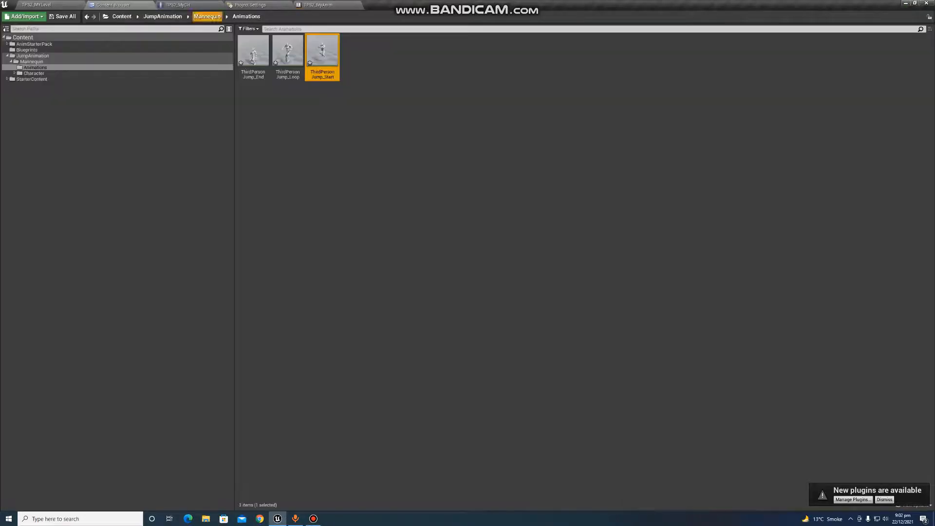
{"action": "left_click", "coordinate": [207, 17]}
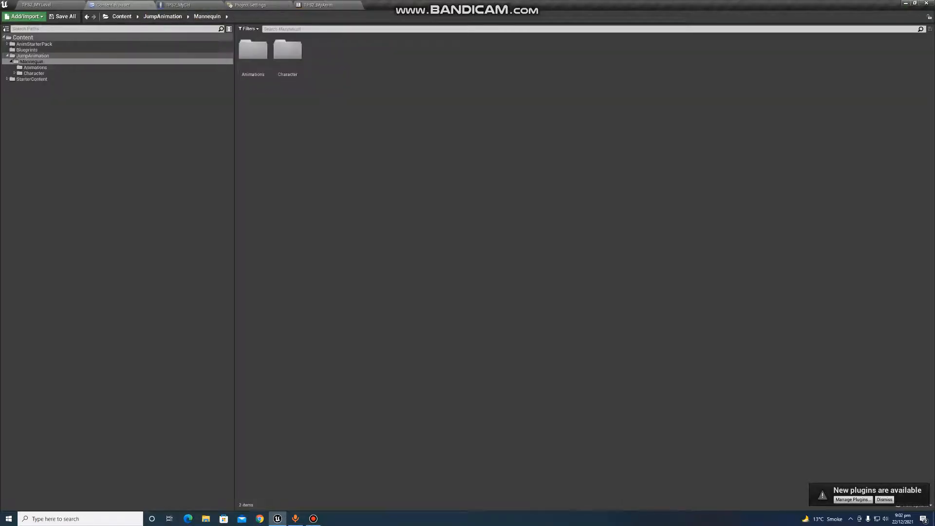
{"action": "left_click", "coordinate": [162, 16]}
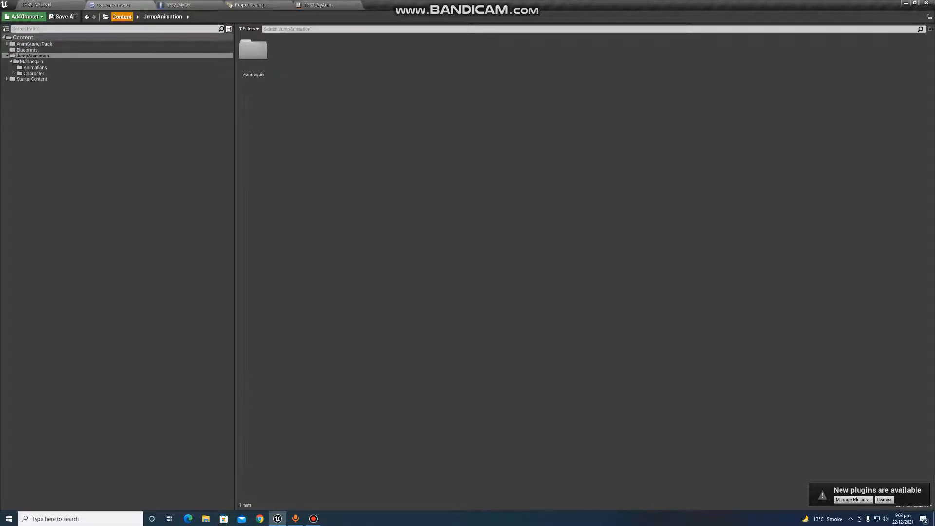
{"action": "left_click", "coordinate": [122, 17]}
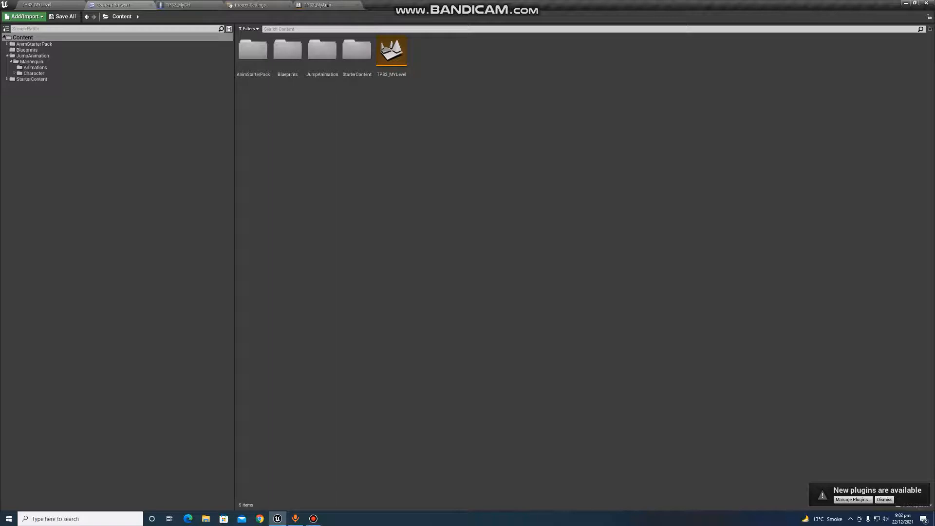
Step: Open the TPS2_MyAnim blueprint's New State Machine and delete the transition from Jump to Idle/Run
{"action": "double_click", "coordinate": [287, 51]}
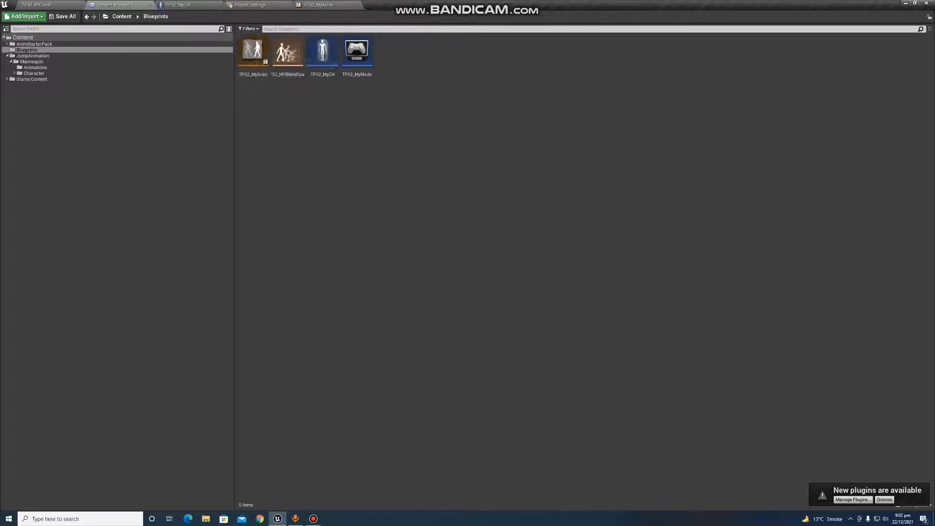
{"action": "double_click", "coordinate": [252, 53]}
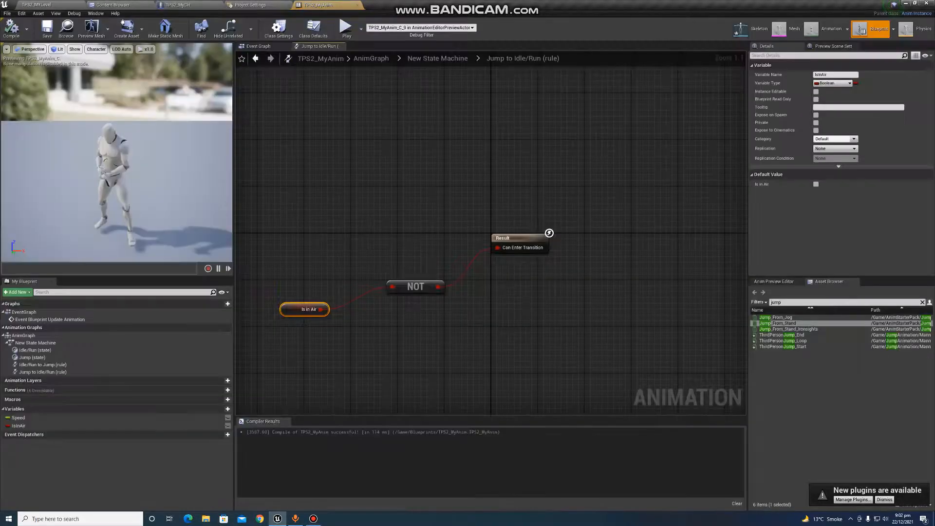
{"action": "left_click", "coordinate": [371, 59]}
{"action": "right_click_drag", "start_coordinate": [336, 254], "coordinate": [334, 299]}
{"action": "double_click", "coordinate": [392, 221]}
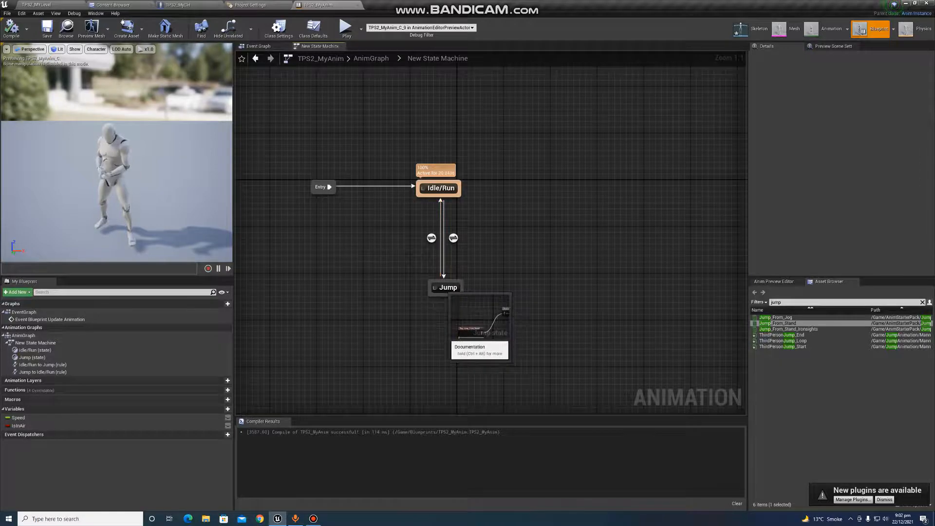
{"action": "left_click", "coordinate": [431, 238]}
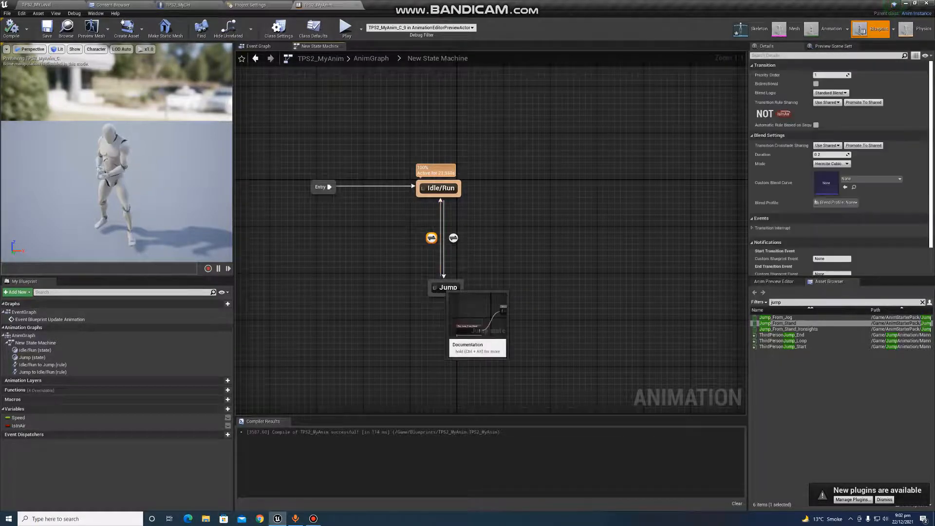
{"action": "key", "text": "Delete"}
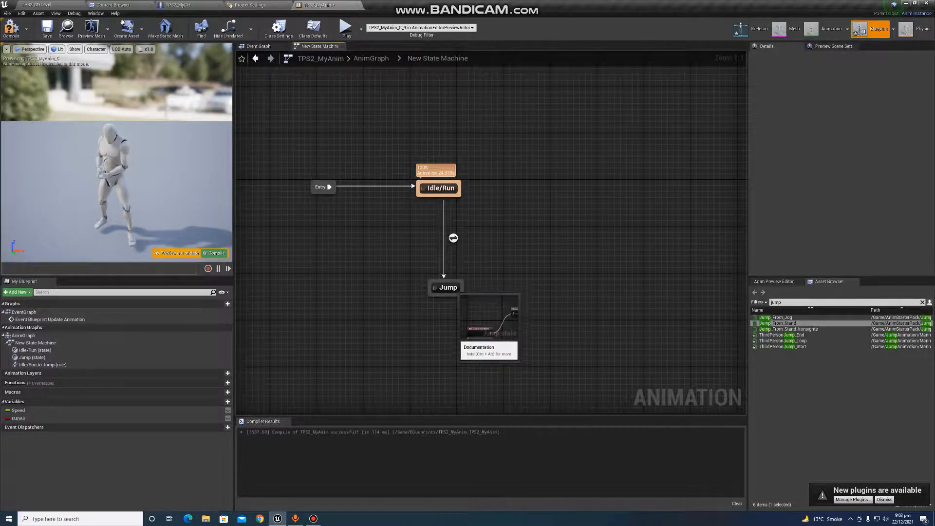
Step: Move the Jump state up and to the right of Idle/Run and rename it JumpStart
{"action": "left_click_drag", "start_coordinate": [446, 288], "coordinate": [567, 107]}
{"action": "right_click", "coordinate": [567, 107]}
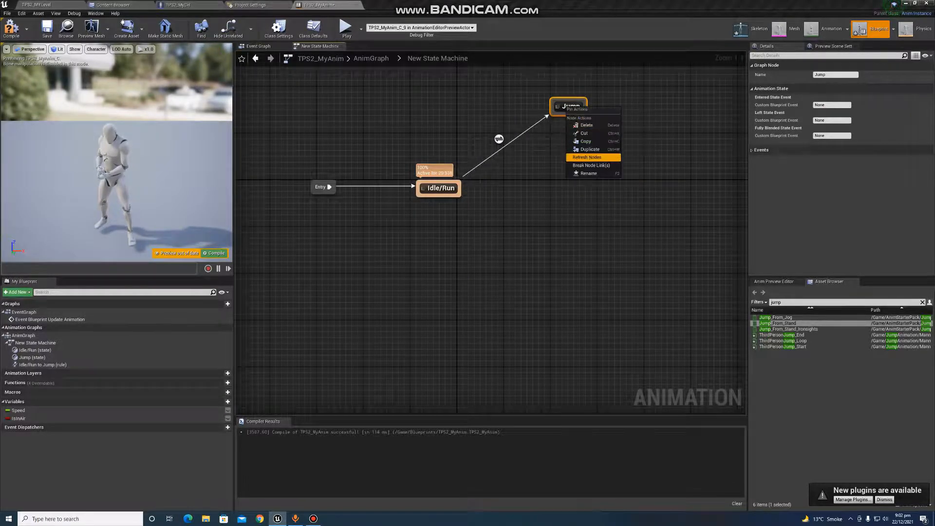
{"action": "left_click", "coordinate": [588, 173]}
{"action": "key", "text": "BackSpace"}
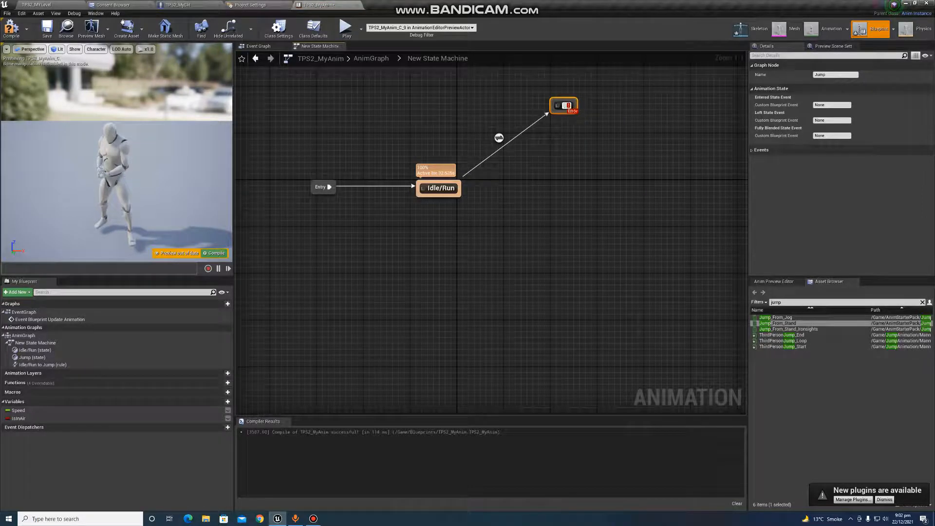
{"action": "type", "text": "Jump"}
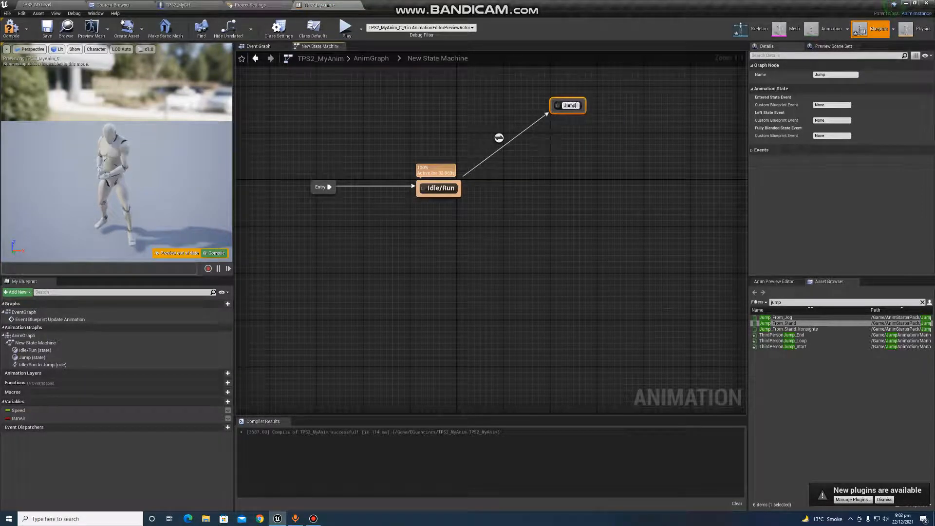
{"action": "type", "text": "Satrt"}
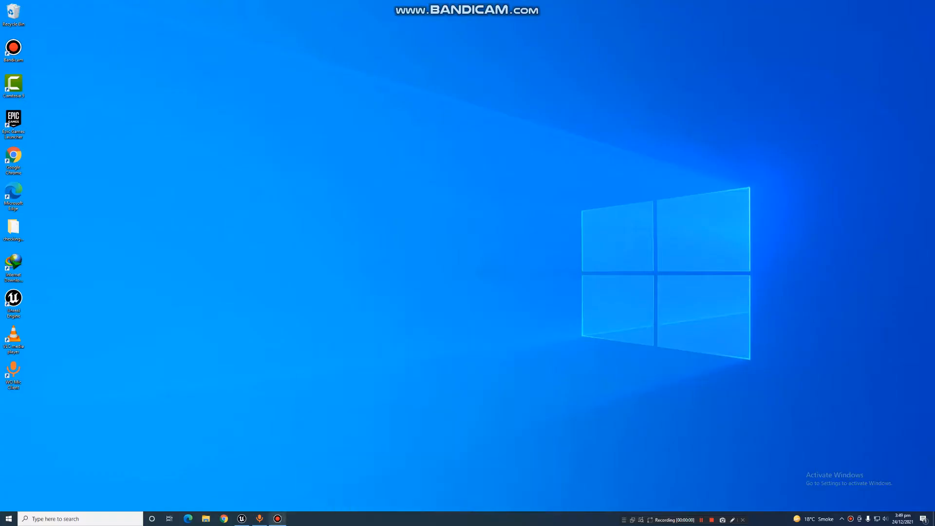
Step: In the JumpStart state, place the ThirdPersonJump_Start animation, connect it to the Output Animation Pose, and compile the blueprint
{"action": "left_click", "coordinate": [242, 518]}
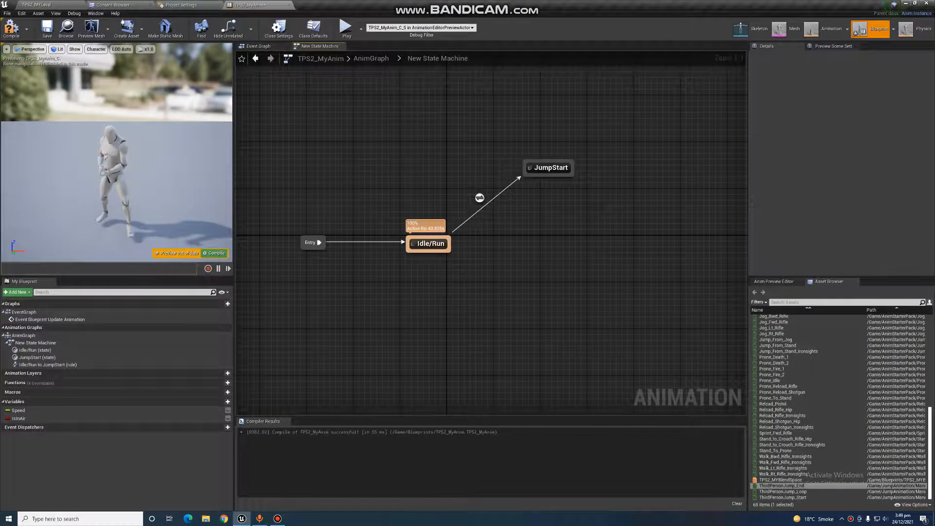
{"action": "double_click", "coordinate": [551, 167]}
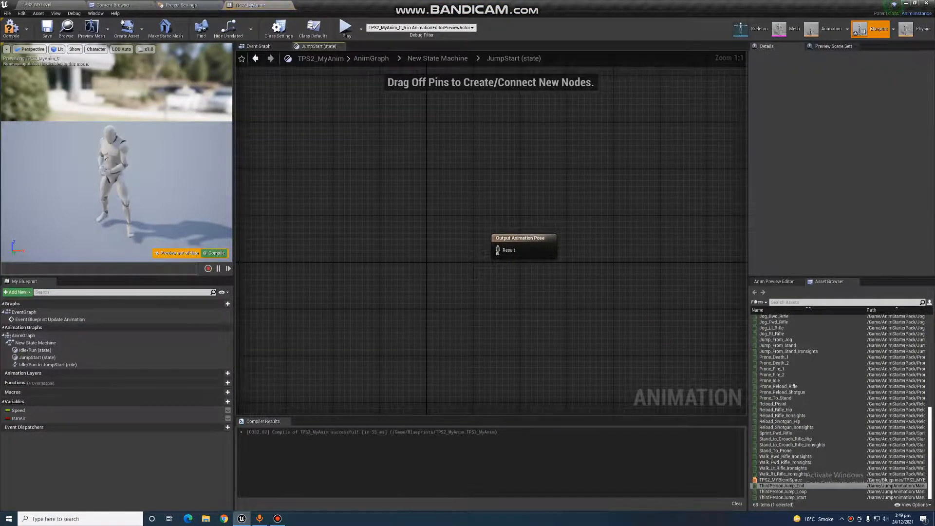
{"action": "left_click_drag", "start_coordinate": [516, 239], "coordinate": [550, 213]}
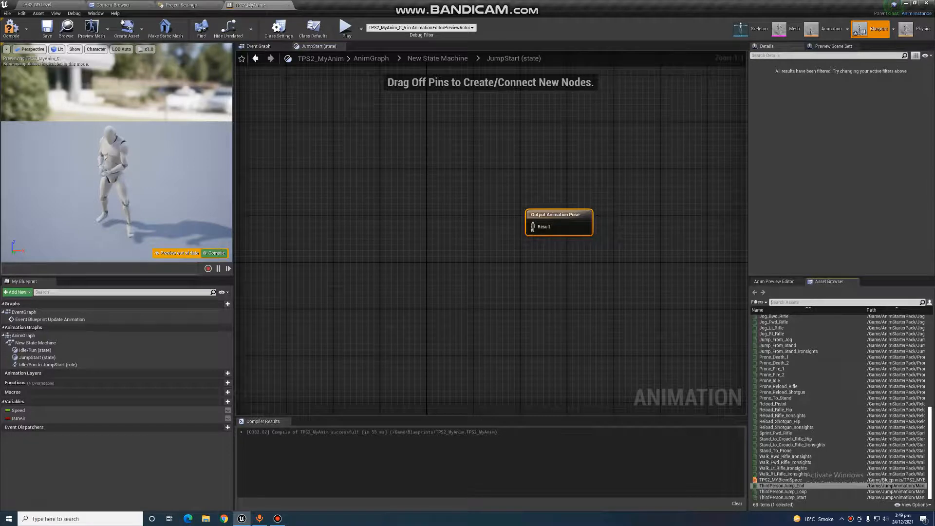
{"action": "type", "text": "m"}
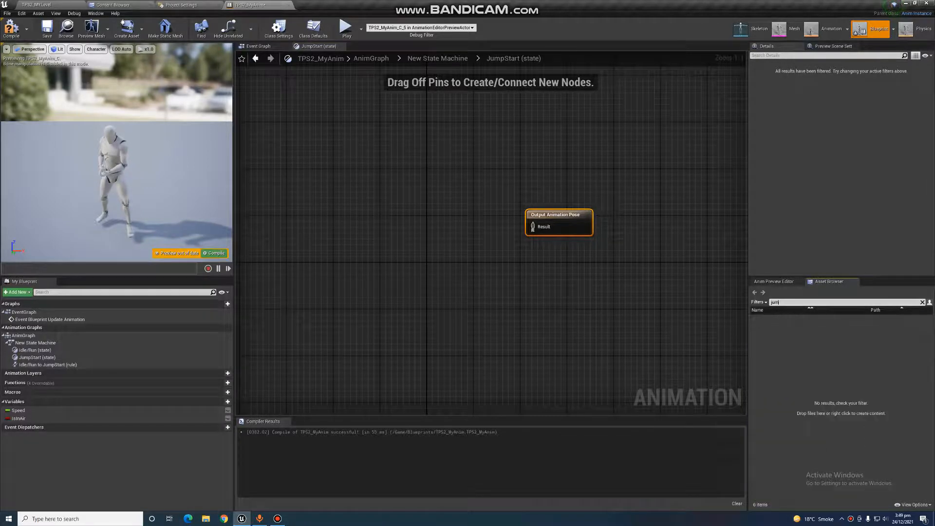
{"action": "type", "text": "op"}
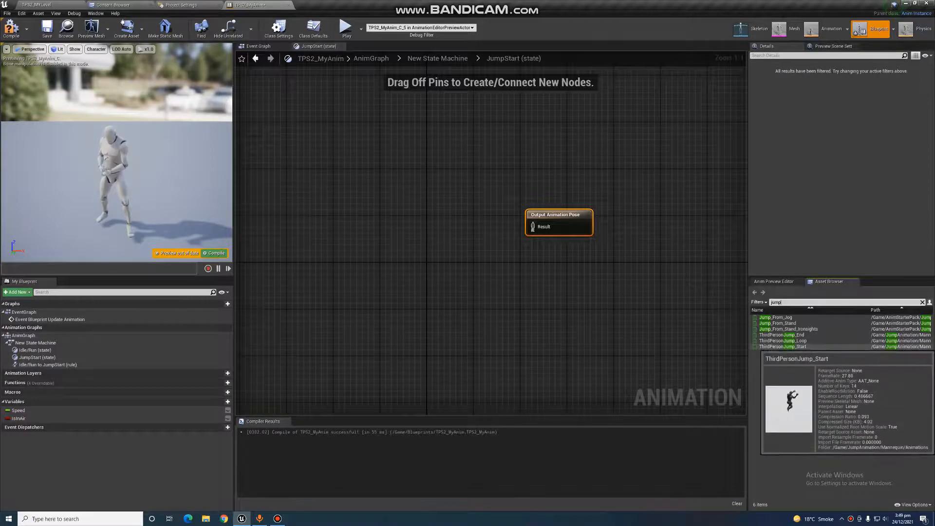
{"action": "left_click", "coordinate": [791, 347]}
{"action": "left_click_drag", "start_coordinate": [791, 346], "coordinate": [339, 251]}
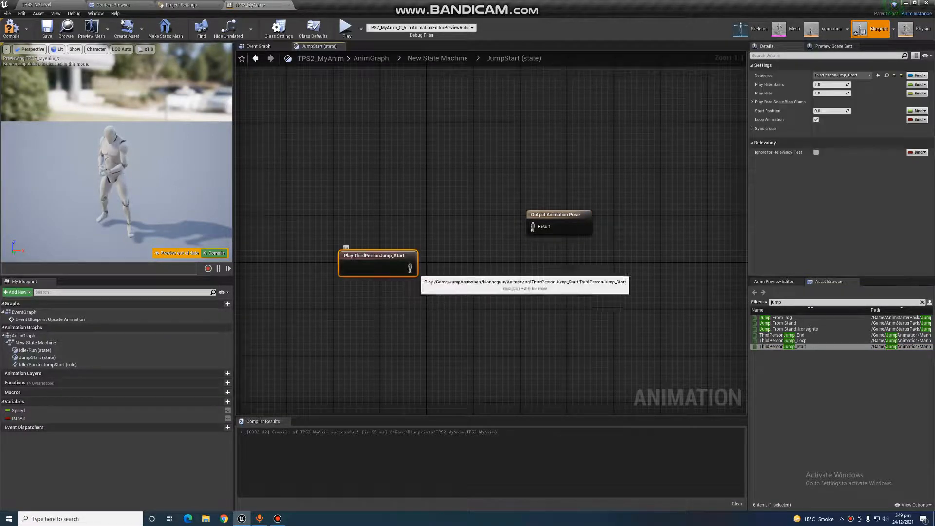
{"action": "left_click_drag", "start_coordinate": [409, 267], "coordinate": [534, 227]}
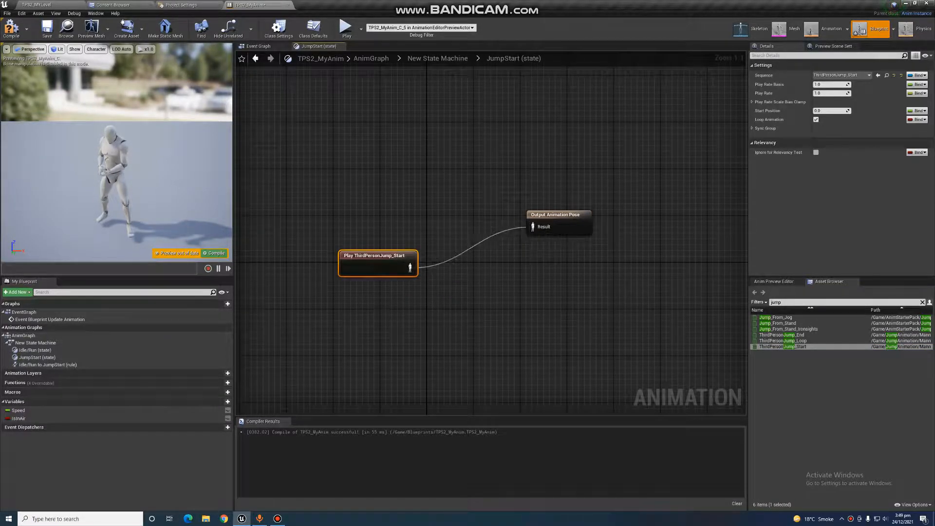
{"action": "left_click", "coordinate": [12, 27]}
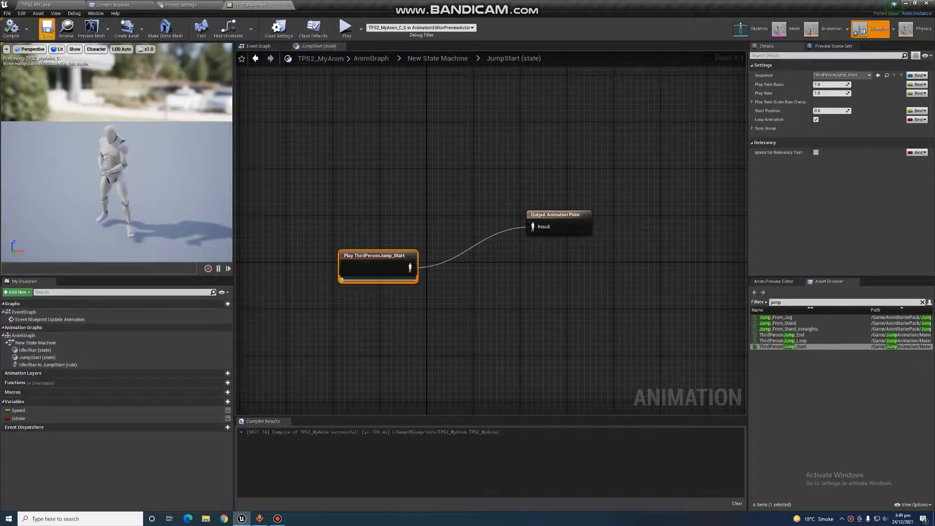
Step: In New State Machine, create a state named JumpLoop with a transition from JumpStart and align it level with Idle/Run
{"action": "left_click", "coordinate": [411, 58]}
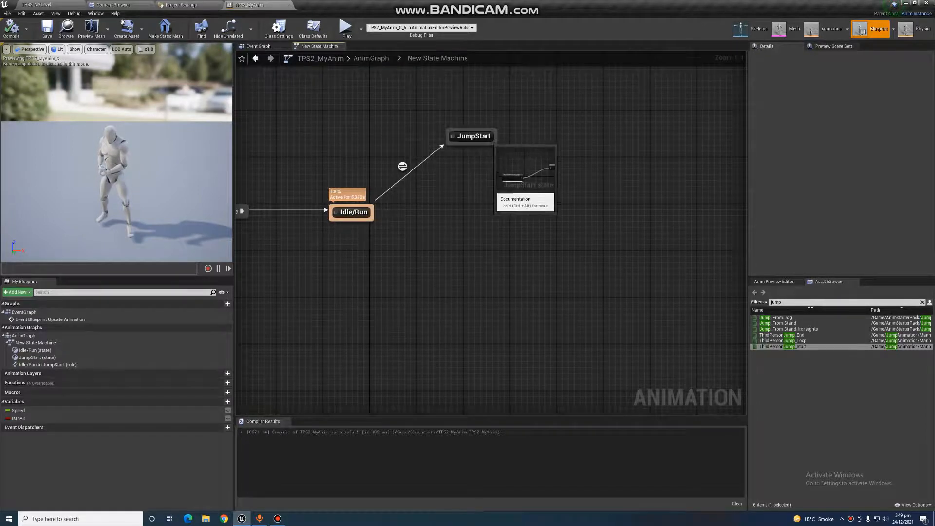
{"action": "left_click_drag", "start_coordinate": [497, 143], "coordinate": [563, 211]}
{"action": "left_click", "coordinate": [580, 232]}
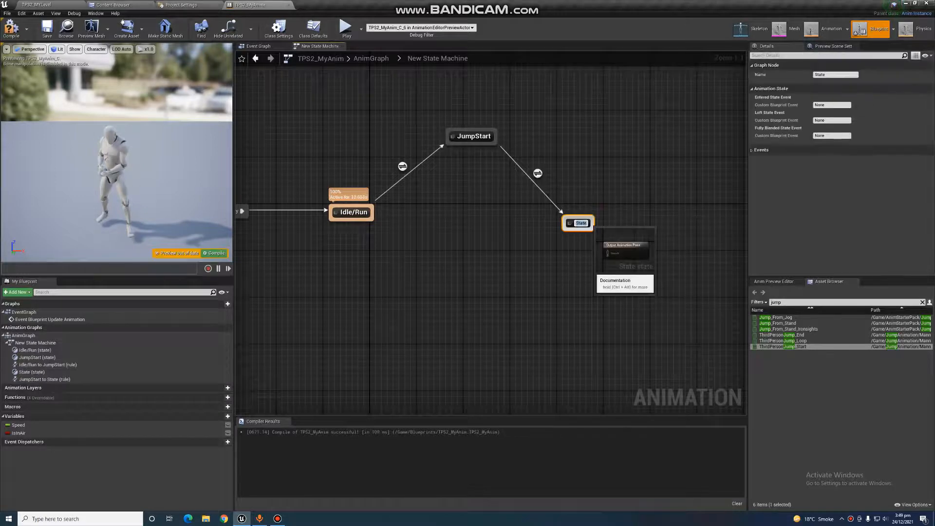
{"action": "key", "text": "BackSpace"}
{"action": "type", "text": "JumpLoop"}
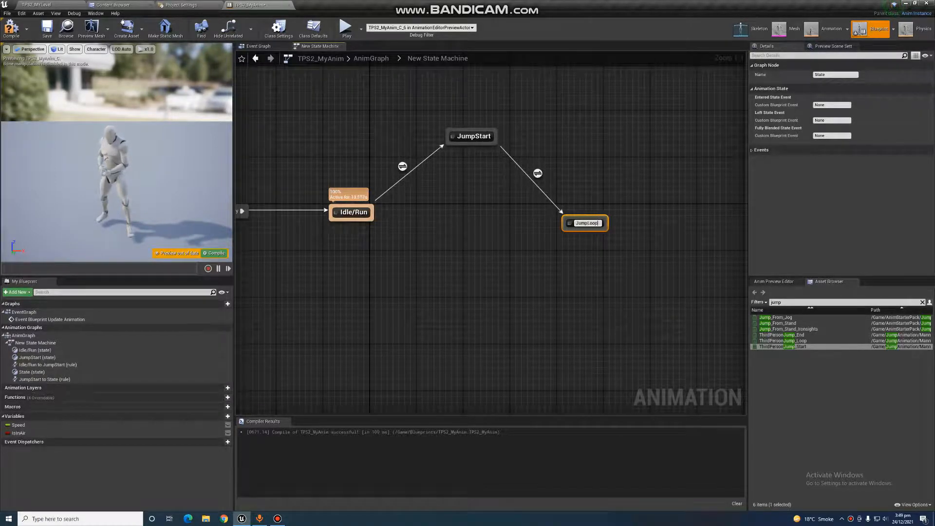
{"action": "key", "text": "Return"}
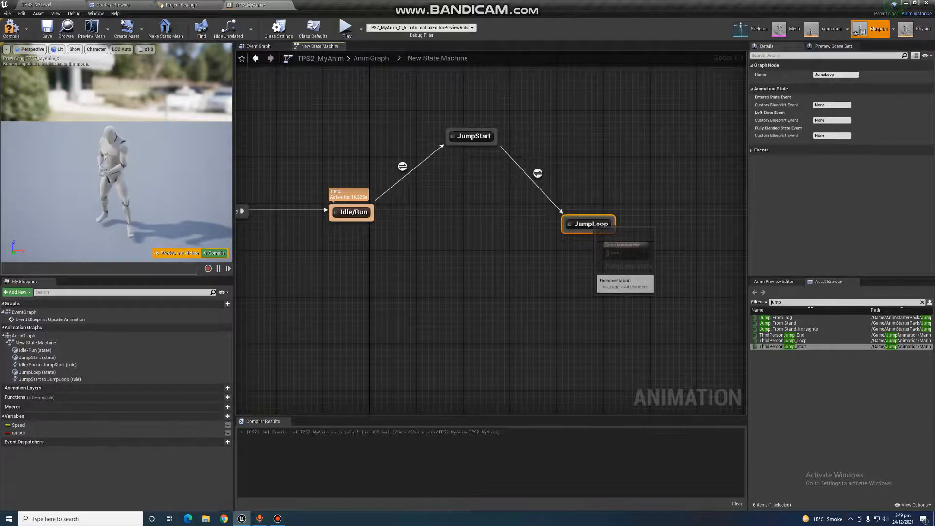
{"action": "left_click_drag", "start_coordinate": [587, 221], "coordinate": [581, 210]}
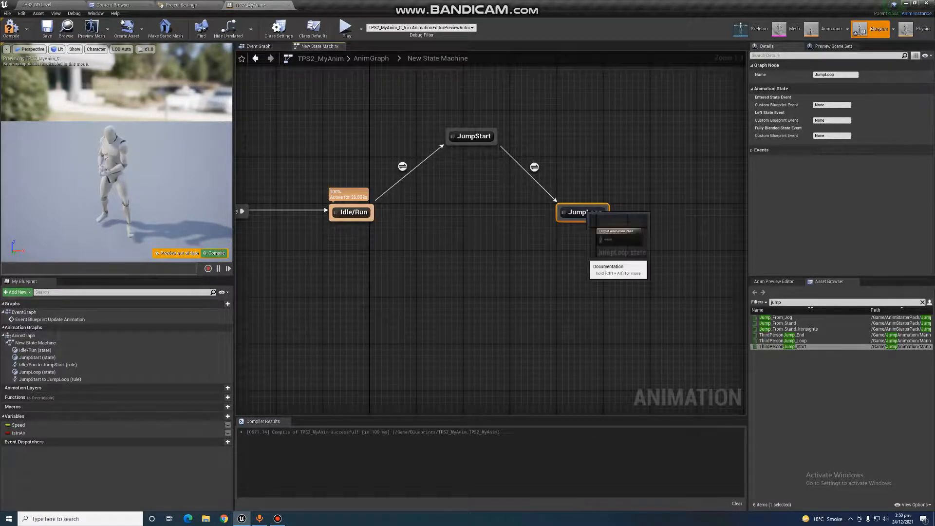
Step: In the JumpLoop state, place the ThirdPersonJump_Loop animation, connect it to the Output Animation Pose, and compile
{"action": "double_click", "coordinate": [587, 213]}
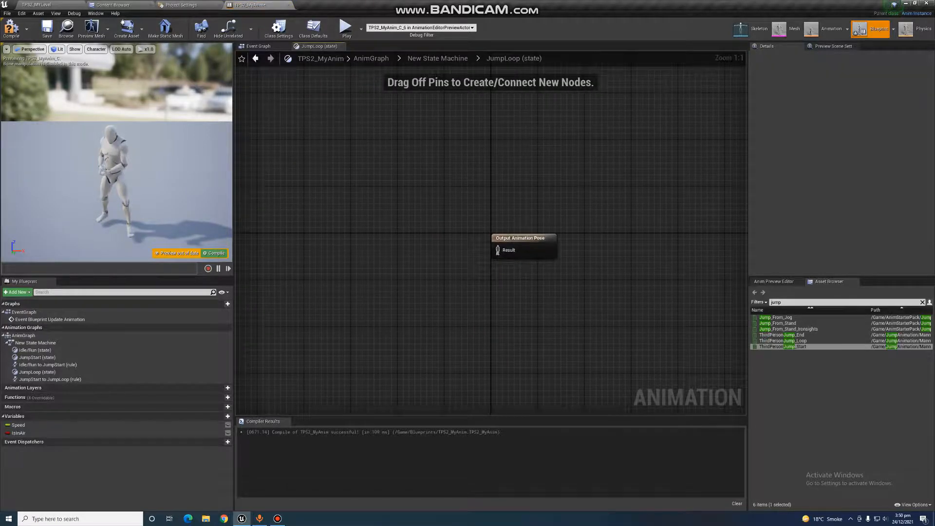
{"action": "left_click_drag", "start_coordinate": [782, 340], "coordinate": [373, 273]}
{"action": "left_click_drag", "start_coordinate": [444, 291], "coordinate": [497, 249]}
{"action": "left_click", "coordinate": [11, 29]}
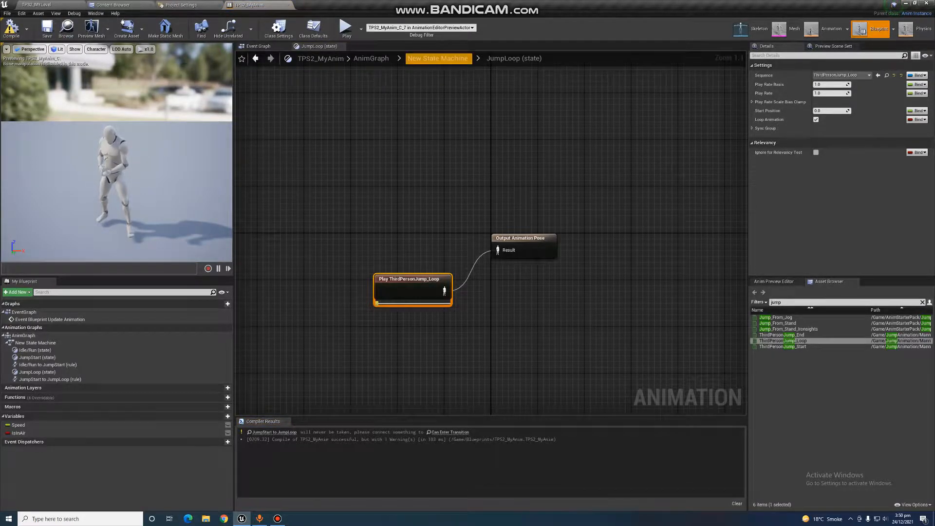
Step: Open the JumpStart to JumpLoop transition rule, shift its Result node to the right, and return to the state machine
{"action": "left_click", "coordinate": [437, 58]}
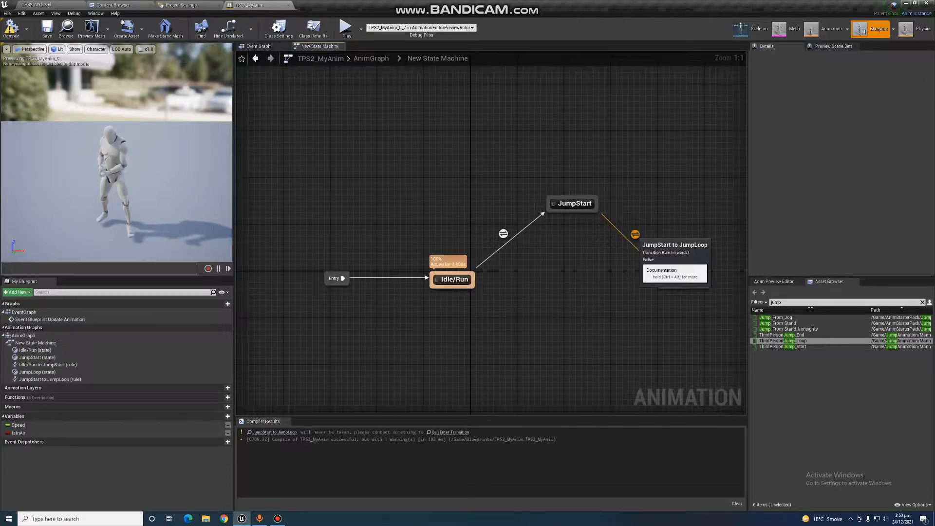
{"action": "right_click_drag", "start_coordinate": [589, 310], "coordinate": [509, 288]}
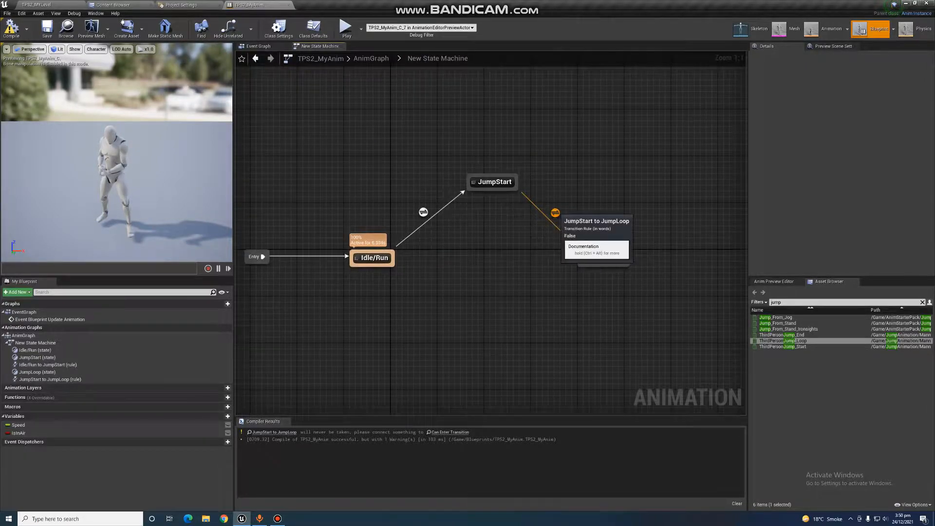
{"action": "double_click", "coordinate": [555, 213]}
{"action": "left_click_drag", "start_coordinate": [487, 174], "coordinate": [539, 174]}
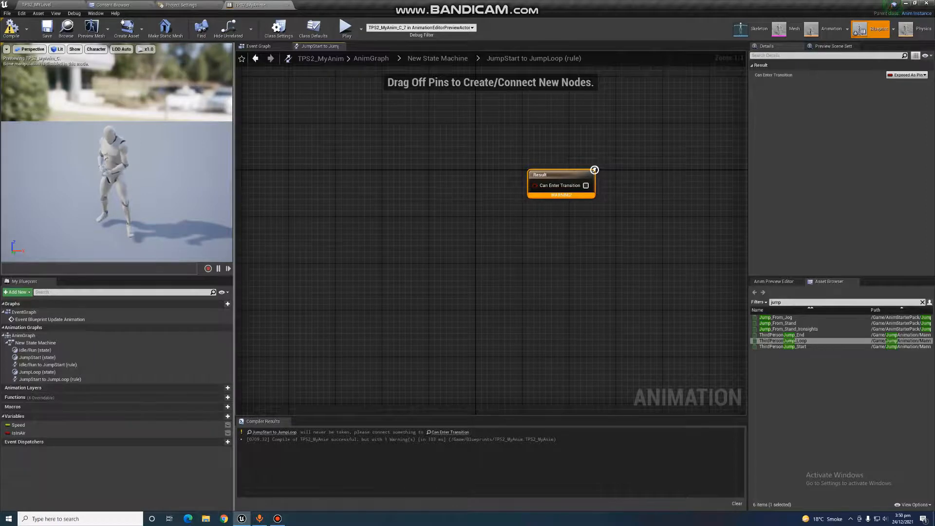
{"action": "left_click", "coordinate": [437, 58]}
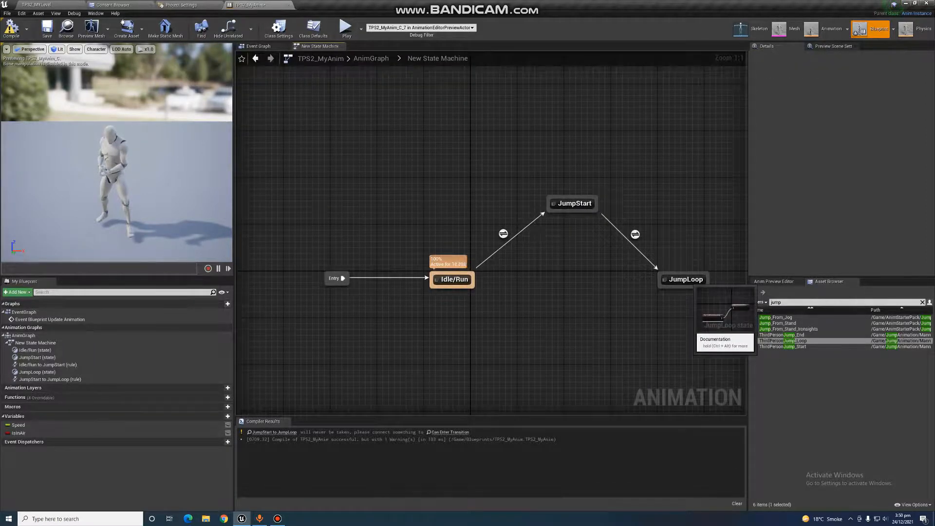
Step: In the JumpStart to JumpLoop transition rule, shift the Result node and add a Current Time (ratio) node for ThirdPersonJump_Start
{"action": "double_click", "coordinate": [635, 234]}
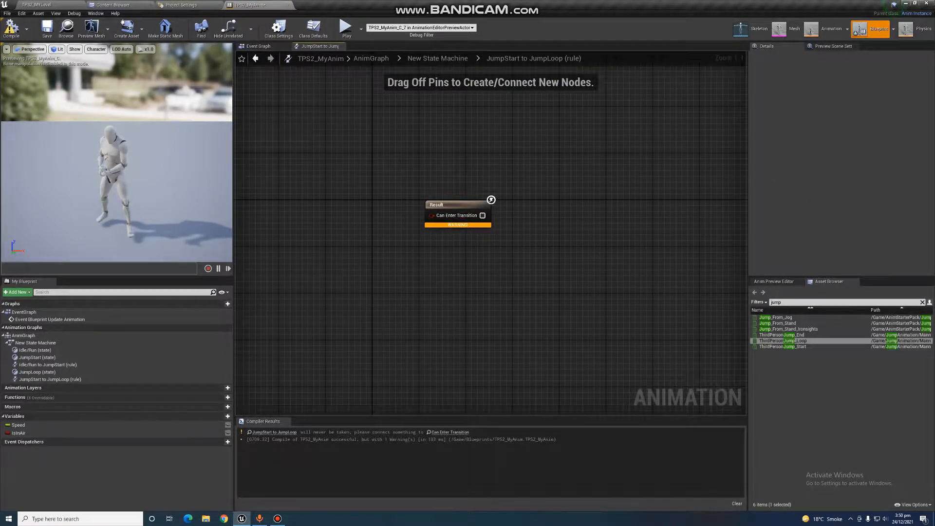
{"action": "left_click_drag", "start_coordinate": [438, 205], "coordinate": [479, 198]}
{"action": "mouse_move", "coordinate": [784, 347]}
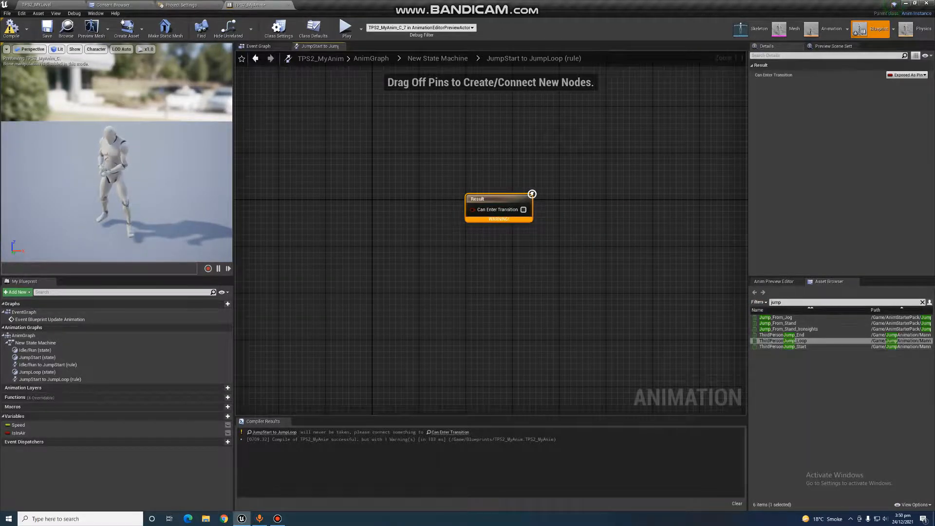
{"action": "right_click", "coordinate": [312, 236]}
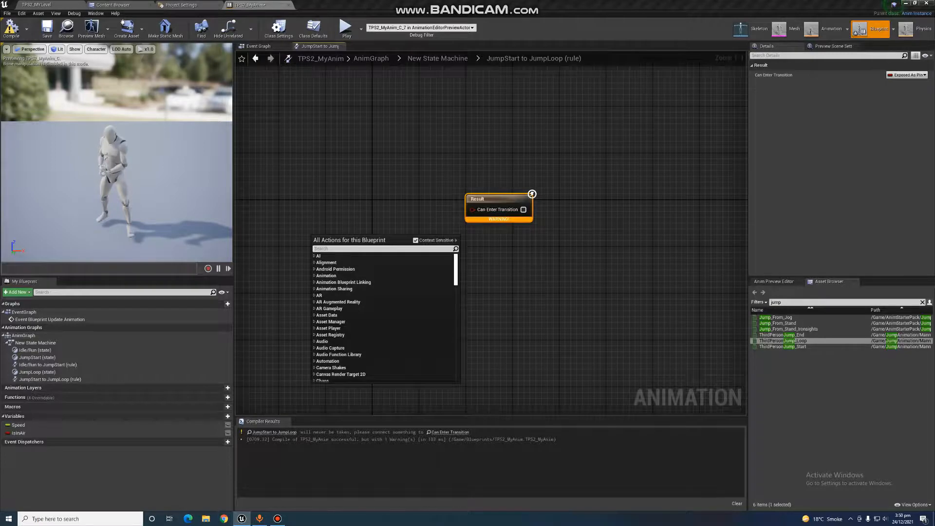
{"action": "type", "text": "time"}
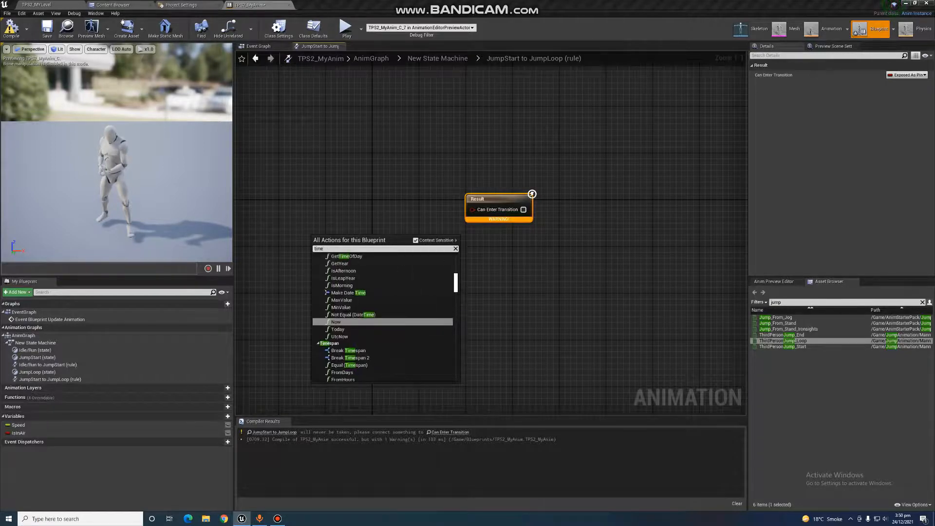
{"action": "type", "text": " ratio"}
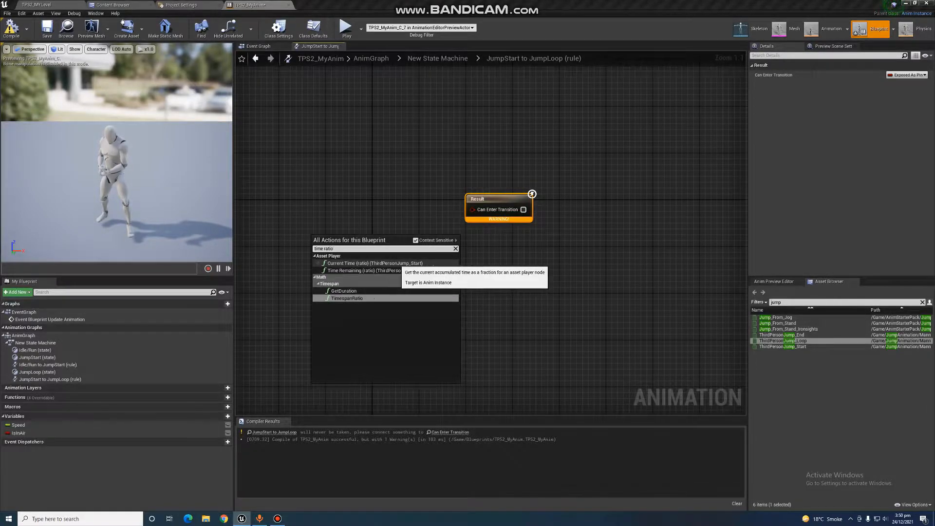
{"action": "left_click", "coordinate": [396, 263]}
{"action": "left_click_drag", "start_coordinate": [370, 244], "coordinate": [329, 261]}
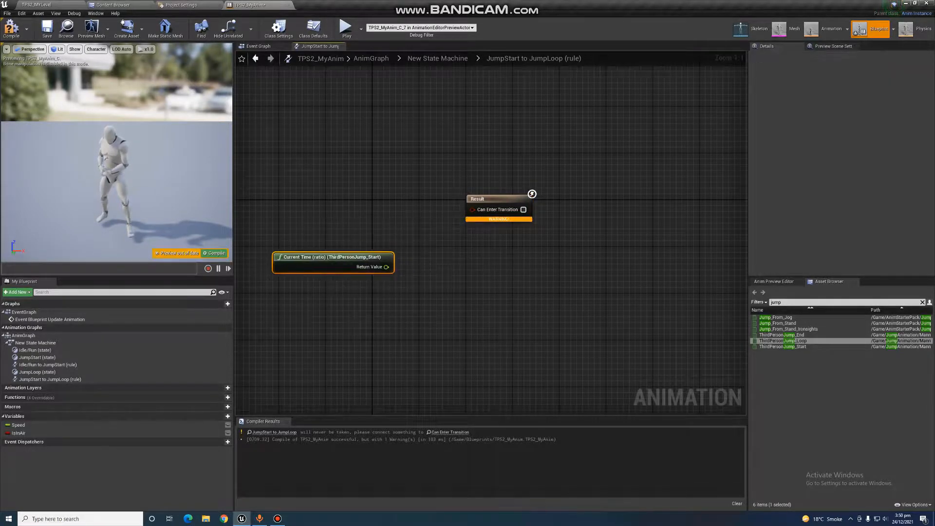
Step: Compare the current time ratio as less than 0.1, connect it to Can Enter Transition, then compile and save the blueprint
{"action": "left_click_drag", "start_coordinate": [386, 267], "coordinate": [417, 255]}
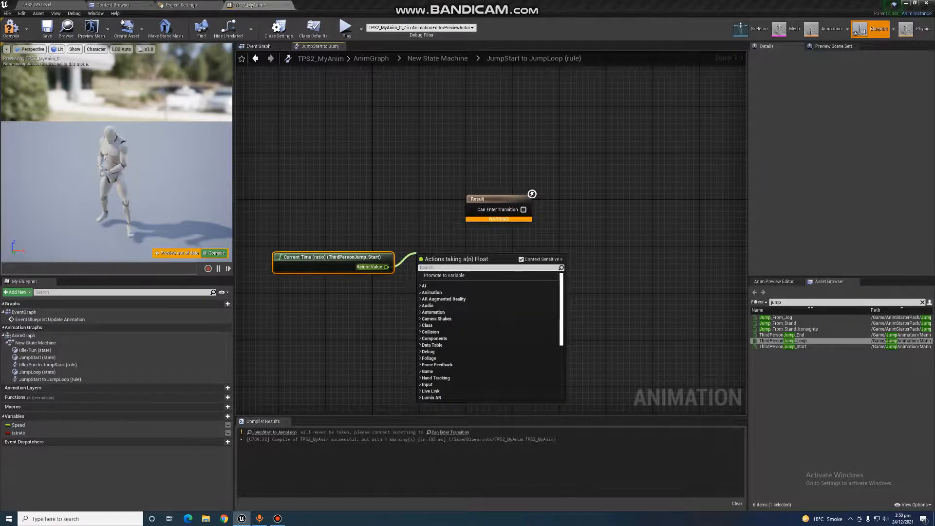
{"action": "type", "text": "less"}
{"action": "left_click", "coordinate": [454, 287]}
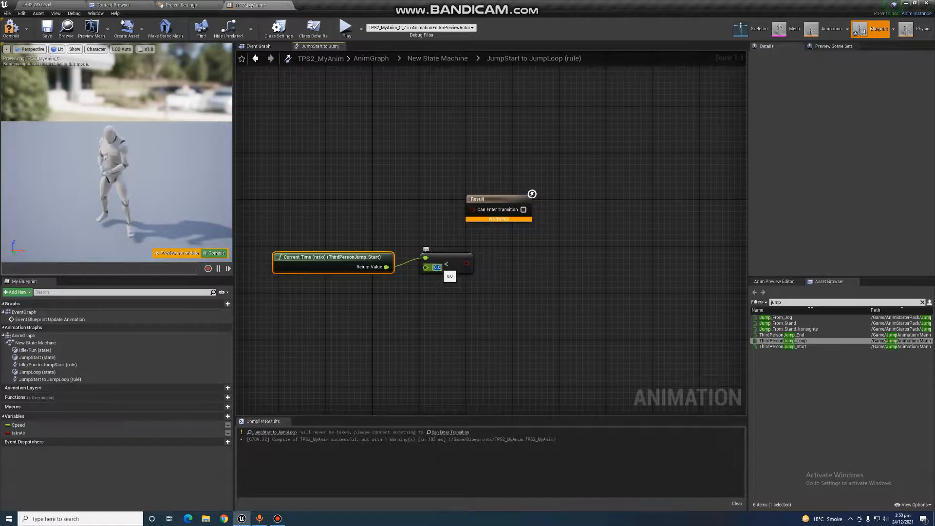
{"action": "type", "text": "0"}
{"action": "key", "text": "Return"}
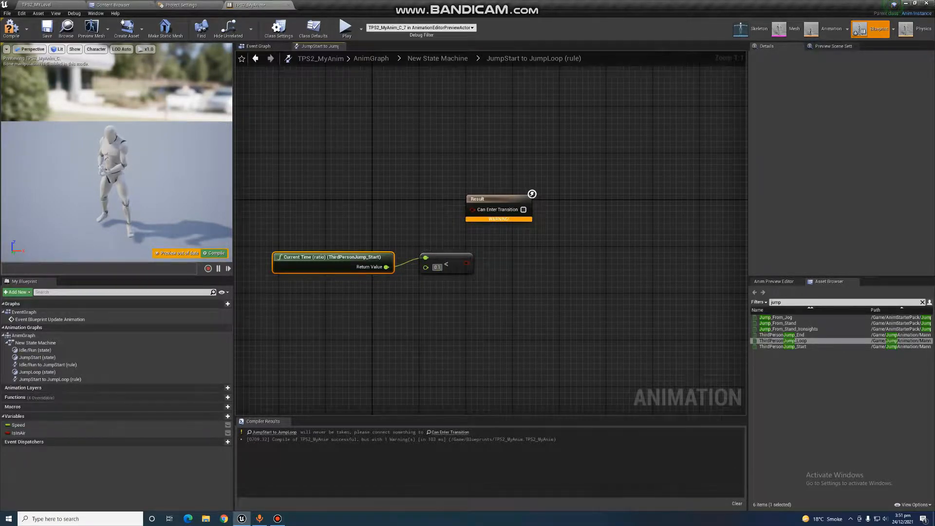
{"action": "left_click_drag", "start_coordinate": [466, 263], "coordinate": [535, 200]}
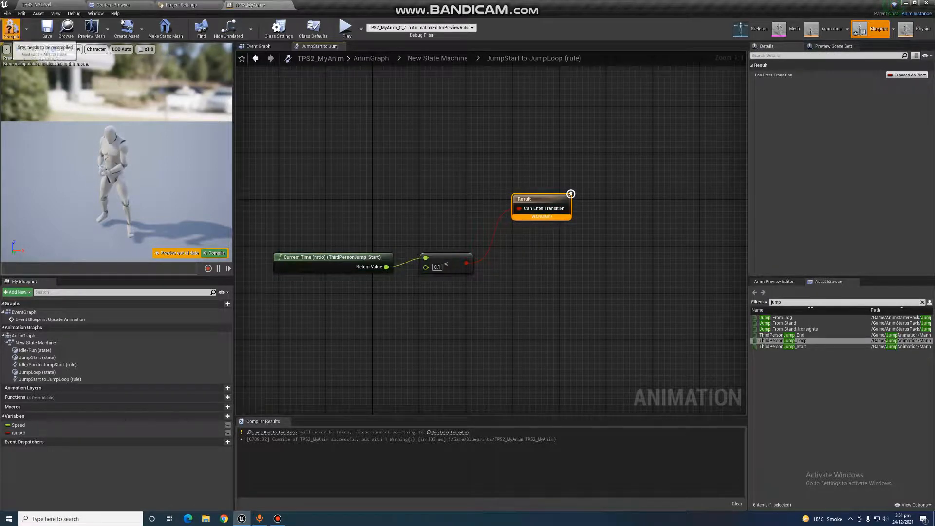
{"action": "left_click", "coordinate": [11, 28]}
{"action": "left_click", "coordinate": [46, 30]}
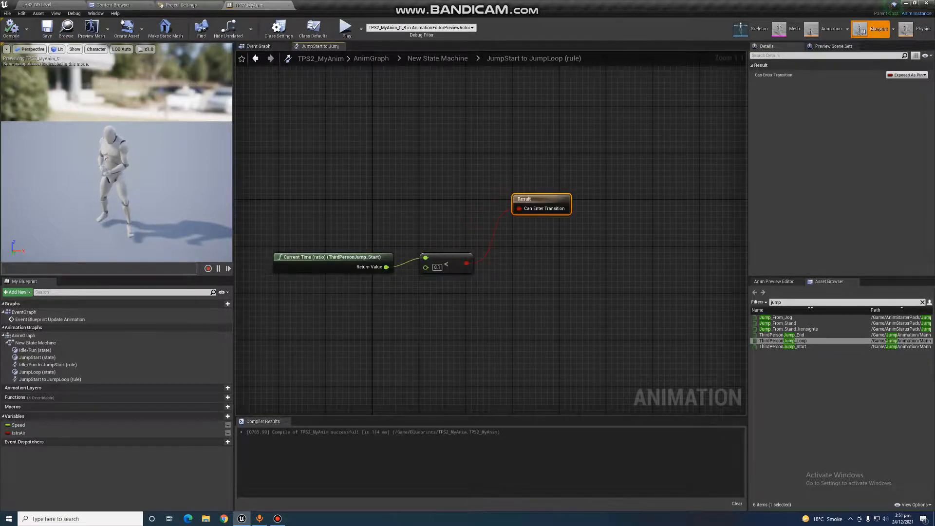
Step: In New State Machine, create a state named JumpEnd with a transition from JumpLoop
{"action": "left_click", "coordinate": [437, 58]}
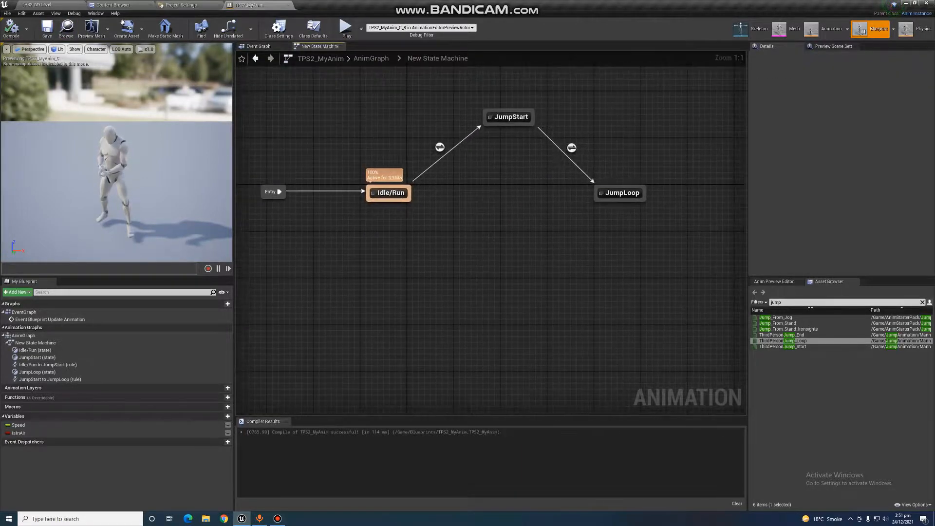
{"action": "left_click_drag", "start_coordinate": [618, 201], "coordinate": [504, 247]}
{"action": "left_click", "coordinate": [516, 265]}
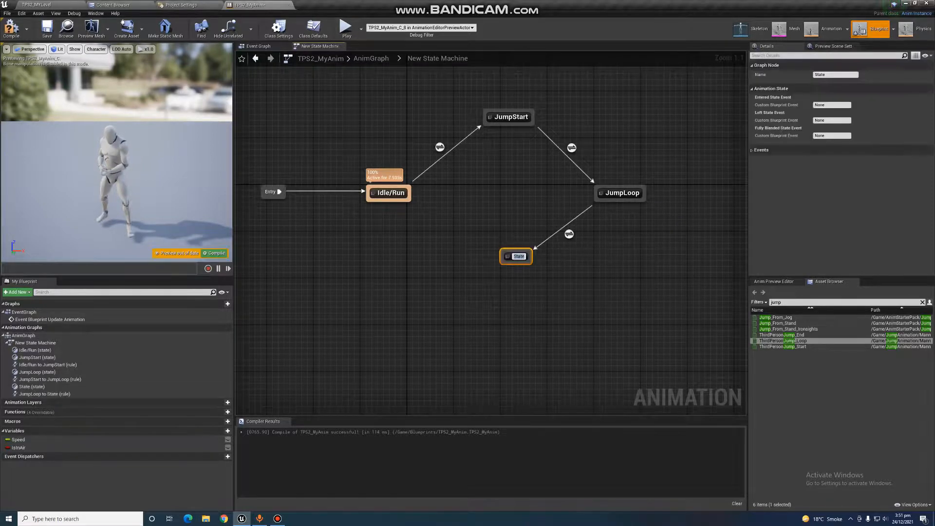
{"action": "key", "text": "BackSpace"}
{"action": "type", "text": "Jump"}
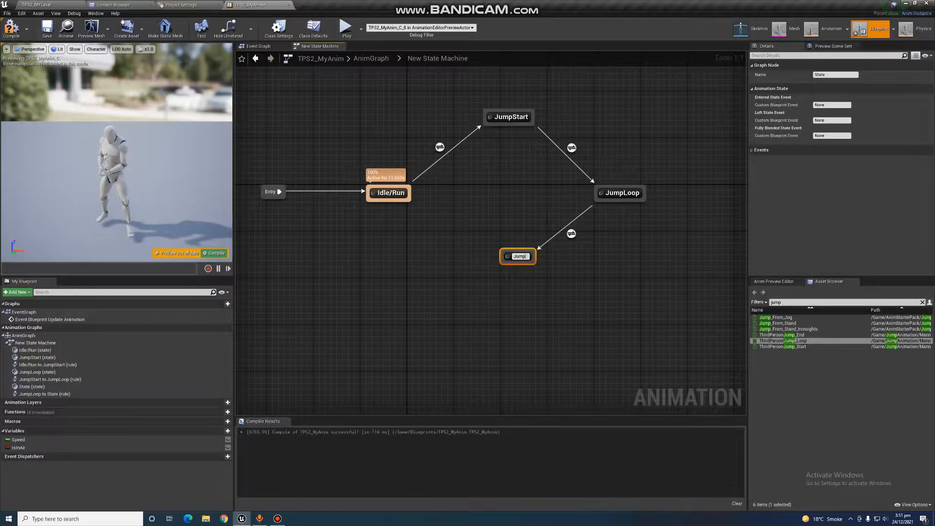
{"action": "type", "text": "End"}
{"action": "key", "text": "Return"}
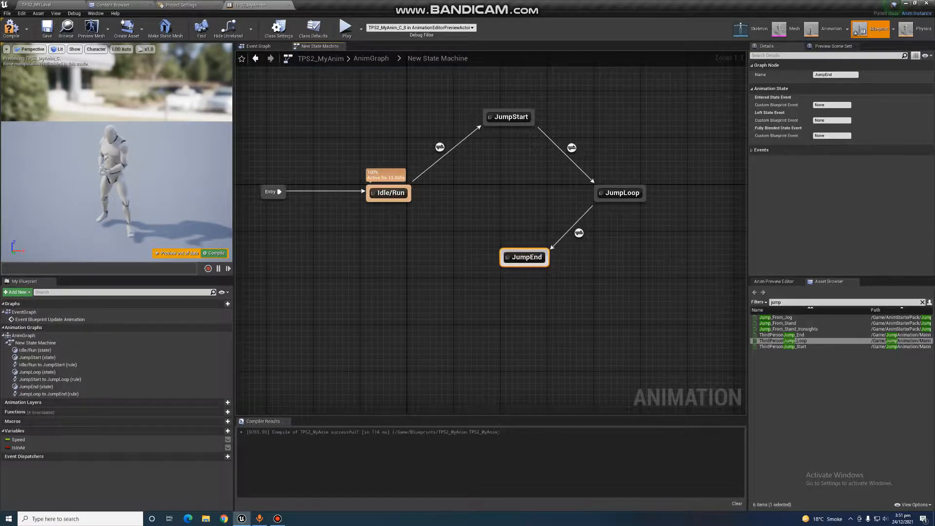
Step: In the JumpEnd state, place the ThirdPersonJump_End animation, connect it to the Output Animation Pose, and return to the state machine
{"action": "double_click", "coordinate": [525, 257]}
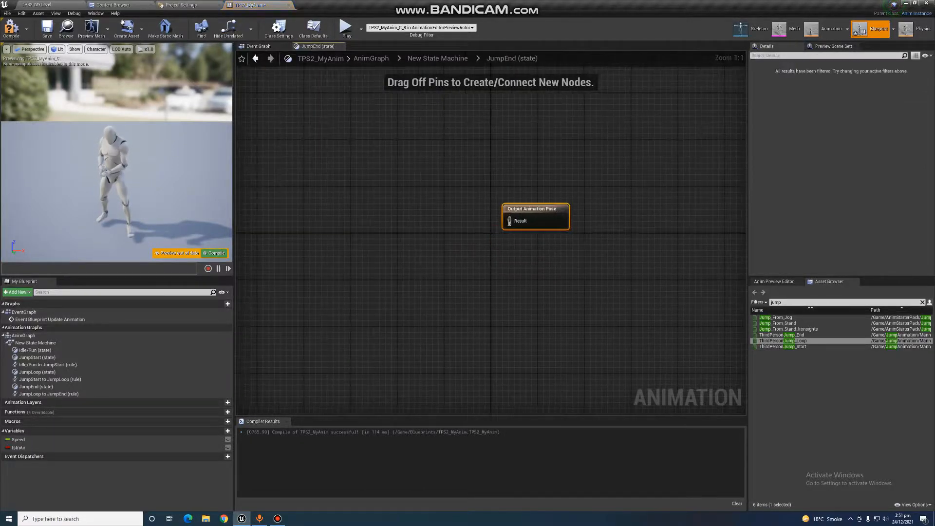
{"action": "left_click_drag", "start_coordinate": [782, 335], "coordinate": [373, 243]}
{"action": "left_click_drag", "start_coordinate": [441, 261], "coordinate": [509, 220]}
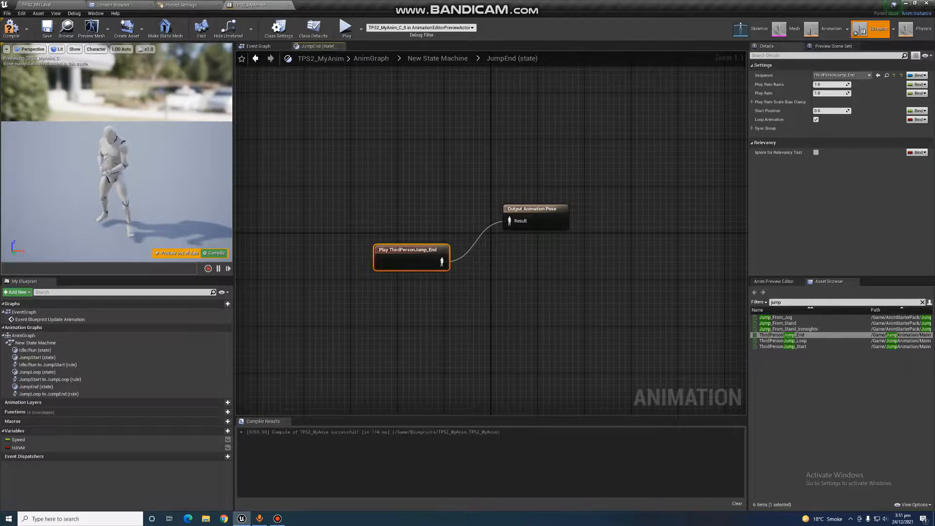
{"action": "left_click", "coordinate": [437, 58]}
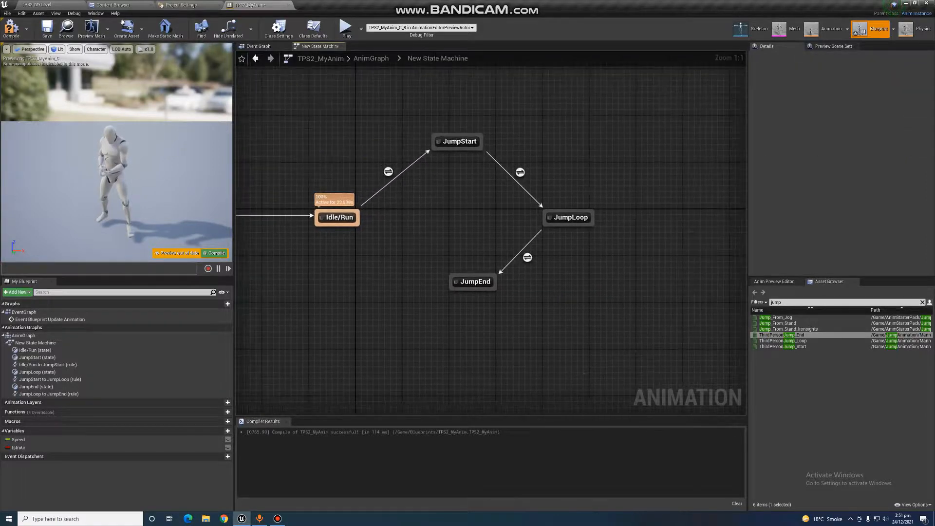
Step: In the JumpLoop to JumpEnd rule, connect the IsInAir variable through a NOT Boolean node to Can Enter Transition and compile
{"action": "double_click", "coordinate": [527, 257]}
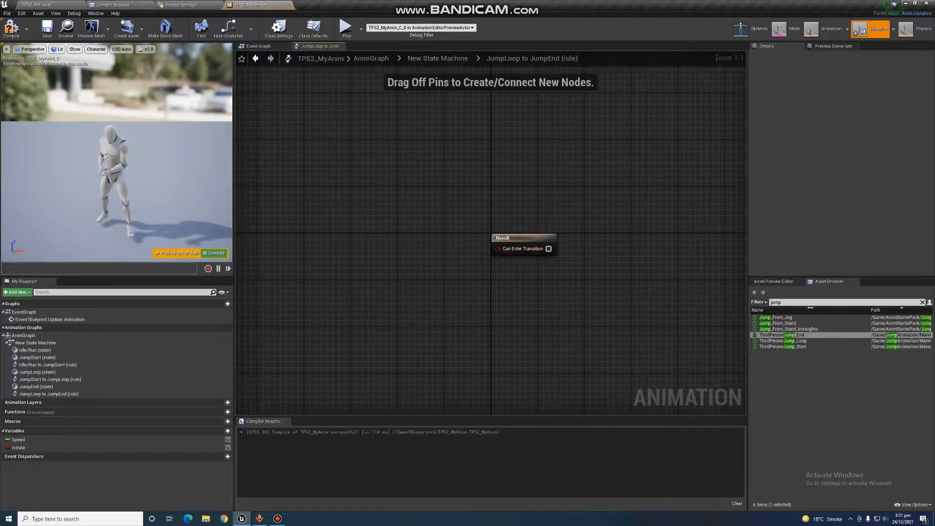
{"action": "left_click_drag", "start_coordinate": [506, 238], "coordinate": [541, 214]}
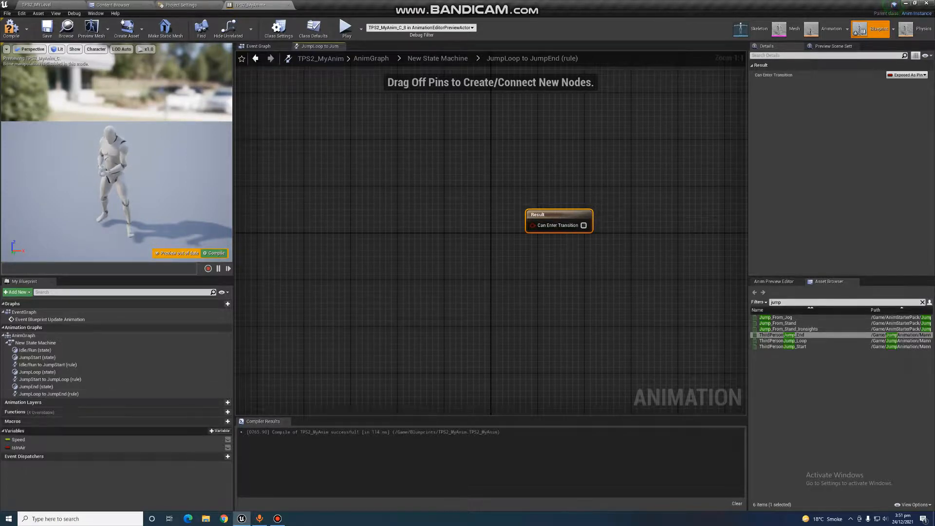
{"action": "left_click", "coordinate": [48, 448]}
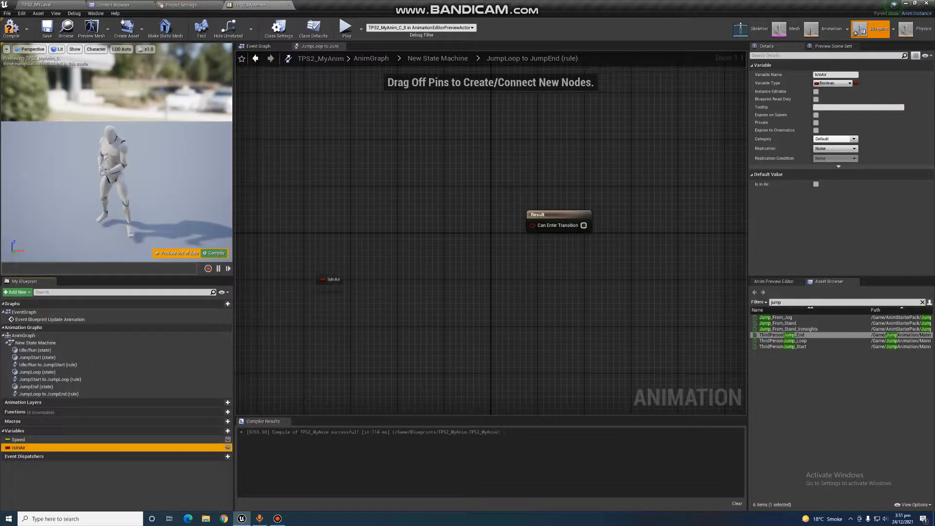
{"action": "left_click_drag", "start_coordinate": [318, 278], "coordinate": [422, 238], "text": "ctrl"}
{"action": "type", "text": "not"}
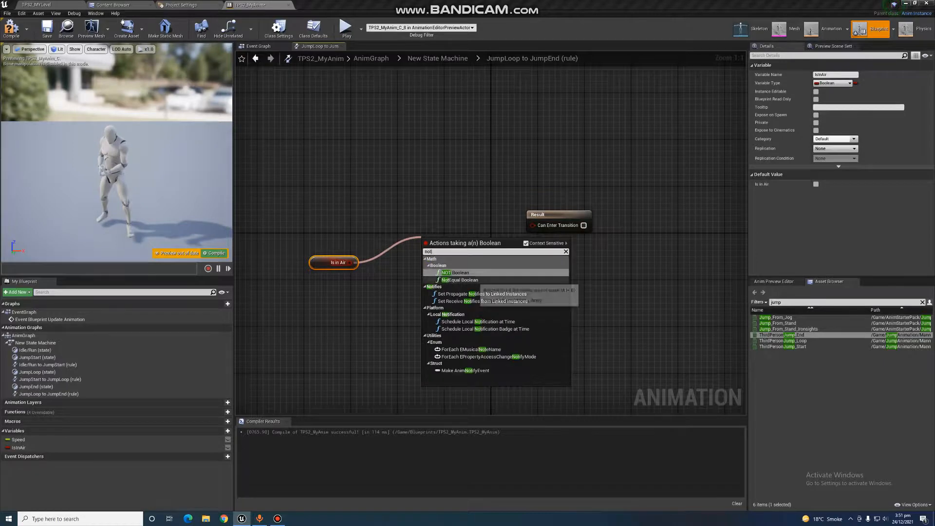
{"action": "key", "text": "Return"}
{"action": "left_click_drag", "start_coordinate": [472, 246], "coordinate": [532, 224]}
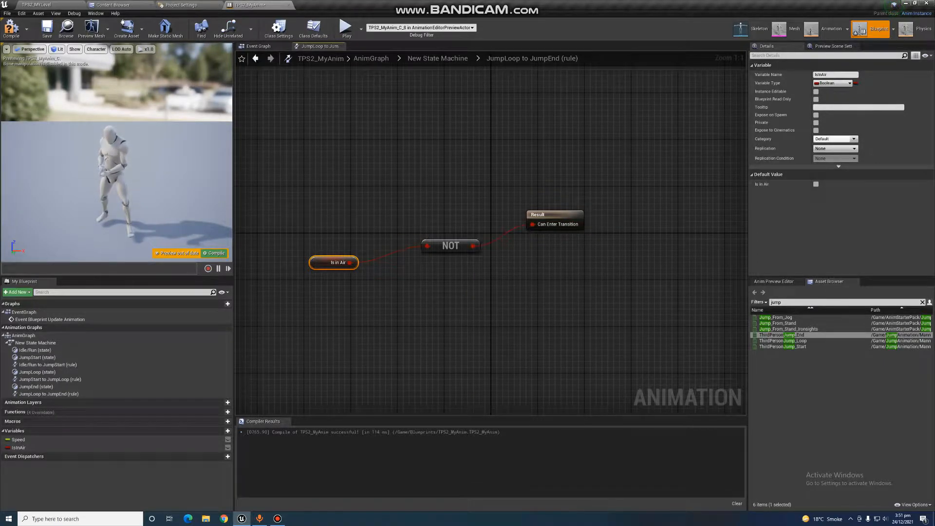
{"action": "left_click", "coordinate": [11, 28]}
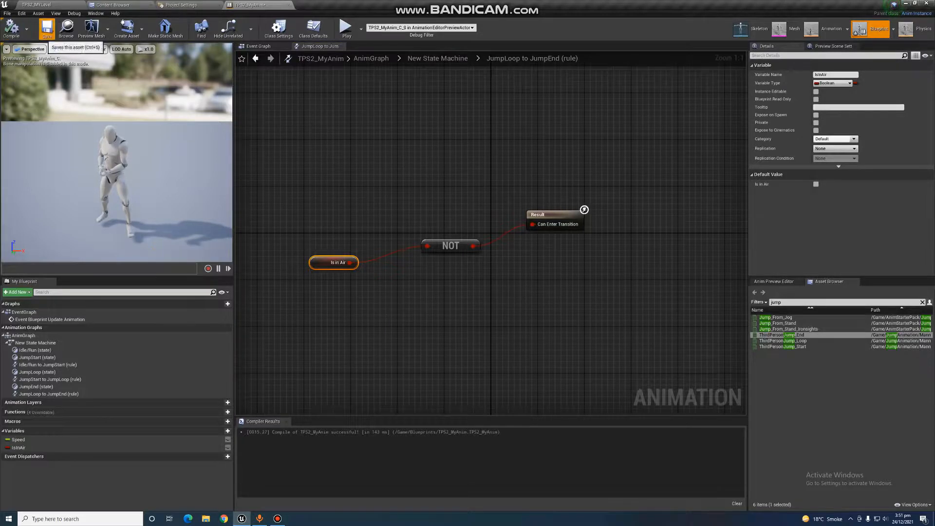
{"action": "left_click", "coordinate": [437, 58]}
Step: Add a transition from JumpEnd back to Idle/Run, open its rule, and move the Result node up and to the right
{"action": "right_click_drag", "start_coordinate": [566, 260], "coordinate": [569, 262]}
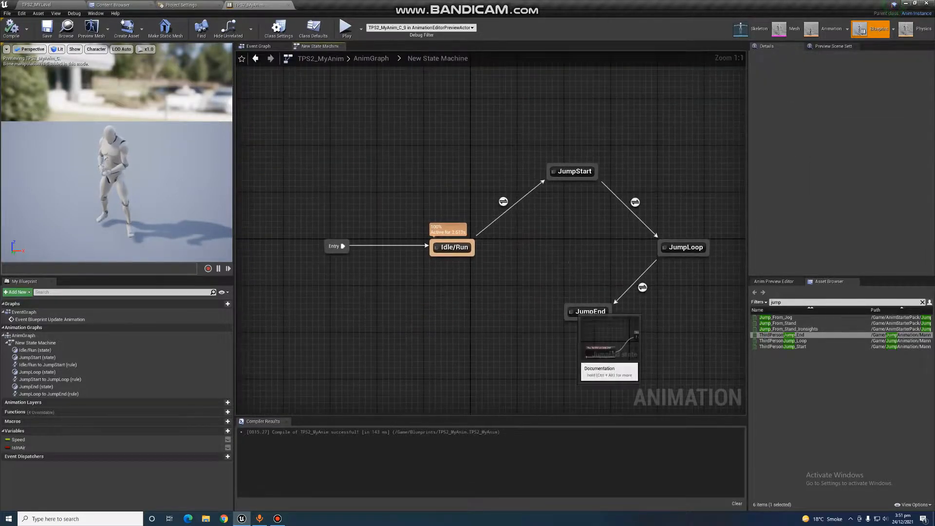
{"action": "left_click_drag", "start_coordinate": [565, 309], "coordinate": [476, 258]}
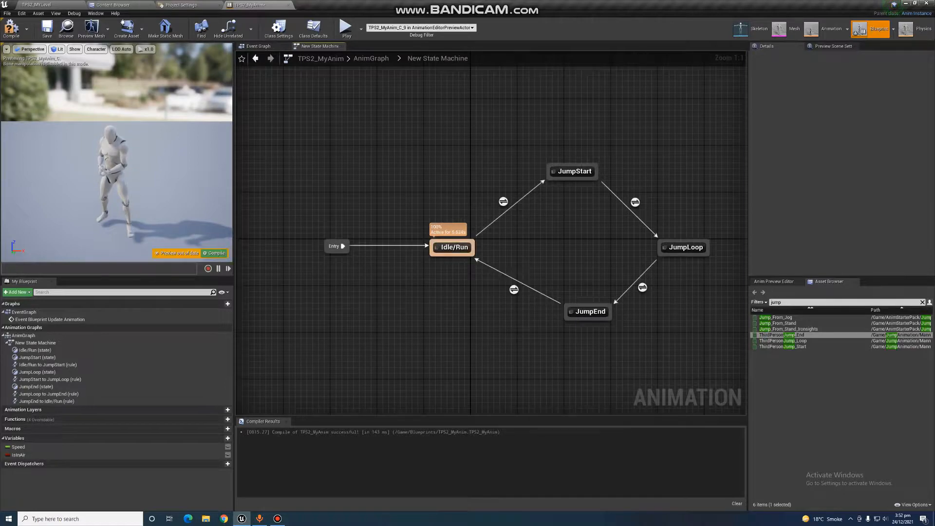
{"action": "double_click", "coordinate": [513, 289]}
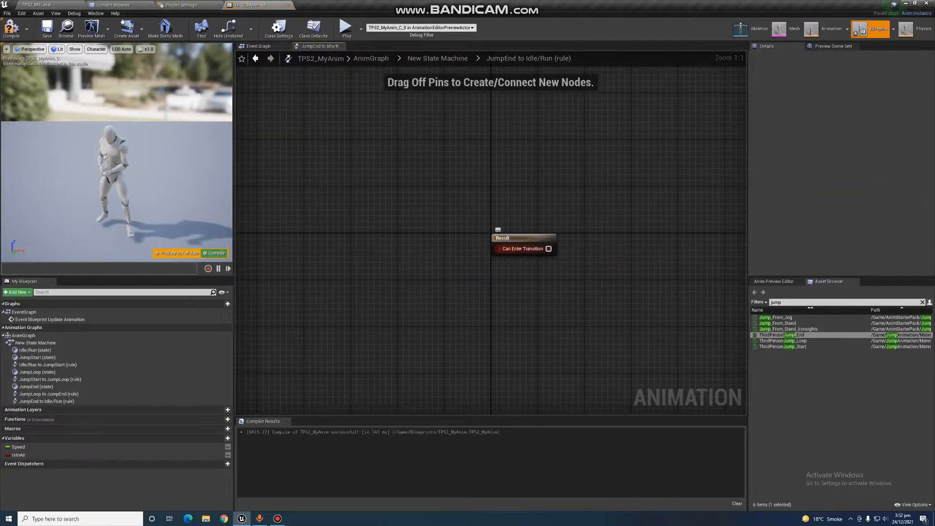
{"action": "left_click_drag", "start_coordinate": [497, 249], "coordinate": [535, 173]}
{"action": "left_click", "coordinate": [506, 224]}
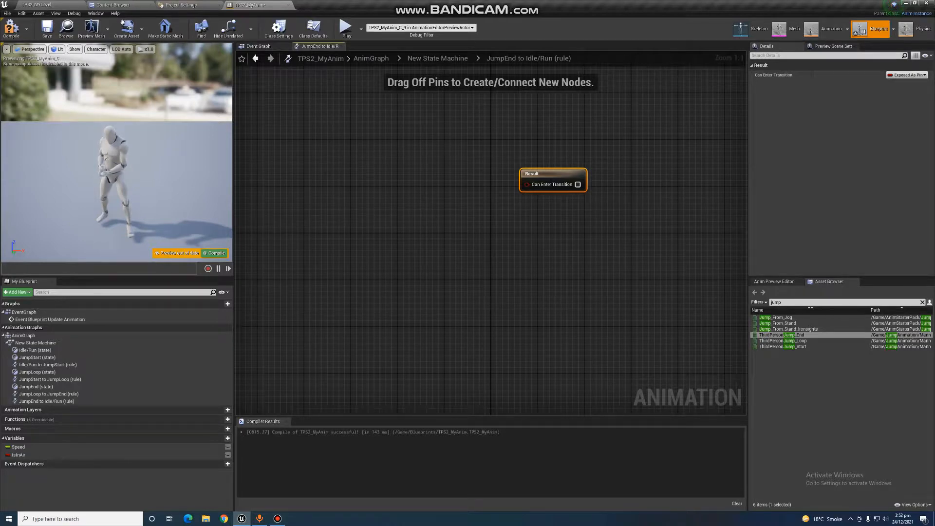
Step: Add a Current Time (ratio) node for ThirdPersonJump_End and place it to the left of the Result node
{"action": "right_click", "coordinate": [354, 202]}
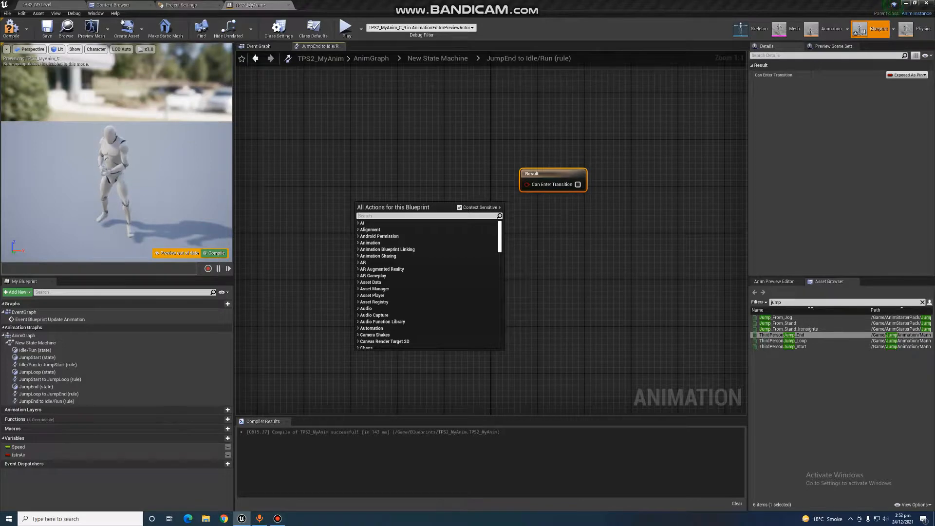
{"action": "type", "text": "time r"}
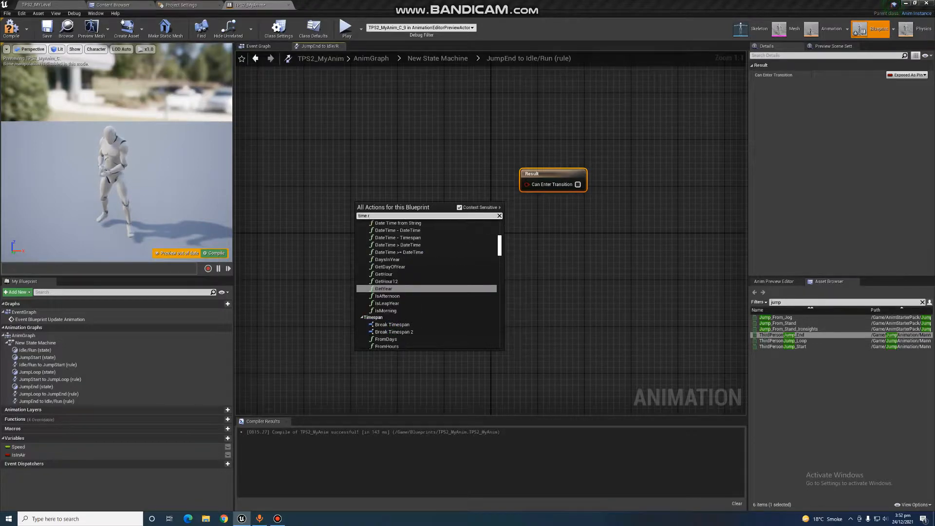
{"action": "type", "text": "ation"}
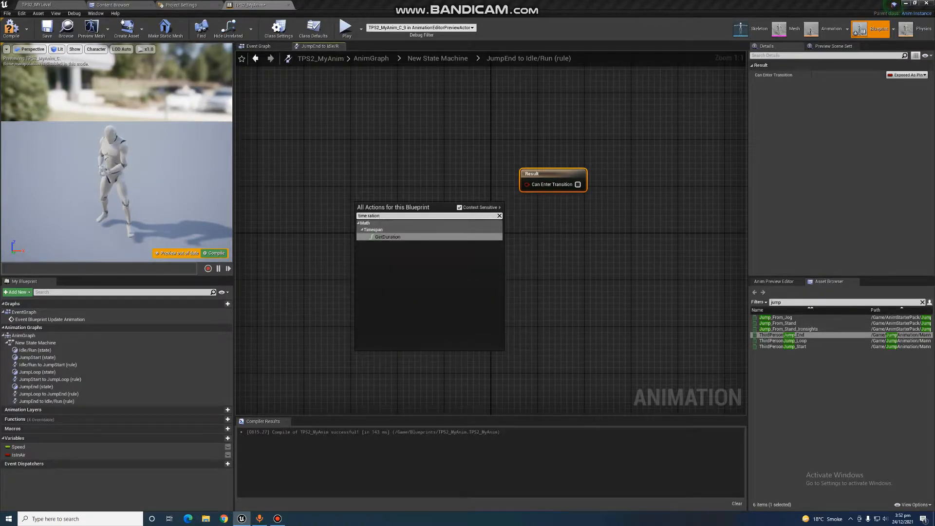
{"action": "key", "text": "BackSpace"}
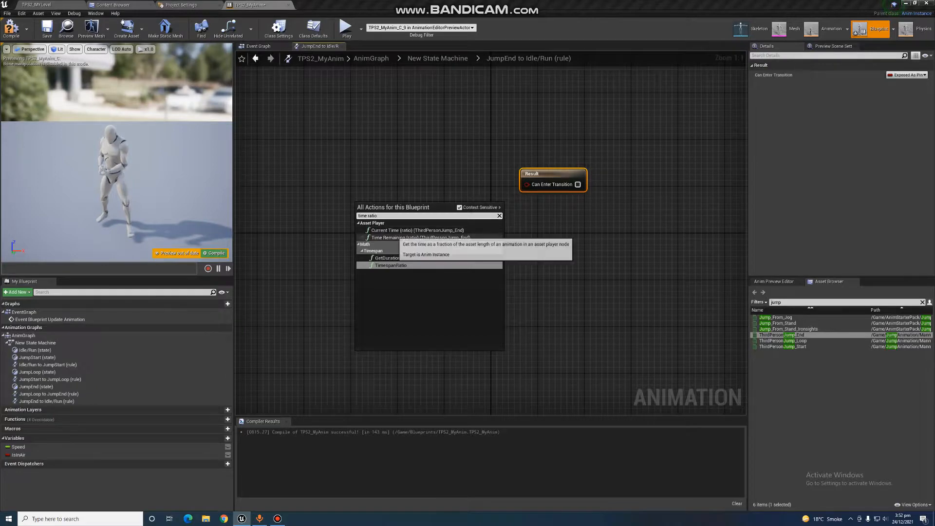
{"action": "left_click", "coordinate": [384, 230]}
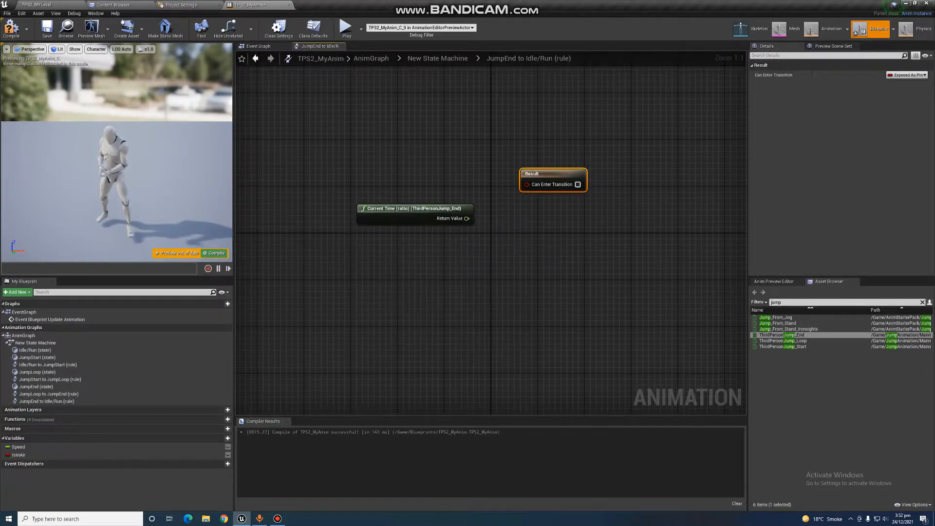
{"action": "left_click_drag", "start_coordinate": [389, 209], "coordinate": [320, 232]}
Step: Feed the ThirdPersonJump_End time ratio into a float less-than comparison and connect its output to Can Enter Transition
{"action": "left_click_drag", "start_coordinate": [396, 242], "coordinate": [436, 218]}
{"action": "type", "text": "less"}
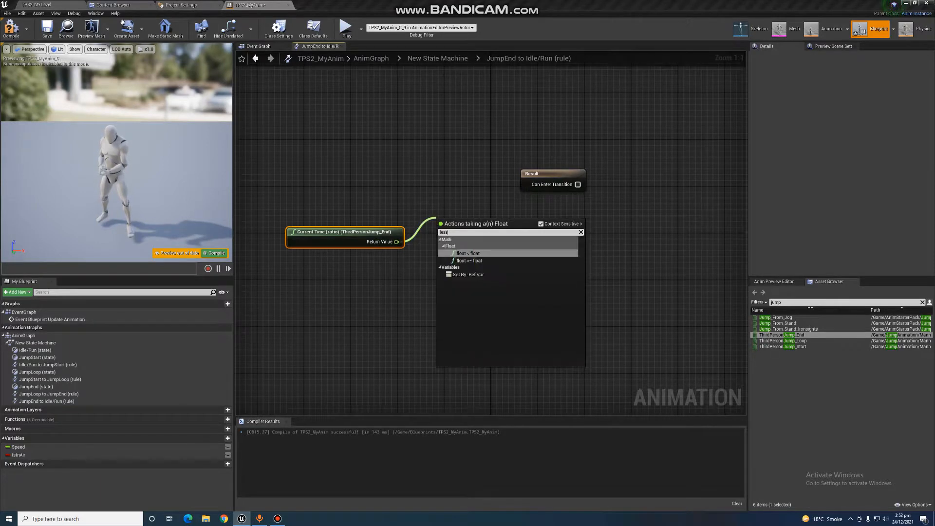
{"action": "left_click", "coordinate": [462, 252]}
{"action": "left_click_drag", "start_coordinate": [487, 227], "coordinate": [526, 184]}
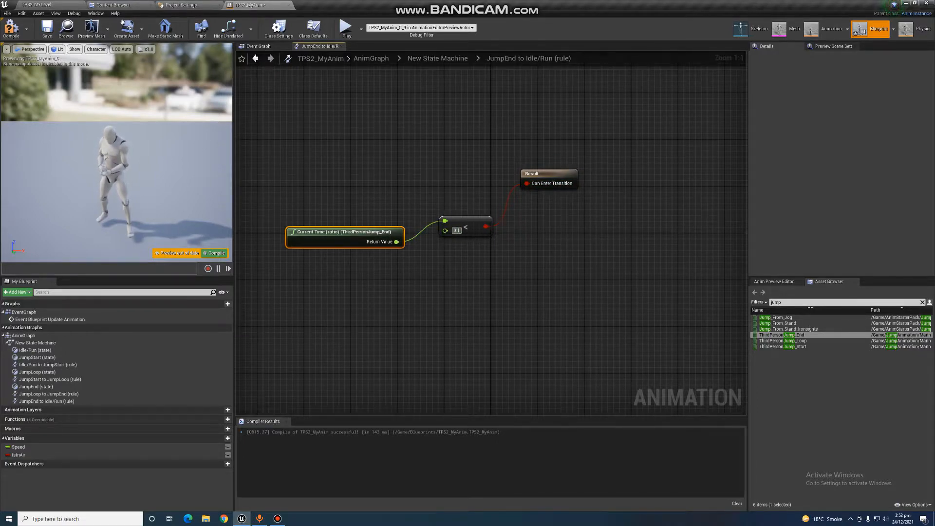
Step: Set the less-than comparison value in the JumpEnd to Idle/Run rule to 0.1 and compile the animation blueprint
{"action": "key", "text": "Return"}
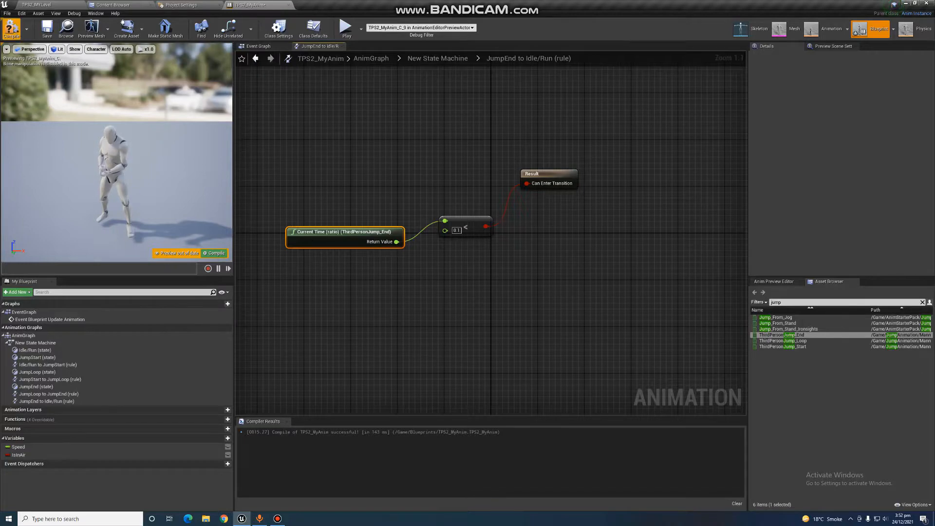
{"action": "left_click", "coordinate": [10, 29]}
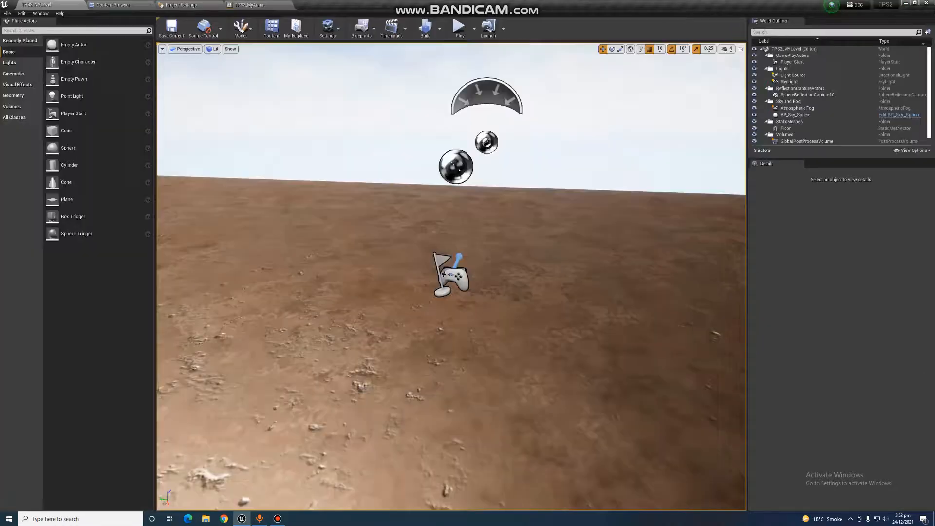
Step: Play-test the TPS2_MyLevel level, making the character jump repeatedly and run forward, and end the play session
{"action": "left_click", "coordinate": [37, 4]}
{"action": "left_click", "coordinate": [460, 29]}
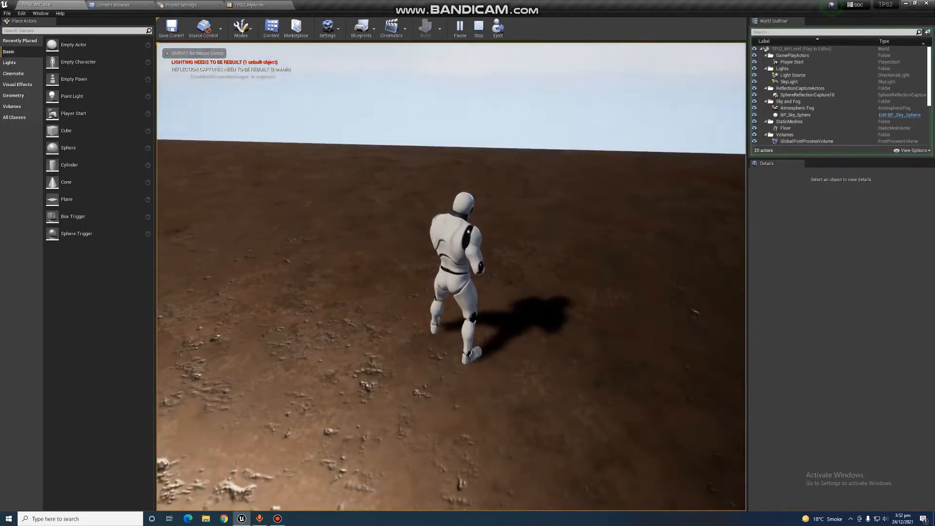
{"action": "key", "text": "space"}
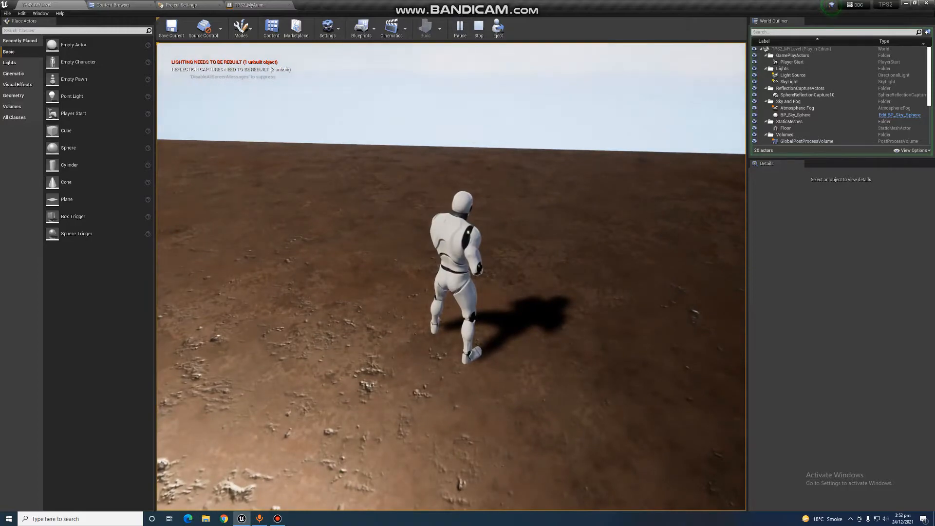
{"action": "key", "text": "space"}
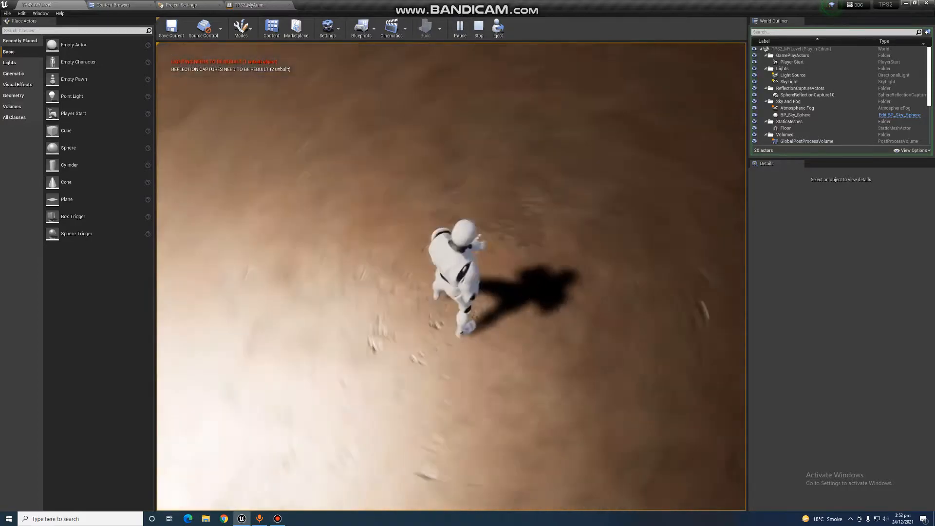
{"action": "key", "text": "space"}
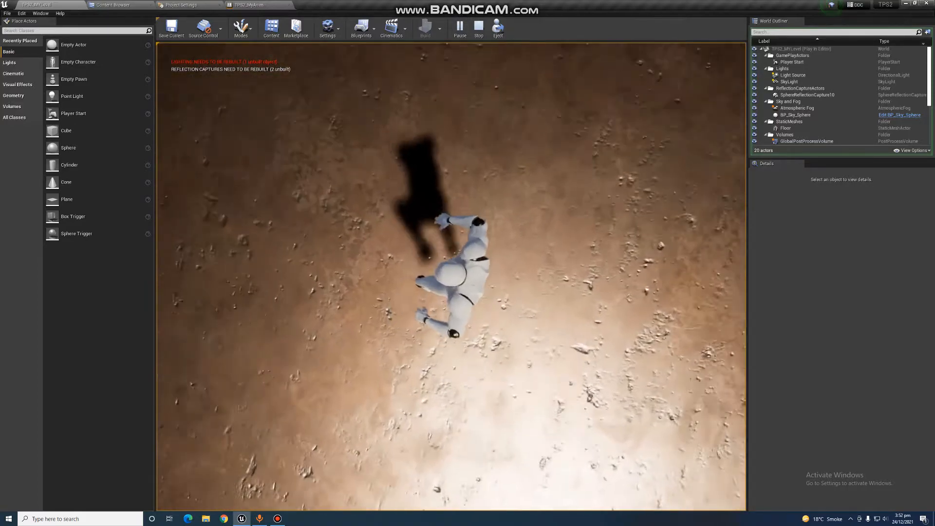
{"action": "key", "text": "space"}
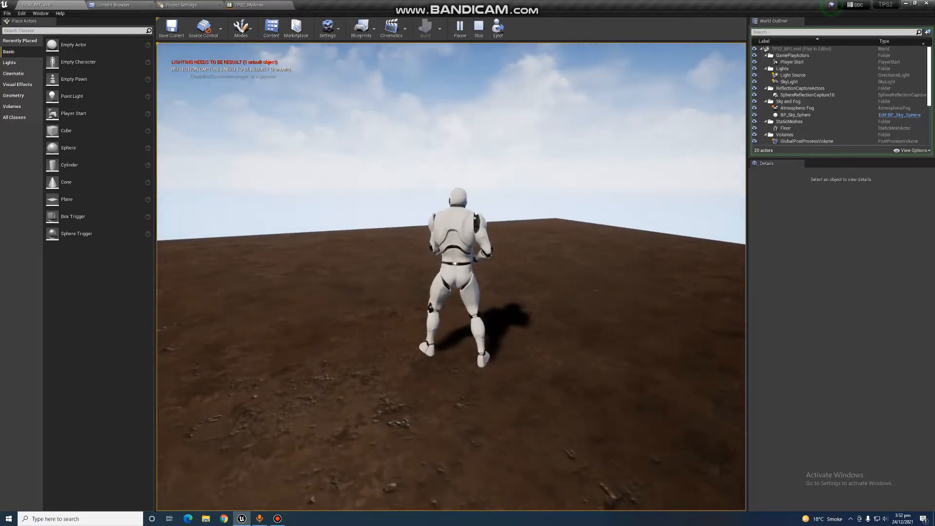
{"action": "key", "text": "w"}
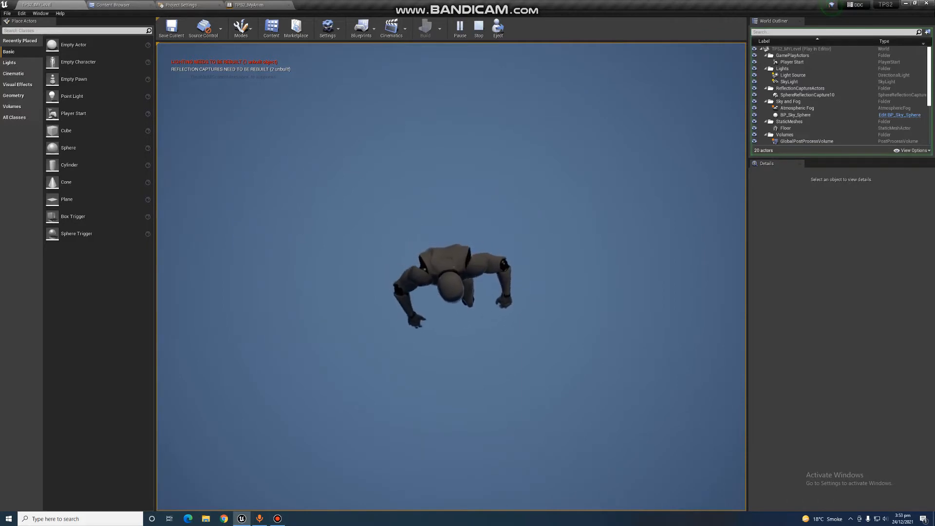
{"action": "key", "text": "Escape"}
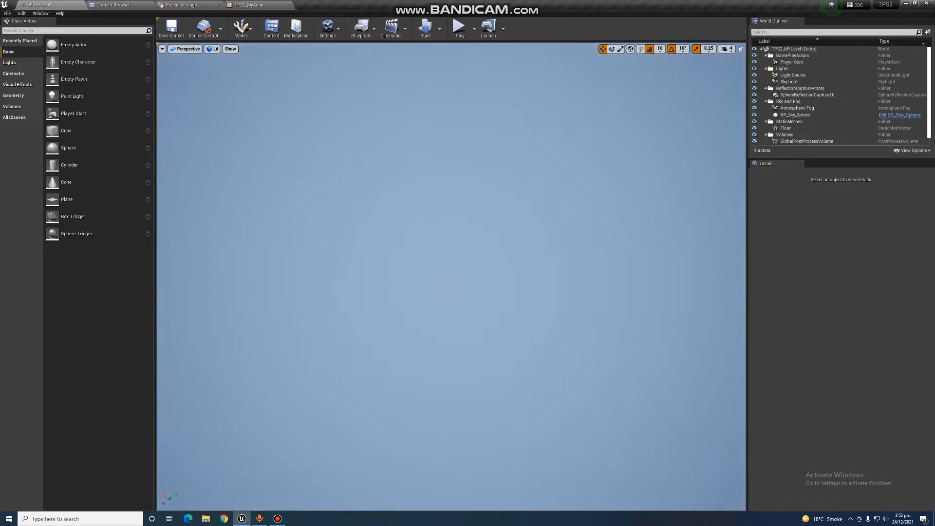